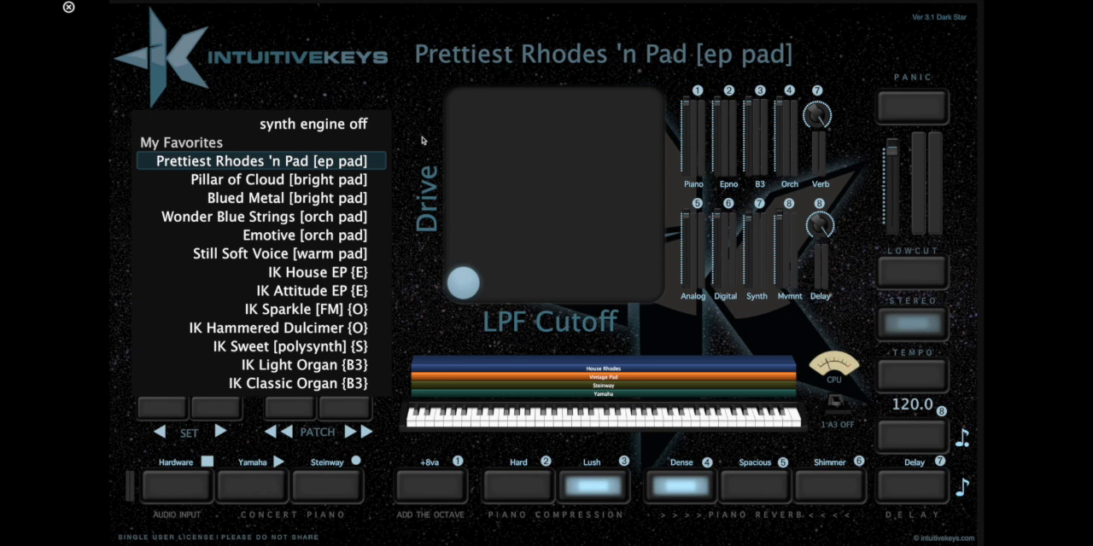
Leave the full-screen performance view for Edit mode and widen the patch list slightly.
key("Escape")
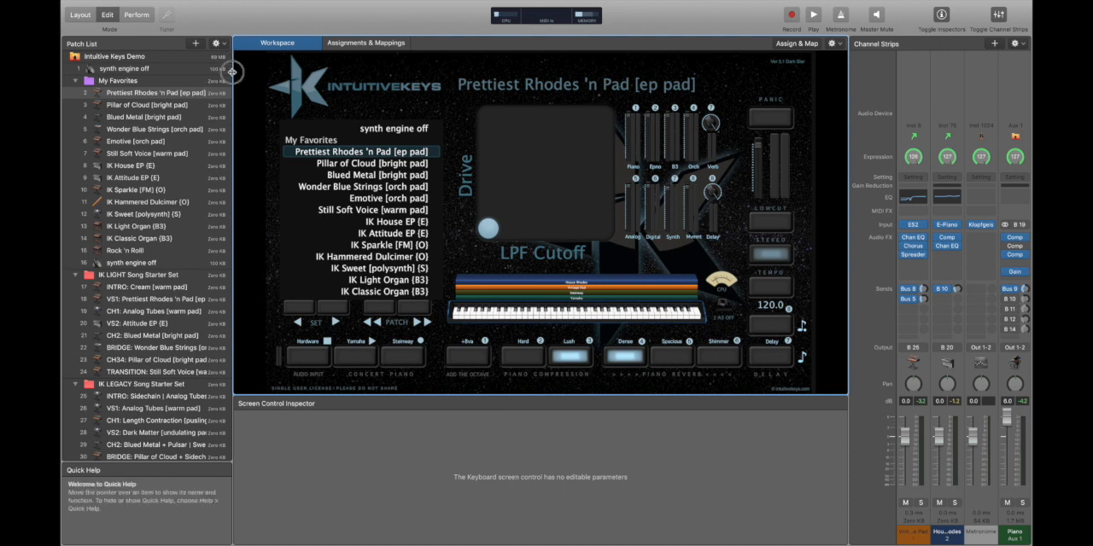
left_click_drag(231, 72, 253, 74)
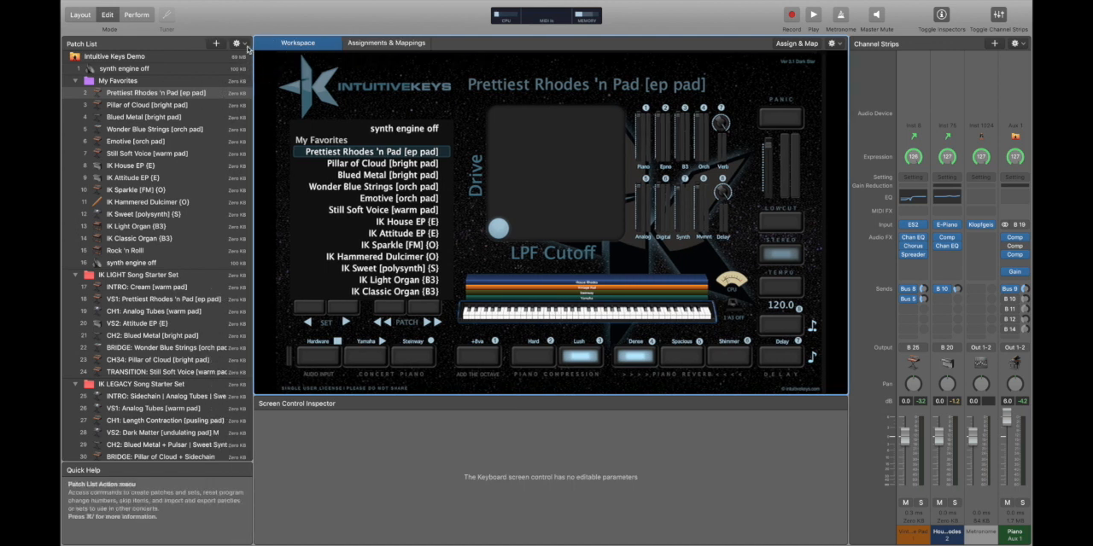
Hide the memory usage display in the patch list and show it again.
left_click(236, 43)
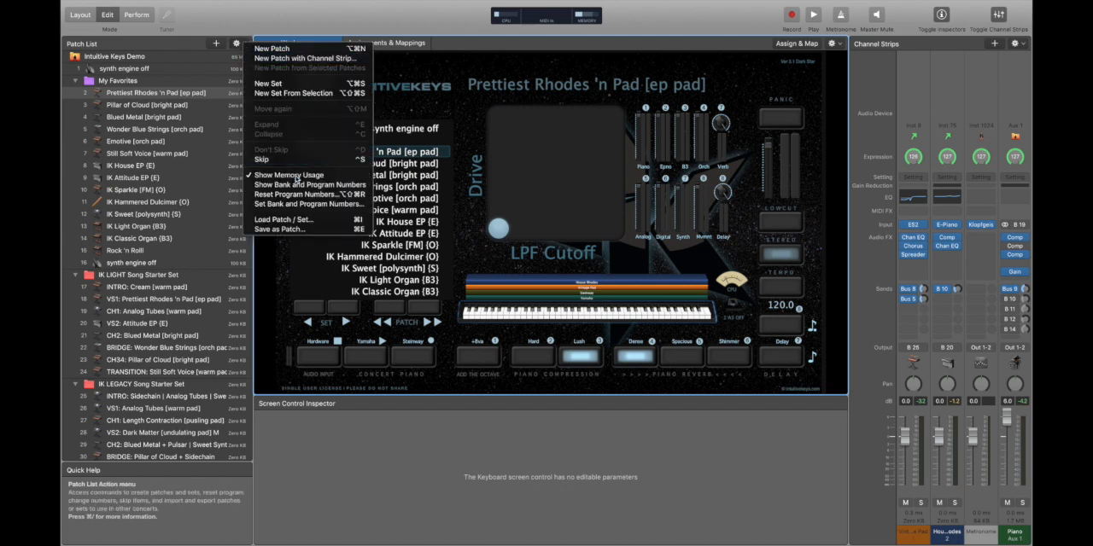
left_click(296, 176)
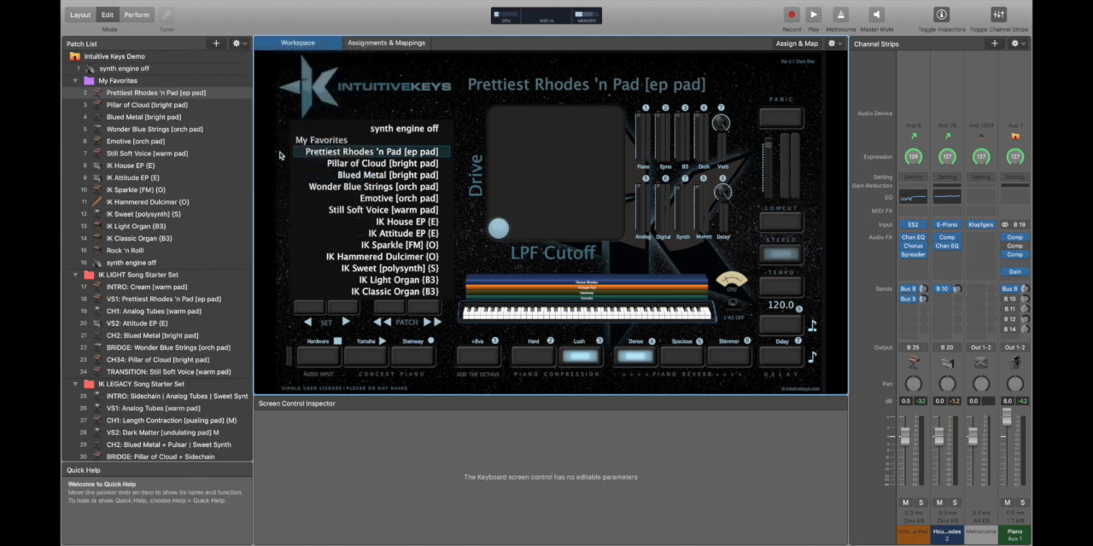
left_click(244, 44)
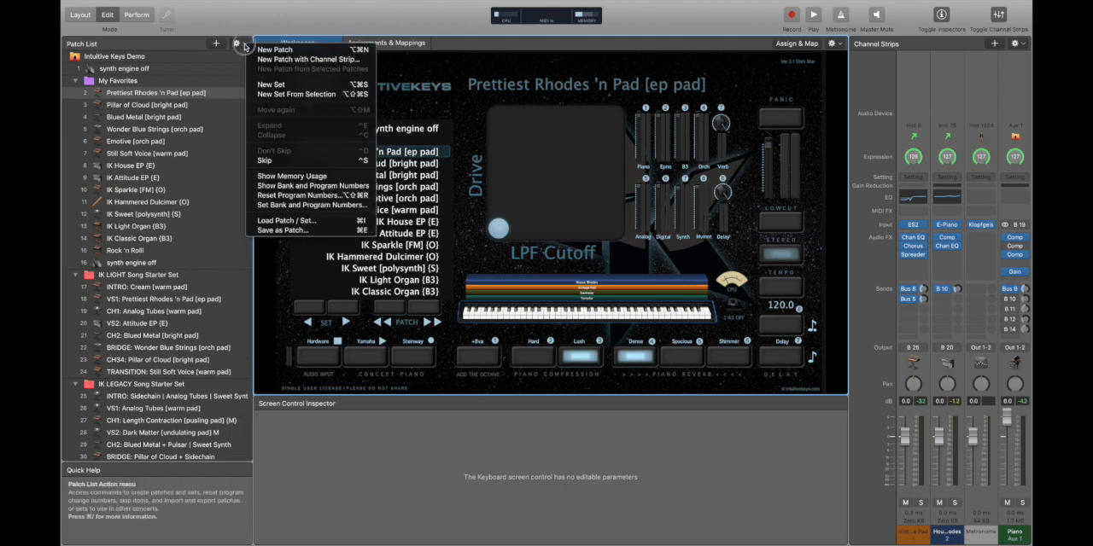
left_click(299, 177)
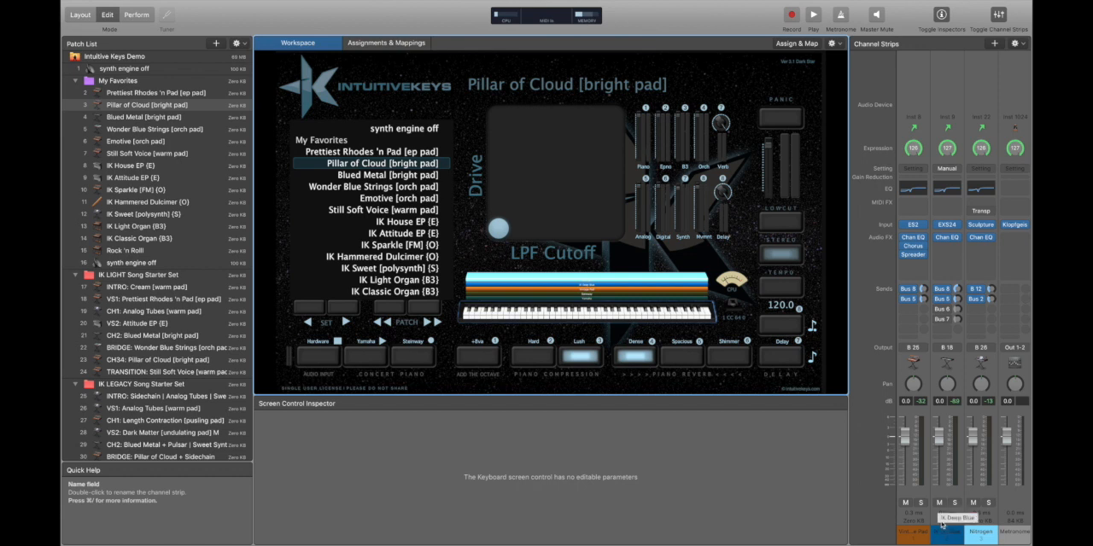
Go through the Prettiest Rhodes 'n Pad, Pillar of Cloud, Blued Metal and Wonder Blue Strings patches in My Favorites.
left_click(154, 94)
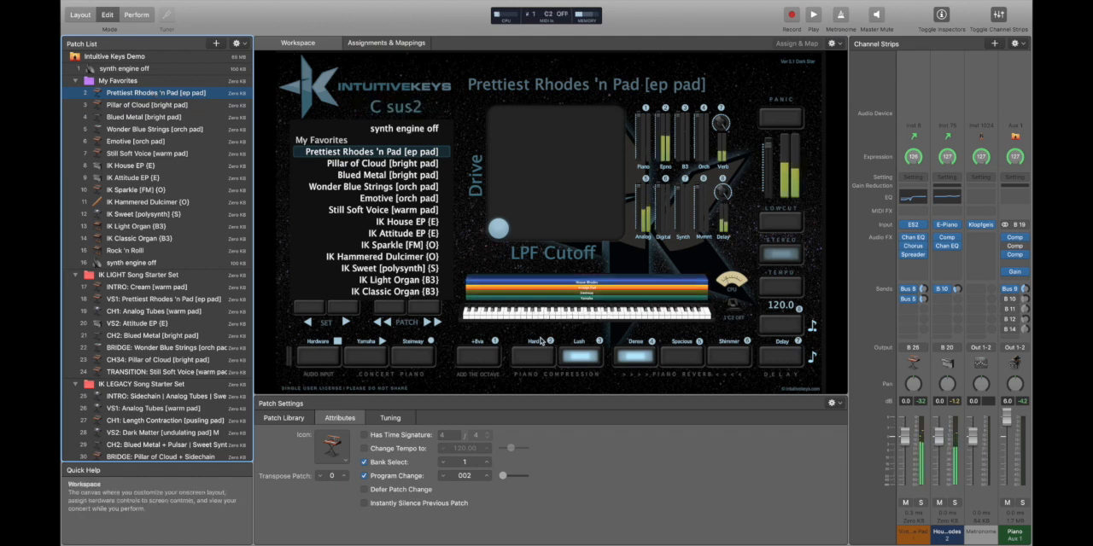
key("Down")
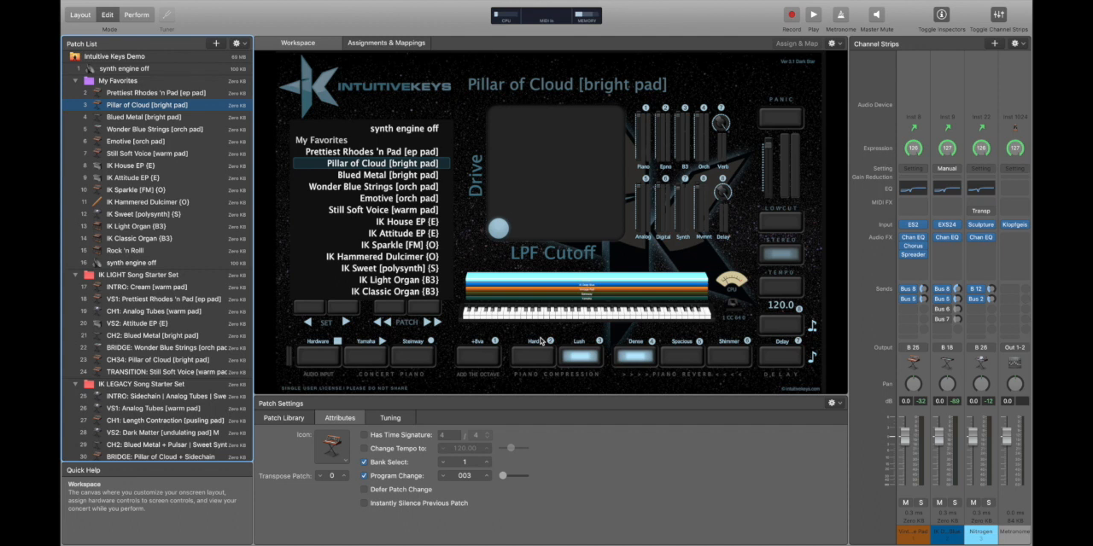
left_click(171, 118)
left_click(172, 129)
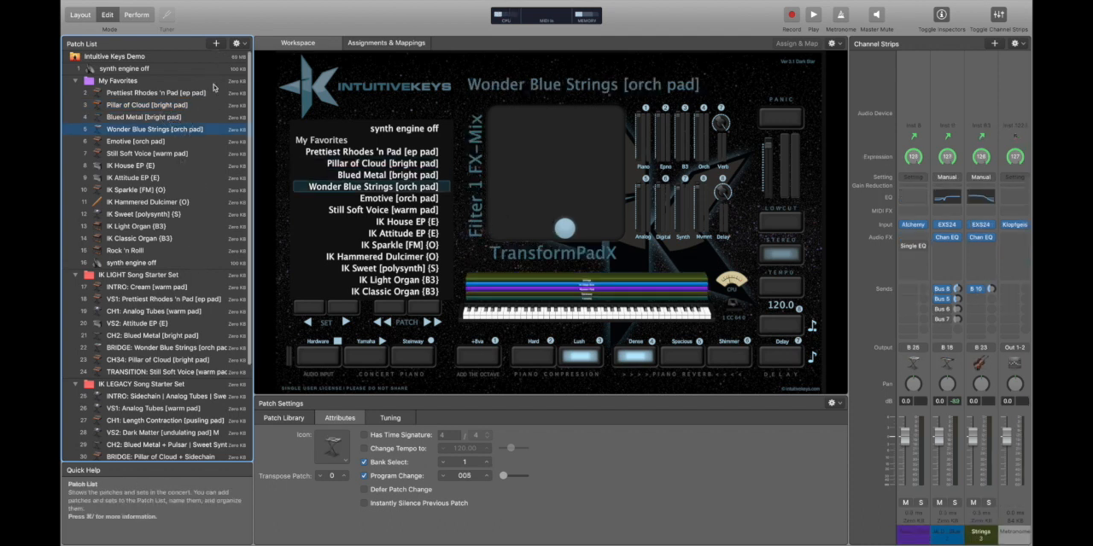
Delete the My Favorites, IK LIGHT Song Starter Set and IK LEGACY Song Starter Set folders from the concert.
left_click(204, 84)
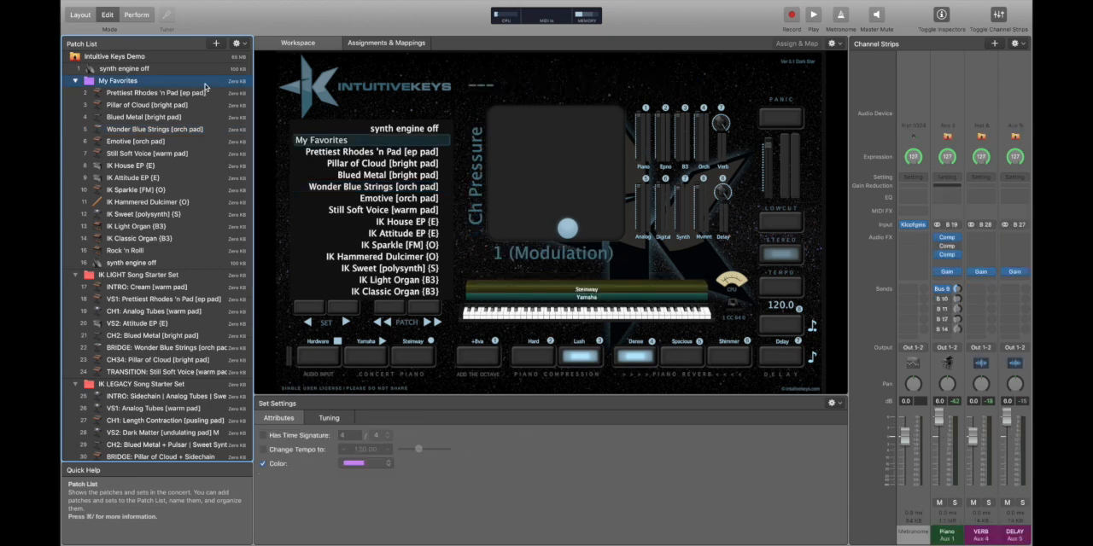
key("Delete")
key("Delete")
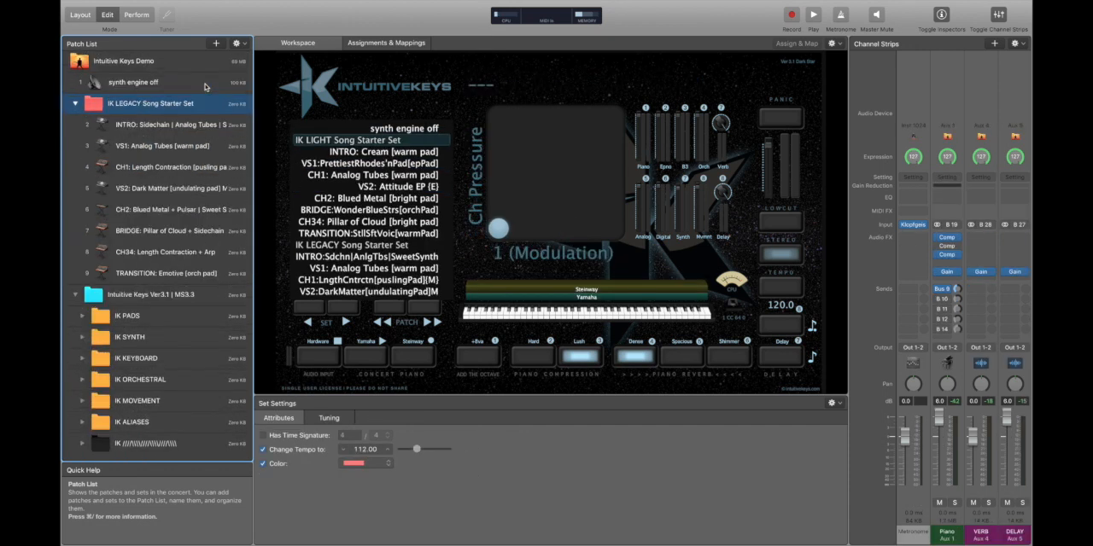
key("Delete")
Delete the IK PADS, IK SYNTH, IK KEYBOARD, IK ORCHESTRAL and IK MOVEMENT sets, expanding each to show its patches before removal.
left_click(81, 136)
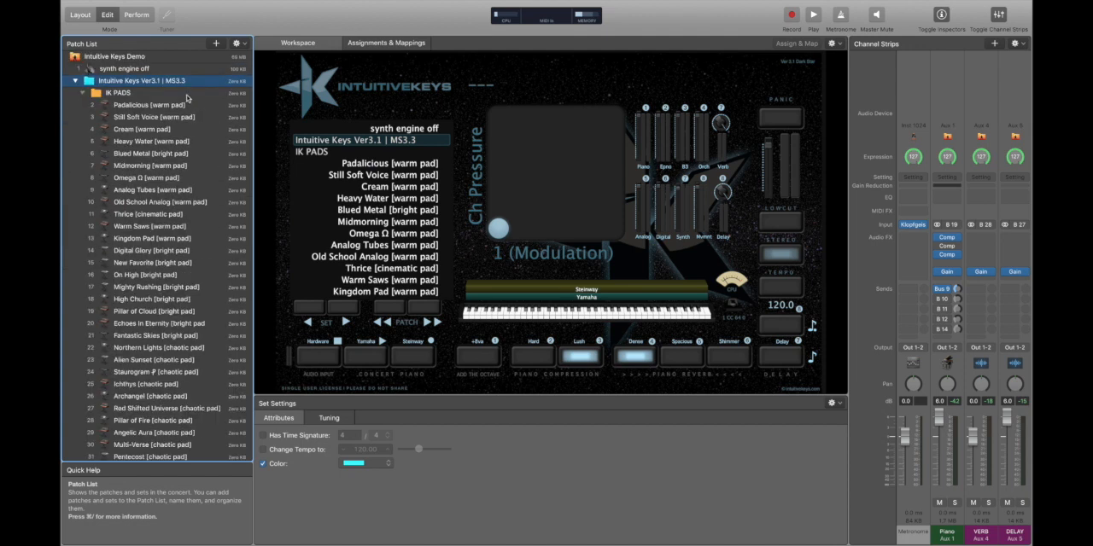
left_click(186, 93)
key("Delete")
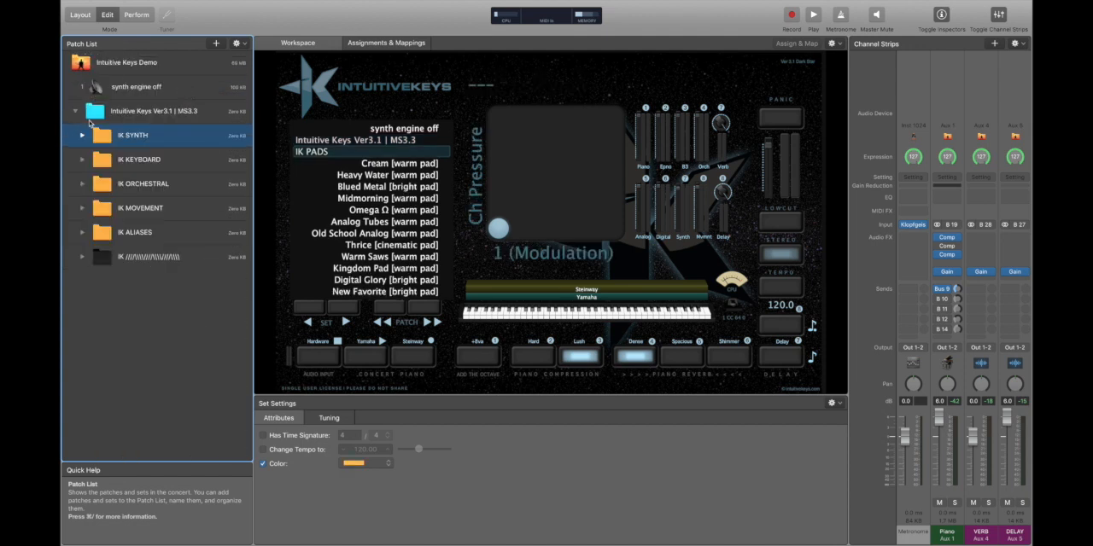
left_click(81, 136)
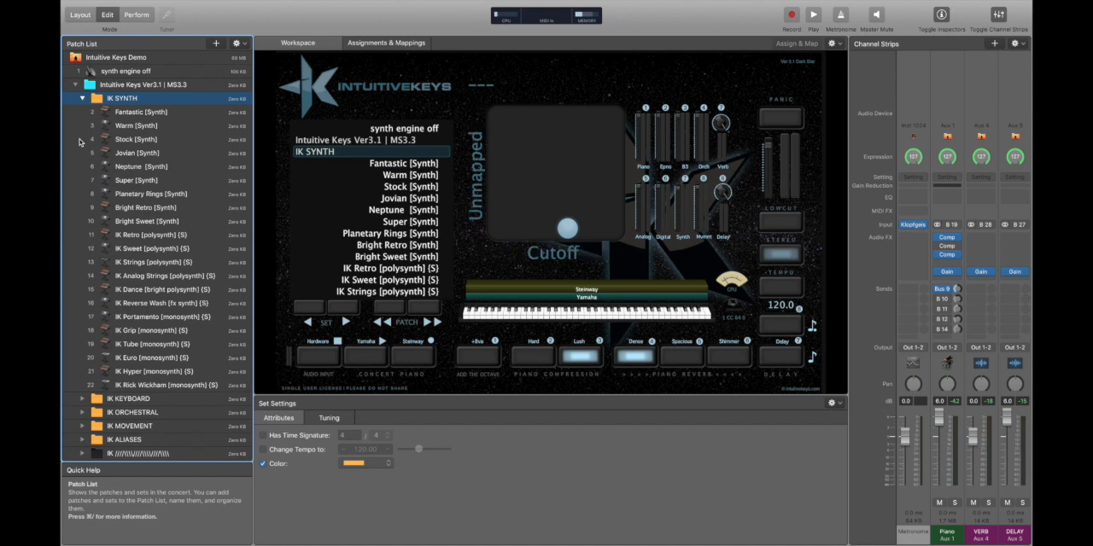
key("Delete")
left_click(81, 137)
key("Delete")
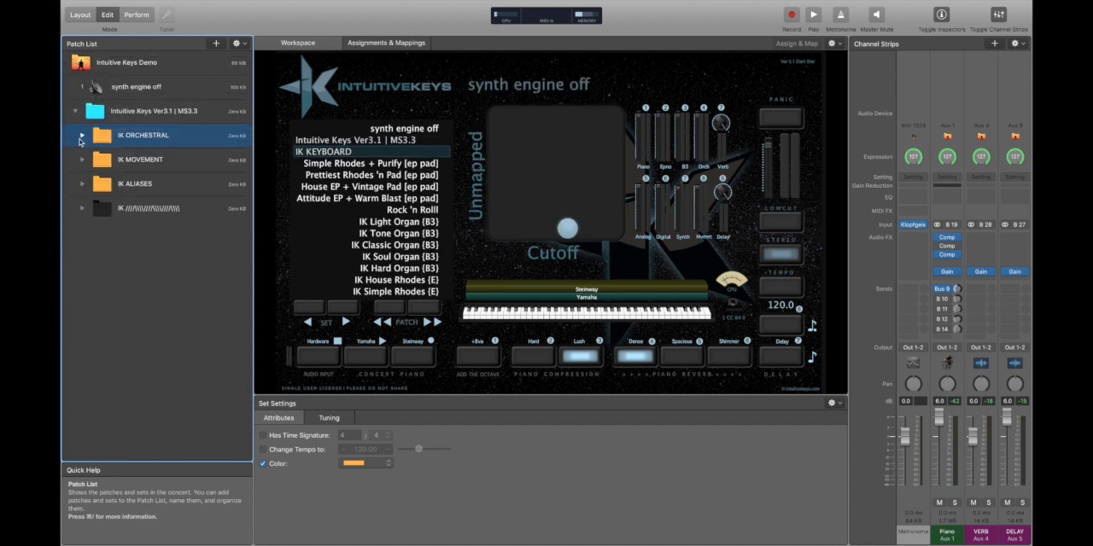
left_click(81, 136)
key("Delete")
left_click(79, 143)
key("Delete")
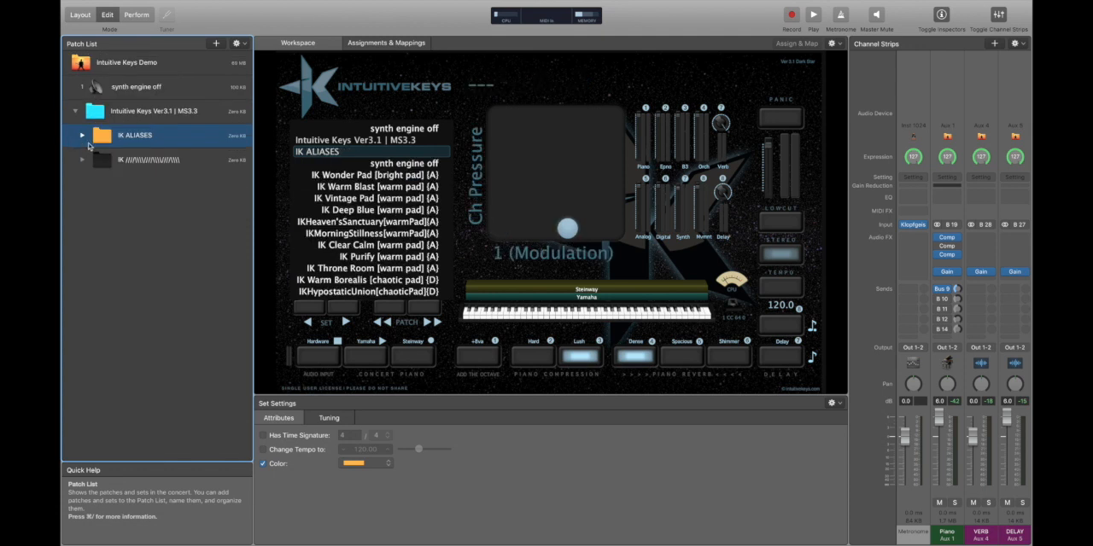
Expand the IK ALIASES set and look through its patches from beginning to end.
left_click(83, 138)
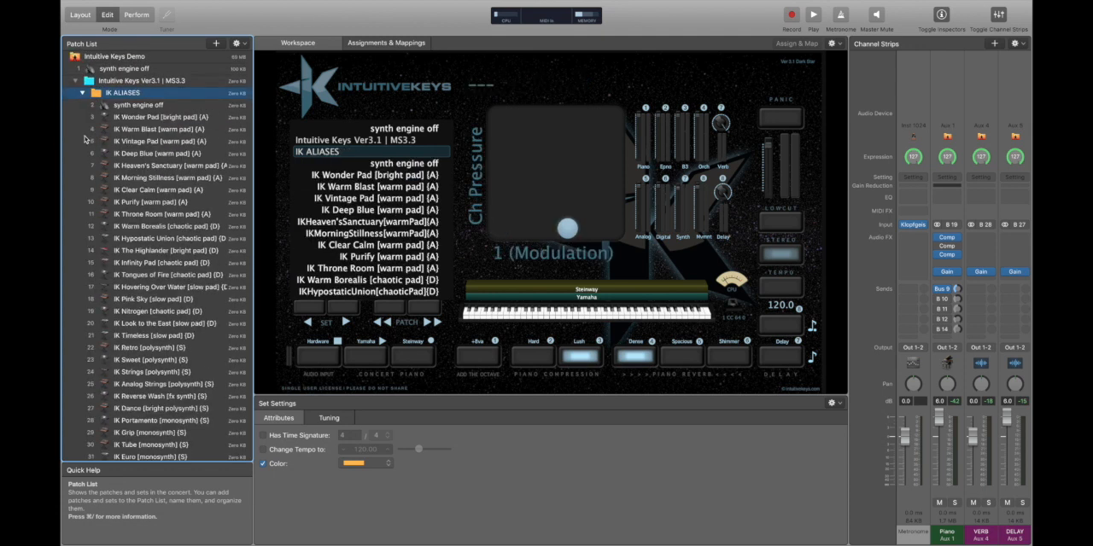
scroll(163, 175, "down", 3)
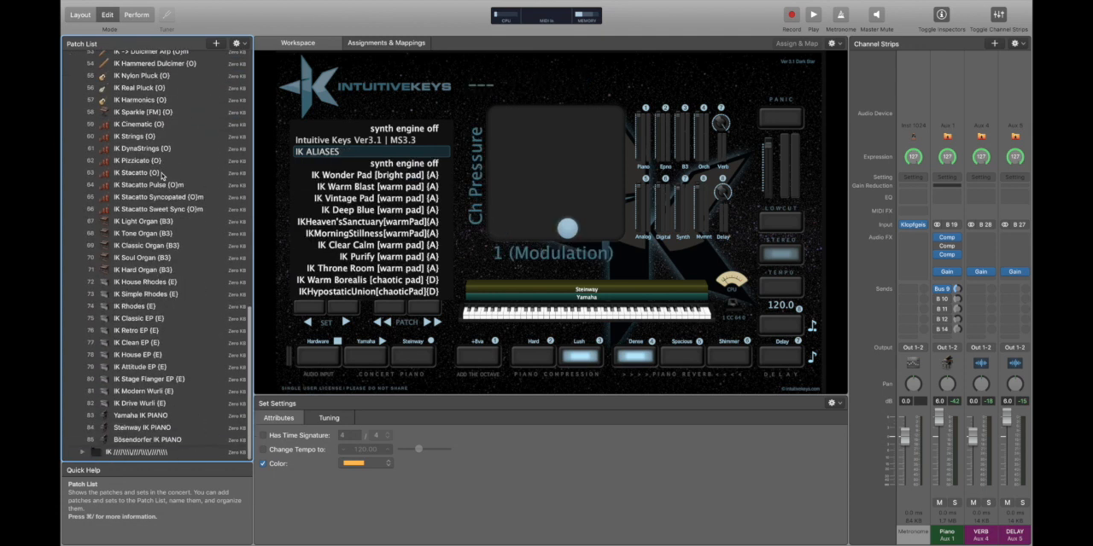
scroll(162, 175, "up", 3)
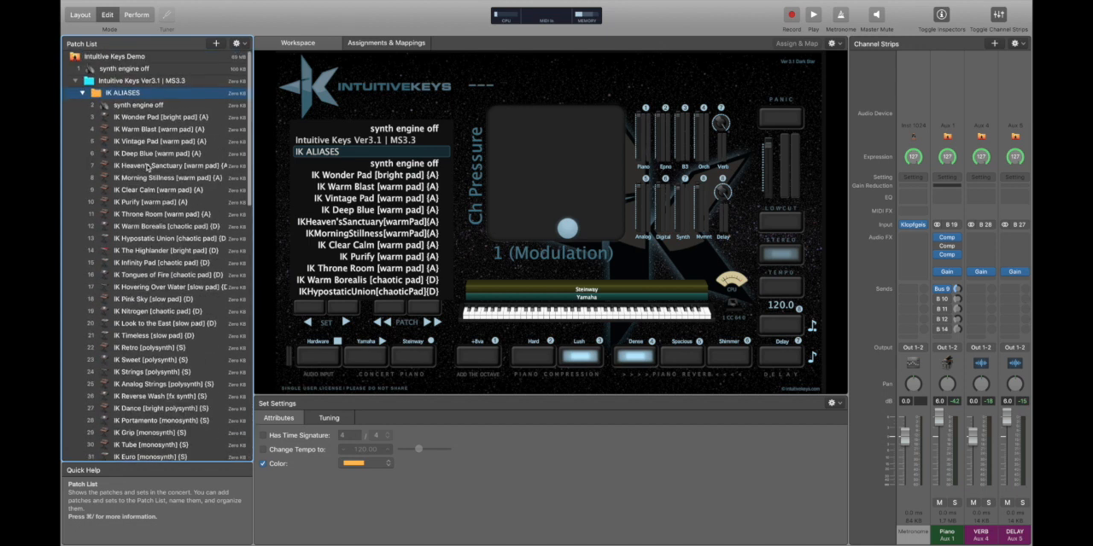
Undo the deletions of the IK MOVEMENT, IK ORCHESTRAL, IK KEYBOARD, IK SYNTH and IK PADS sets.
key("Delete")
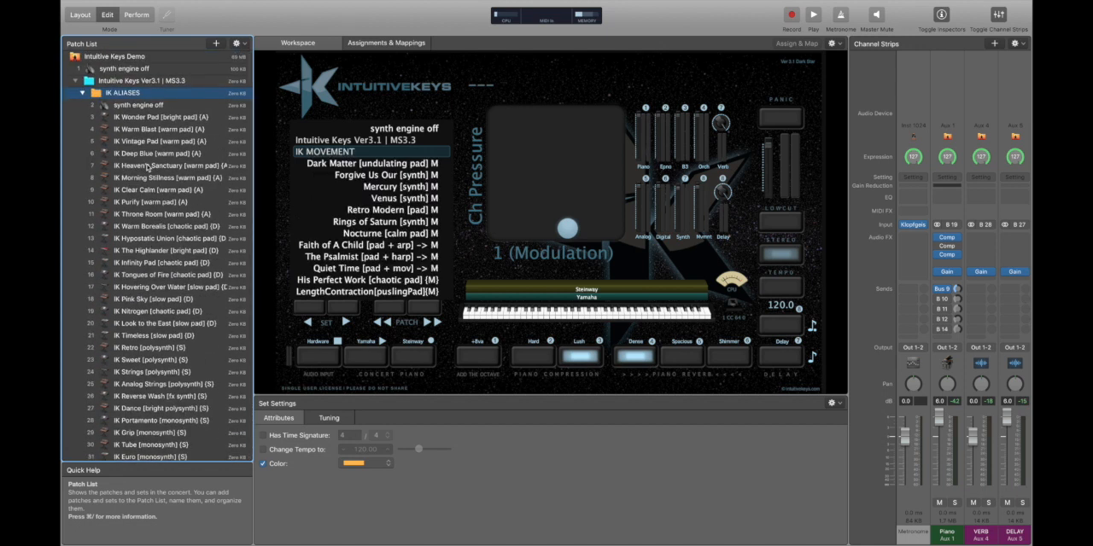
key("super+z")
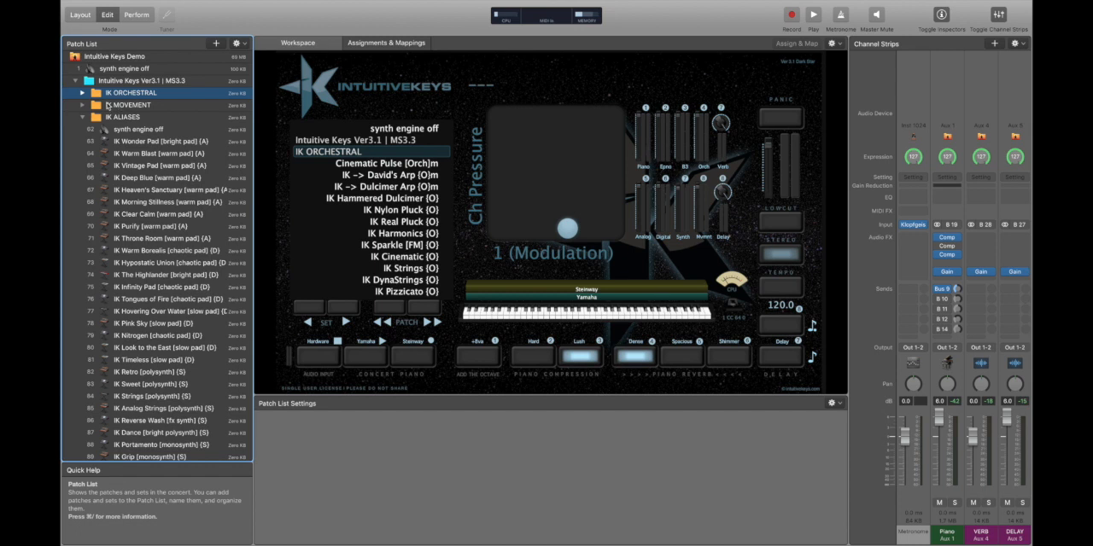
key("super+z")
key("super+z")
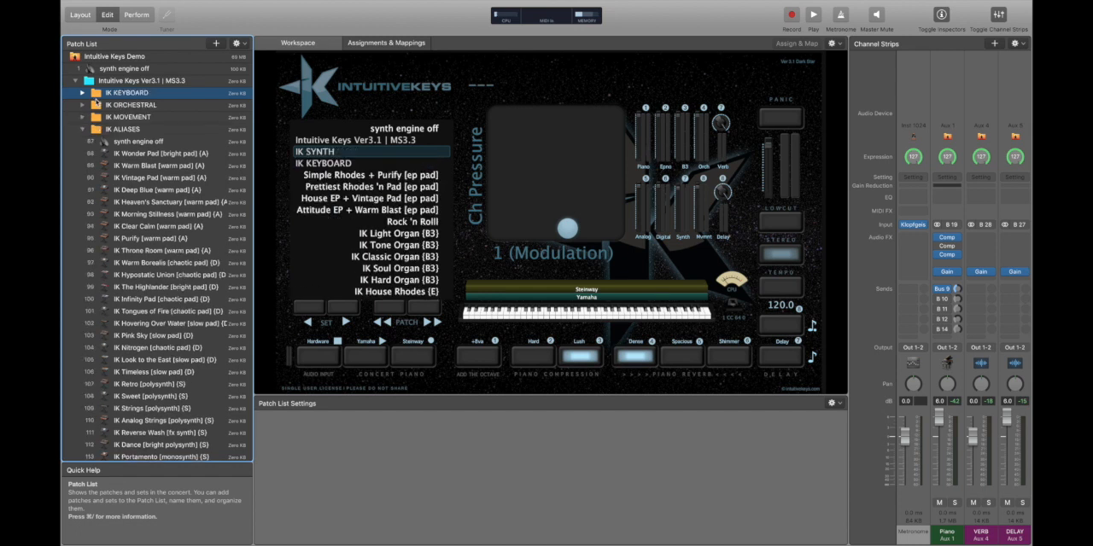
key("super+z")
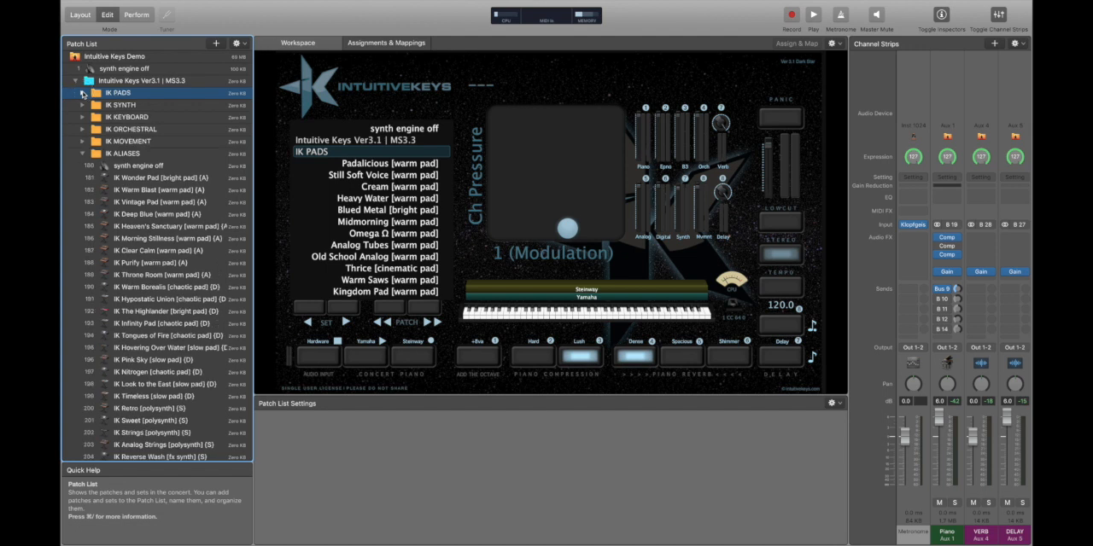
Expand the IK PADS set and load the Padalicious, Kingdom Pad and Wonder Strings patches in turn.
left_click(83, 93)
left_click(158, 104)
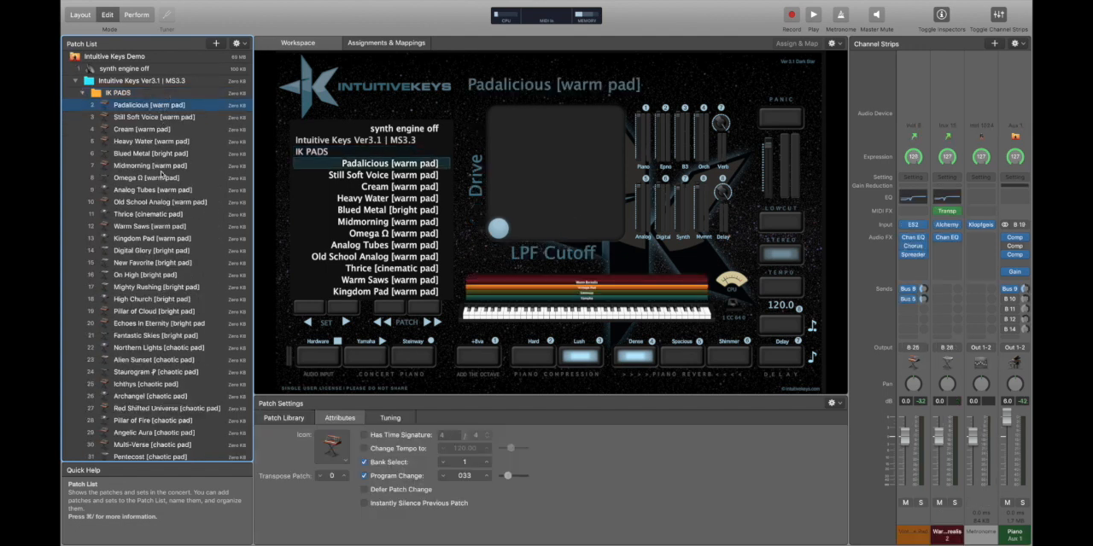
left_click(168, 238)
scroll(168, 235, "down", 8)
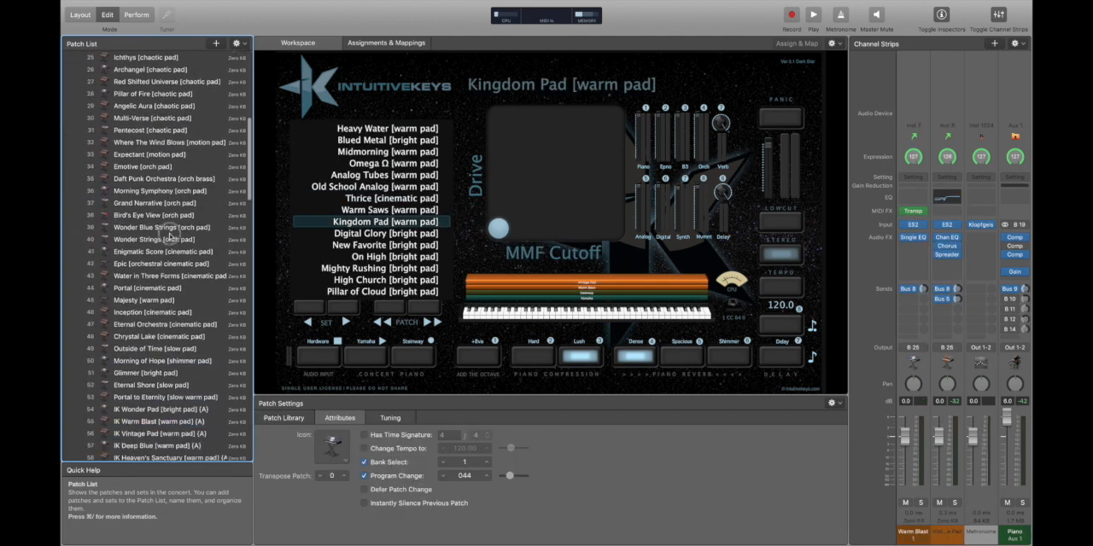
left_click(169, 238)
scroll(160, 410, "down", 3)
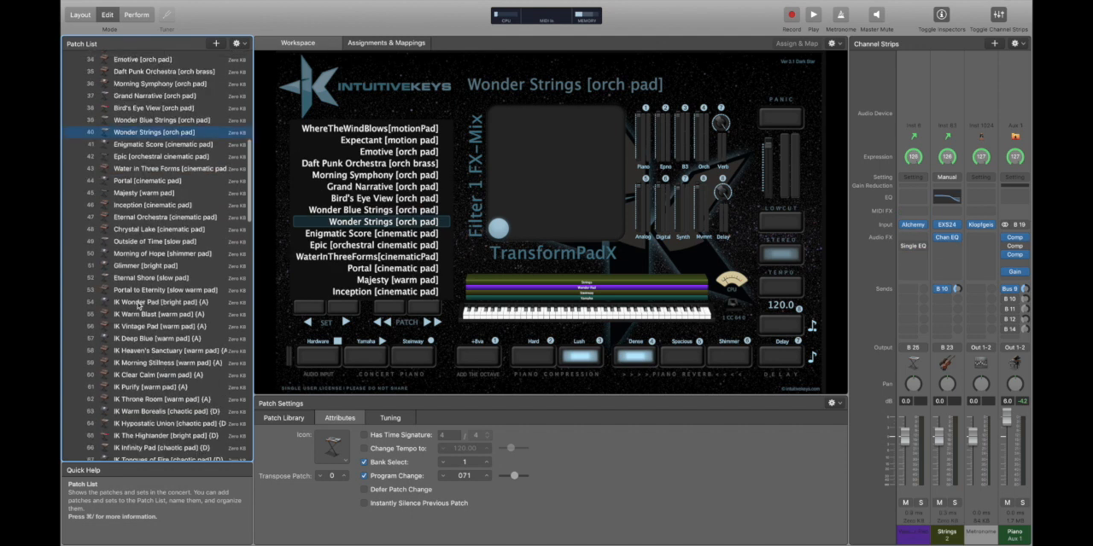
View the IK Clear Calm, IK Purify and IK Warm Blast patches inside IK PADS and return to Padalicious.
left_click(171, 375)
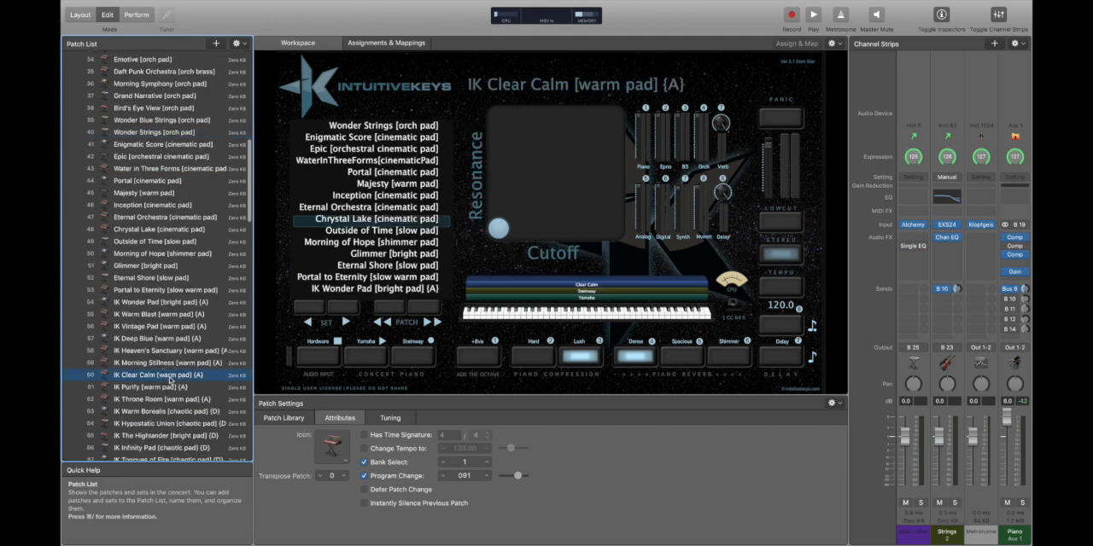
left_click(171, 387)
left_click(180, 315)
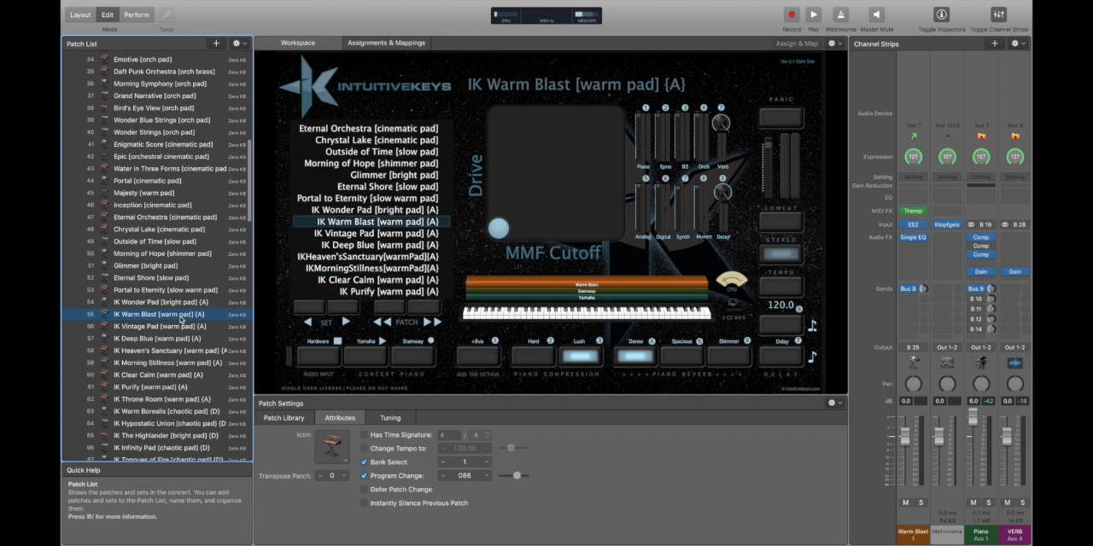
scroll(159, 157, "up", 10)
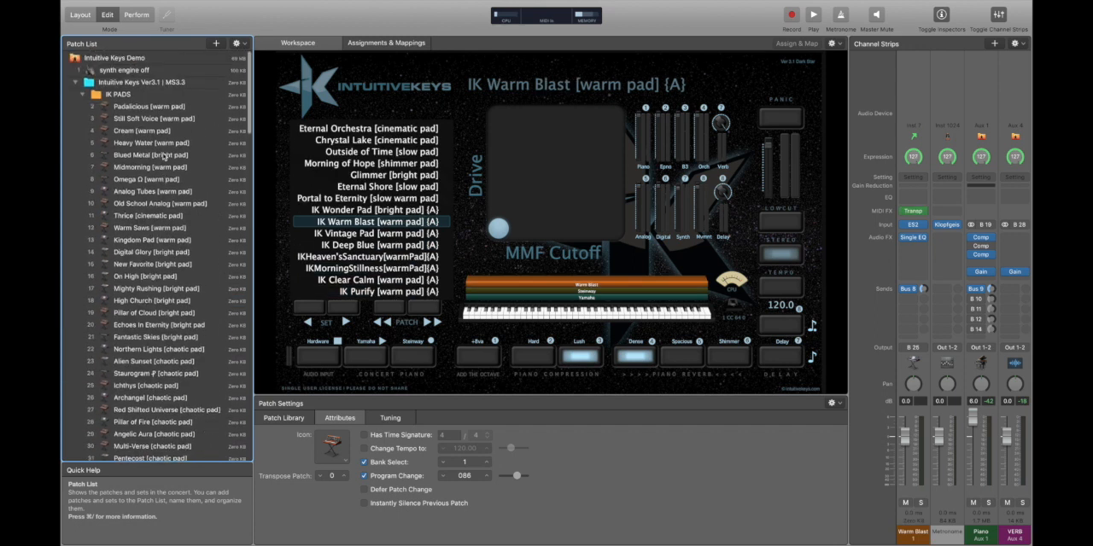
left_click(148, 105)
scroll(171, 303, "down", 10)
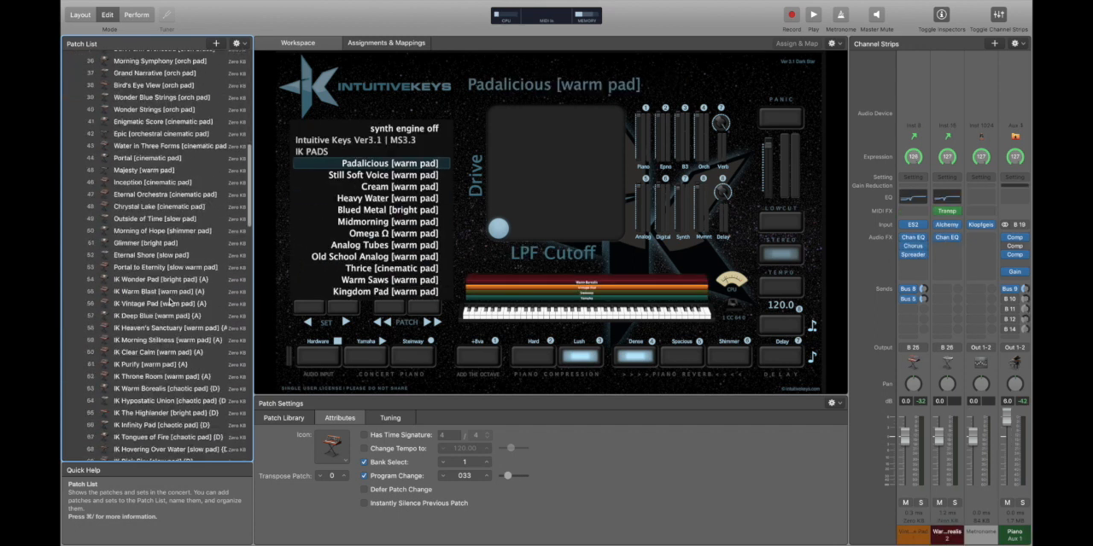
scroll(158, 371, "up", 10)
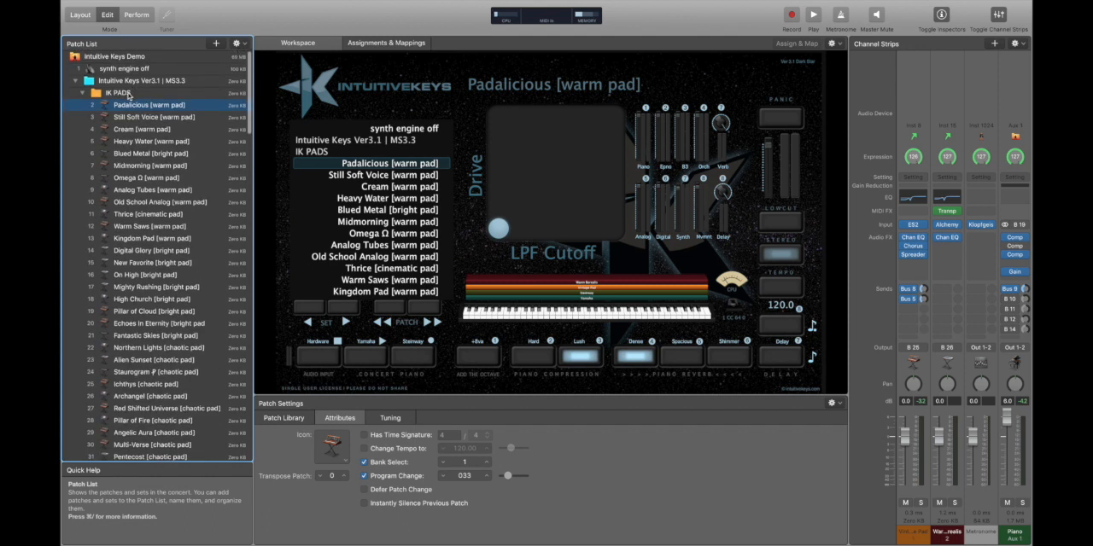
Delete the IK PADS, IK SYNTH, IK KEYBOARD, IK ORCHESTRAL, IK MOVEMENT and IK ALIASES sets from the concert.
left_click(128, 94)
key("Delete")
key("Delete")
key("Delete")
key("Delete")
key("Delete")
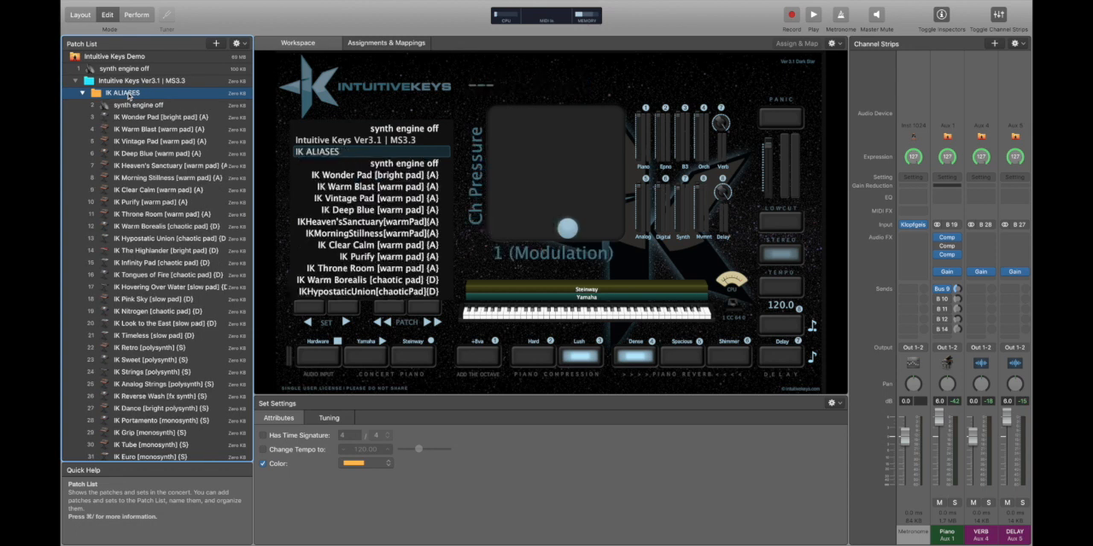
key("Delete")
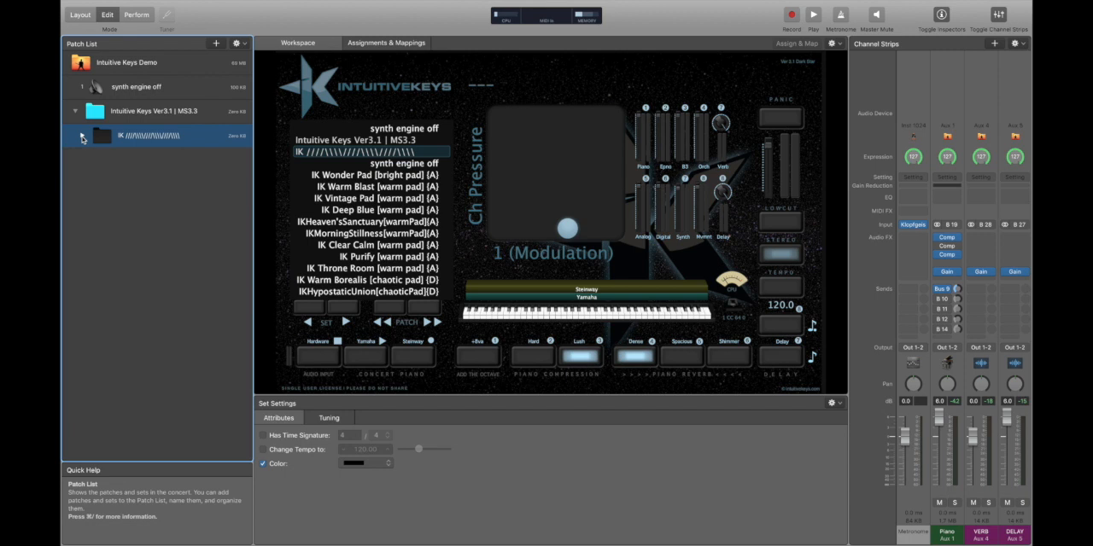
Expand the remaining black IK set in a wider patch list and select its IK Vintage Pad [warm pad] patch.
left_click(82, 137)
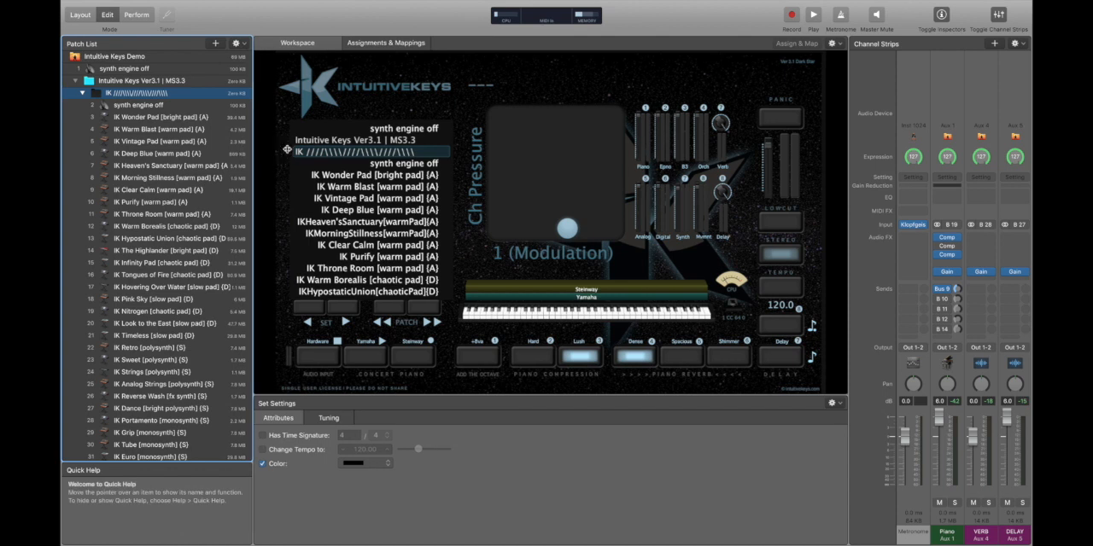
left_click_drag(253, 150, 287, 149)
left_click(163, 141)
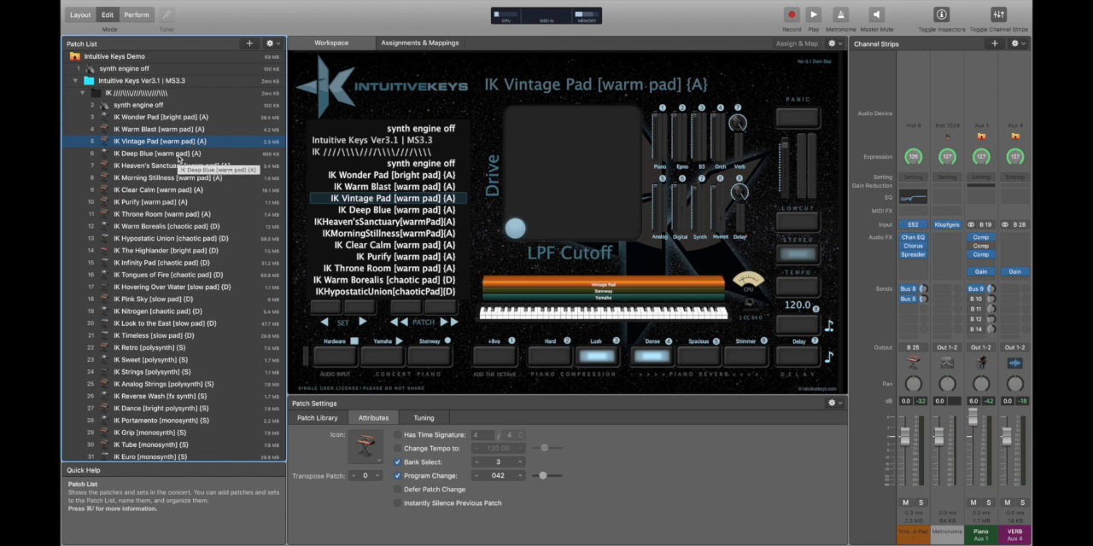
Create a combined patch from the IK Vintage Pad, IK Deep Blue, IK The Highlander and IK Nitrogen patches.
left_click(162, 154, "shift")
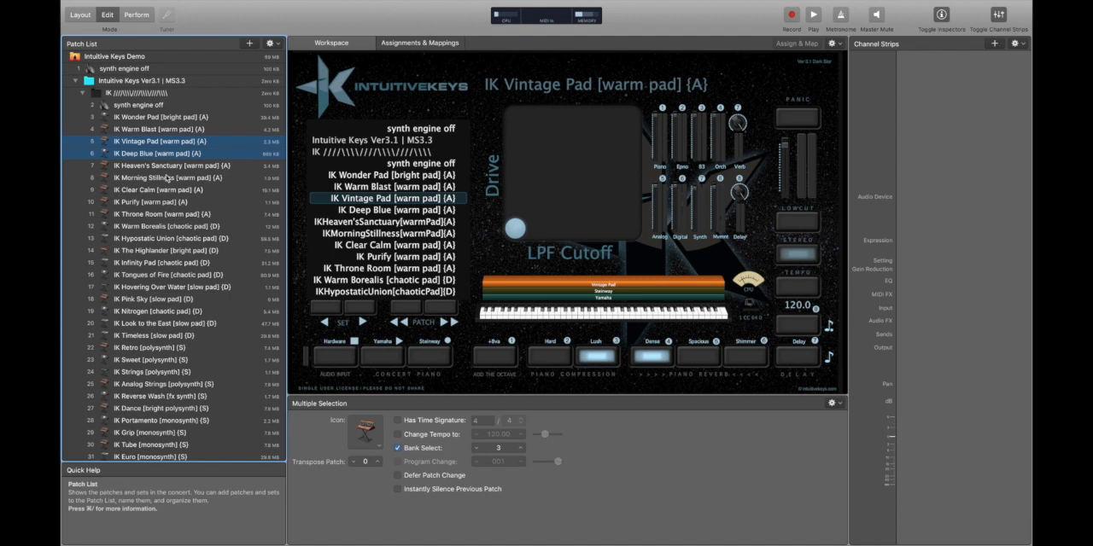
left_click(160, 251, "super")
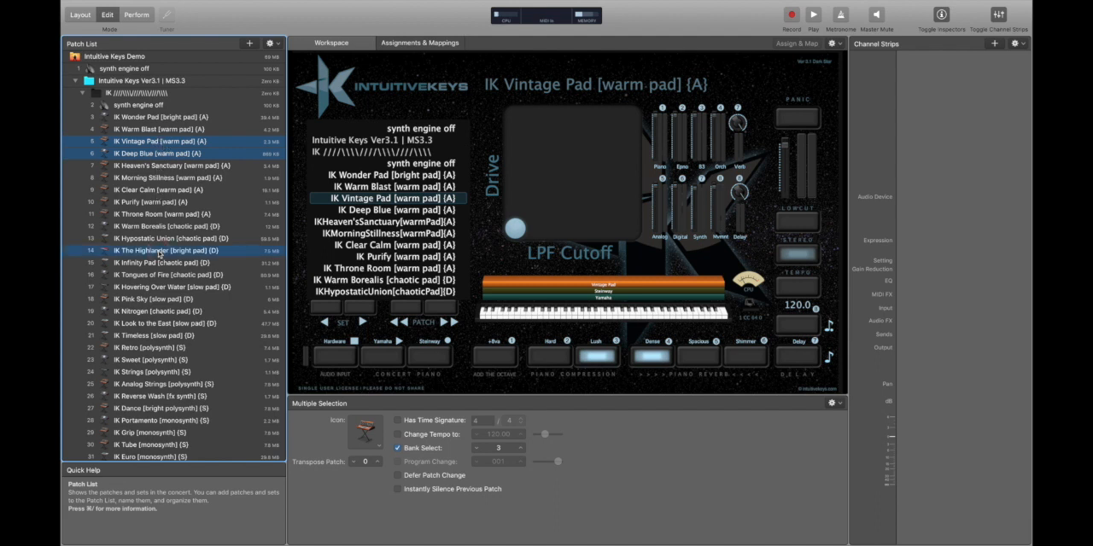
left_click(165, 313, "super")
left_click(270, 43)
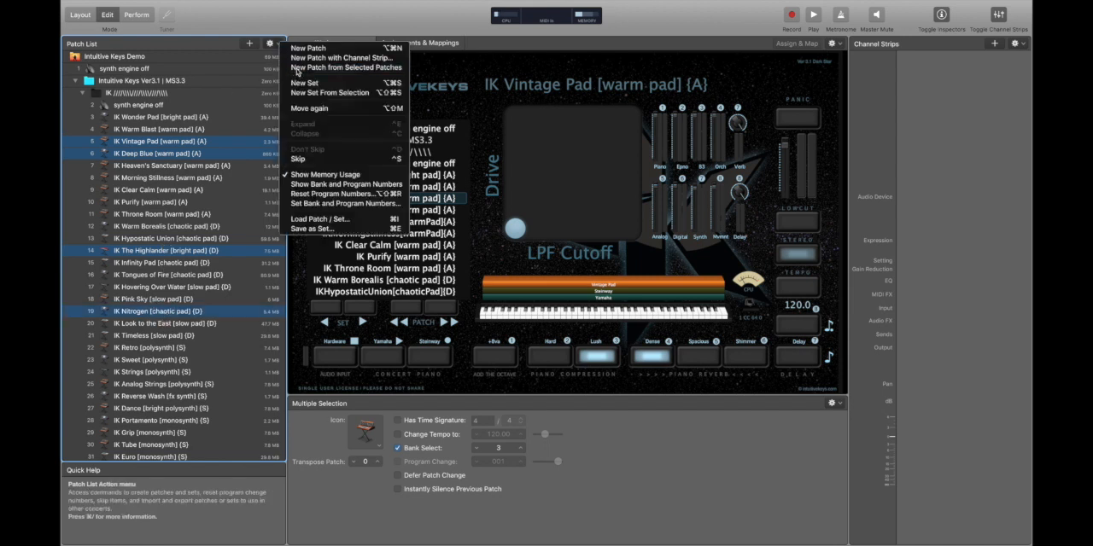
left_click(299, 68)
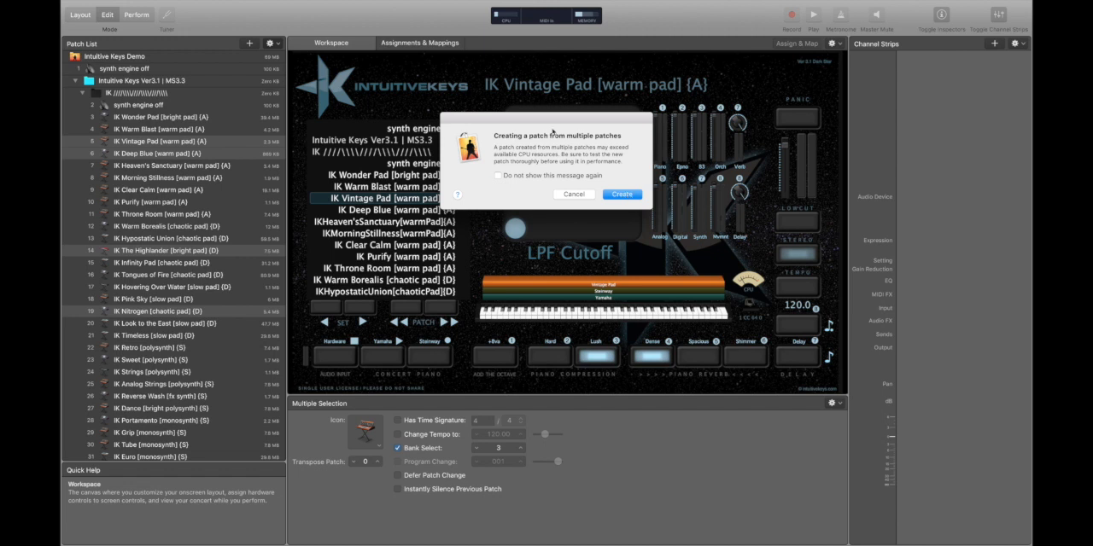
left_click(635, 194)
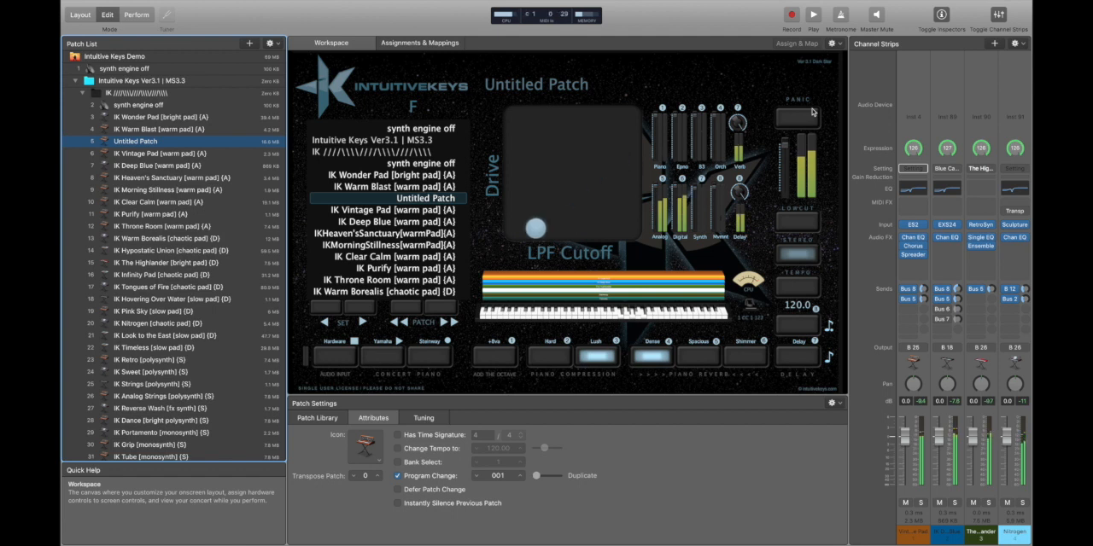
Load the IK Vintage Pad and IK Deep Blue originals to compare them with the combined patch, and return to it.
key("Down")
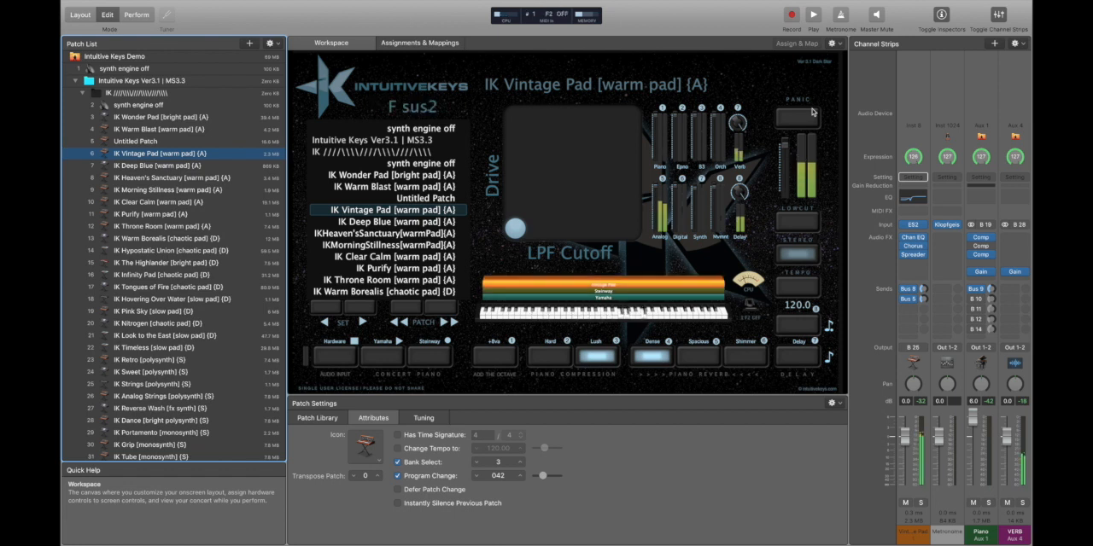
key("Down")
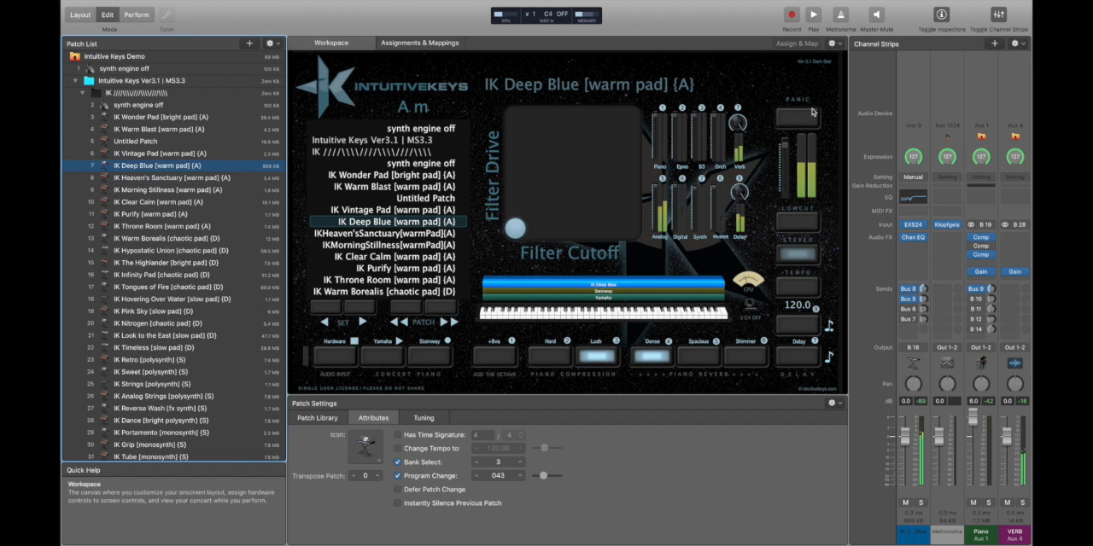
key("Up")
key("Up")
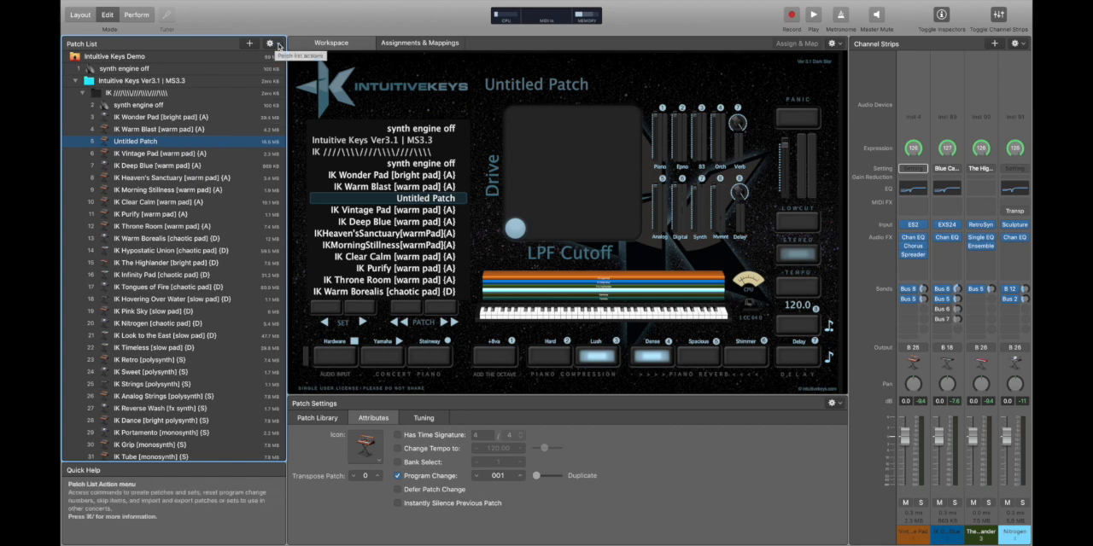
Copy the combined untitled patch and paste it directly below as an alias.
left_click(190, 129)
left_click(179, 141)
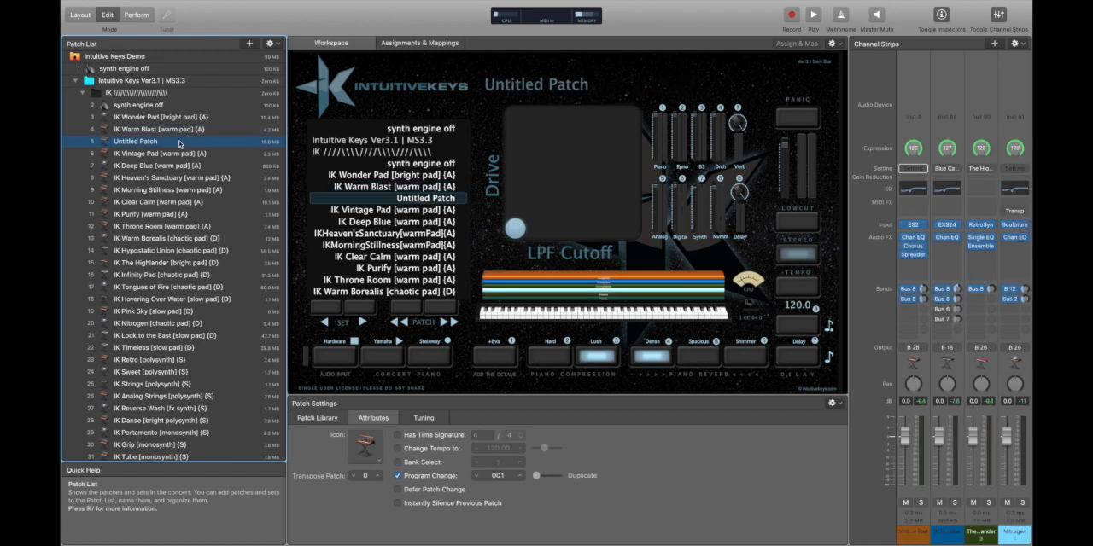
key("super+n")
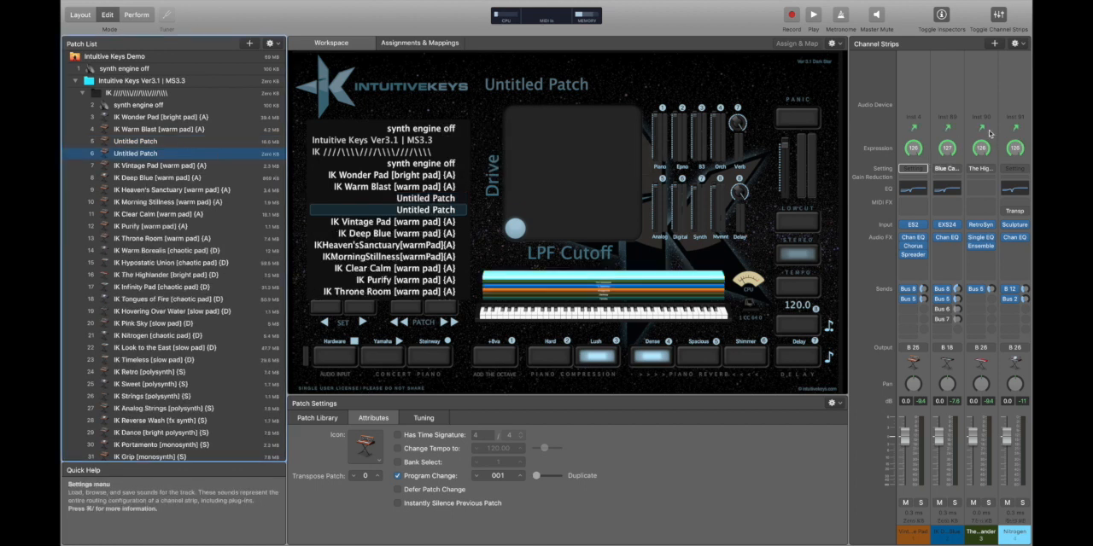
Switch back and forth between the combined patch and its alias to compare their sound and memory use.
left_click(171, 142)
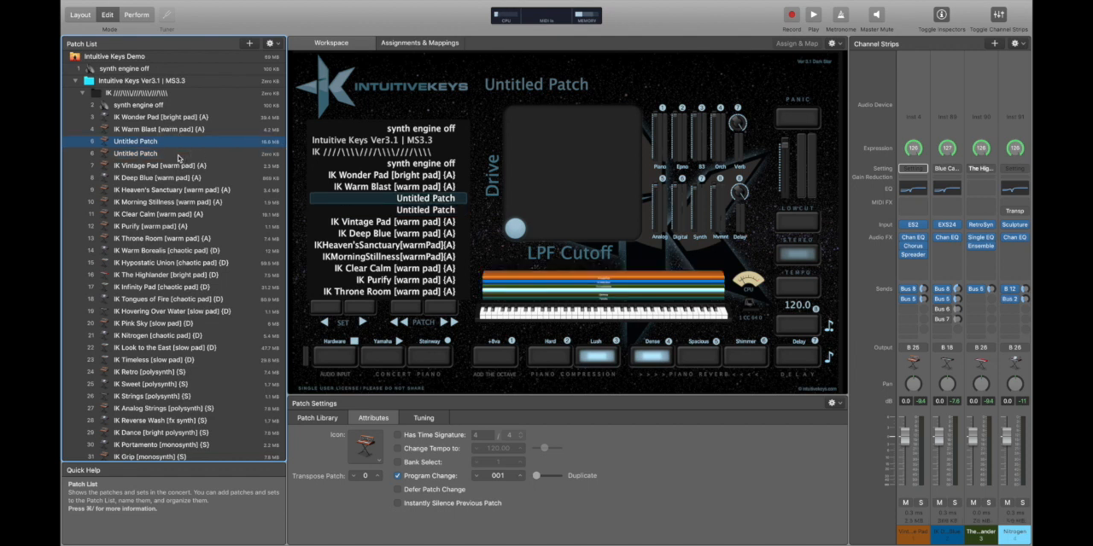
left_click(179, 155)
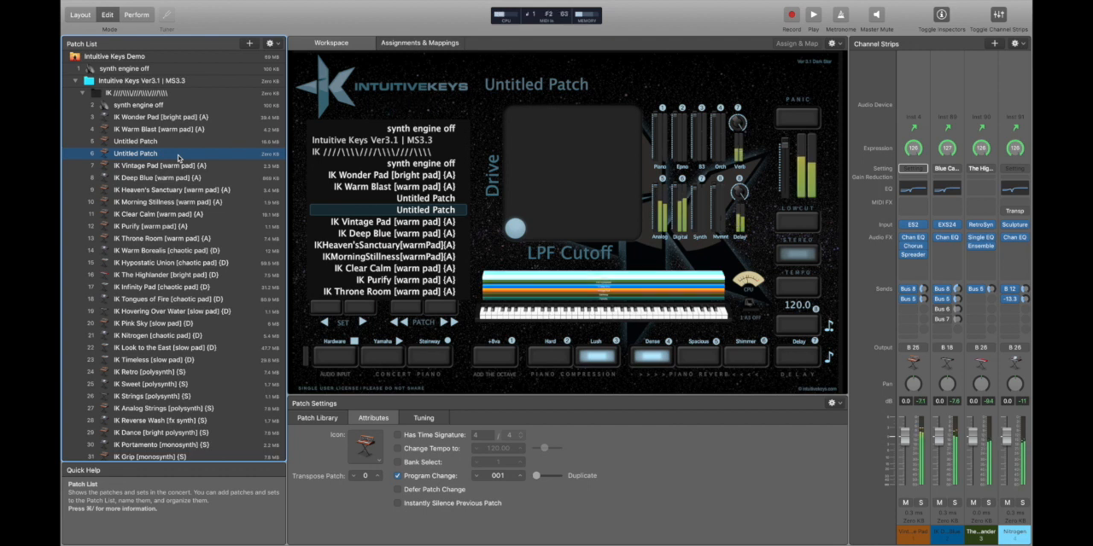
key("Up")
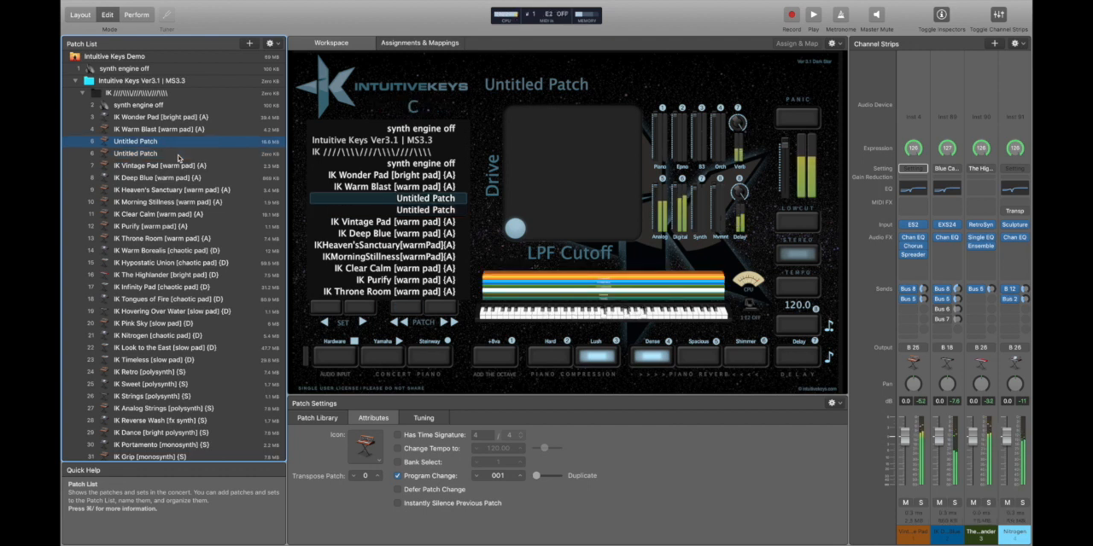
key("Down")
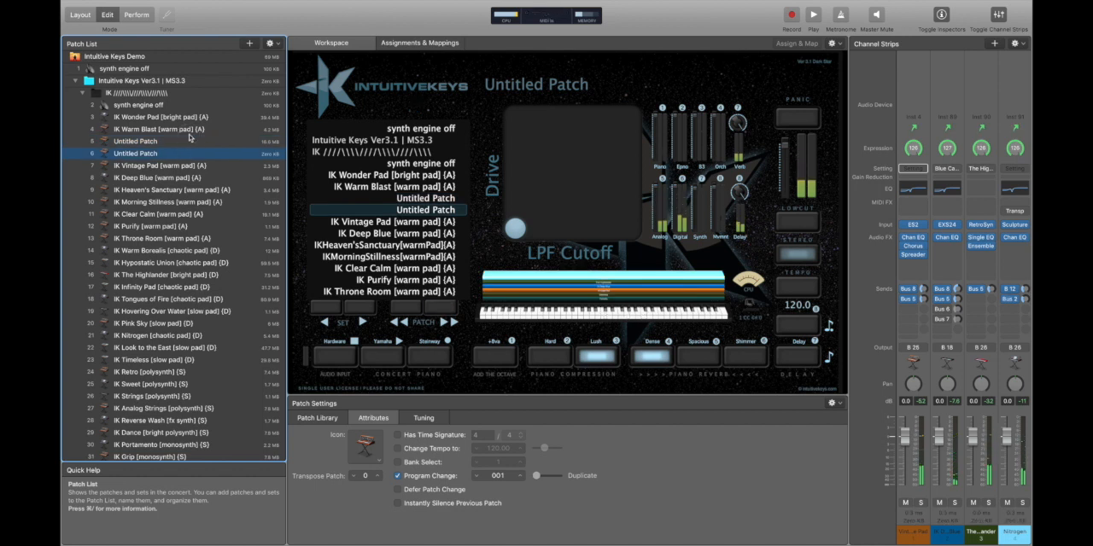
Delete the combined untitled patch together with its channel aliases, and the empty alias patch that remains.
left_click(184, 129)
left_click(177, 142)
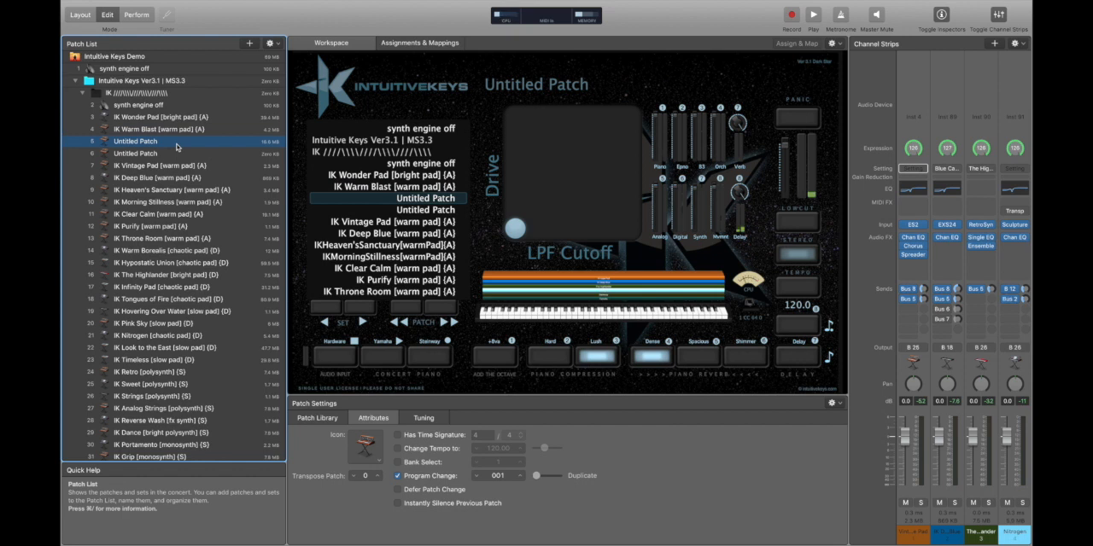
key("Delete")
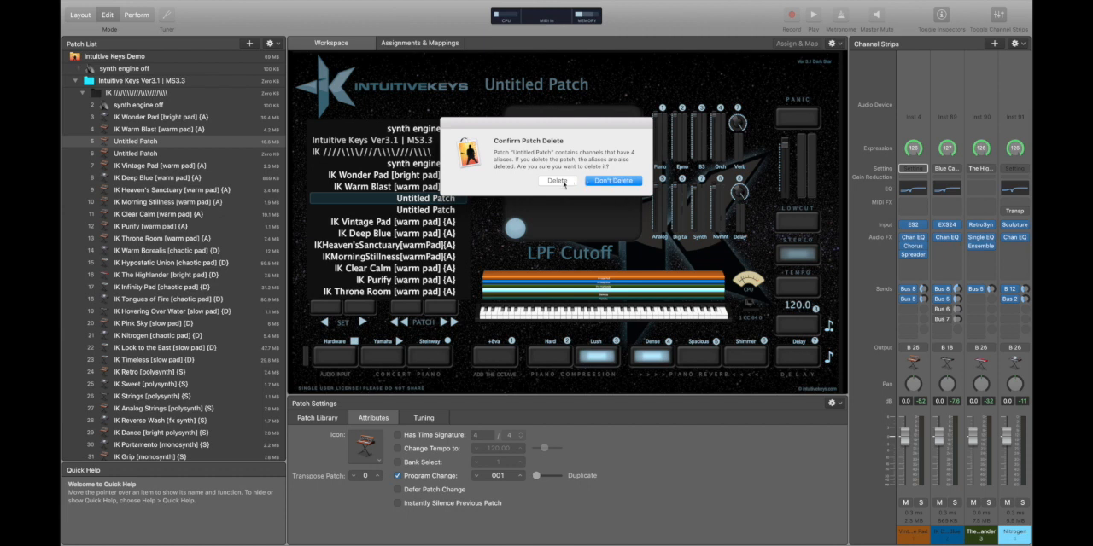
left_click(562, 183)
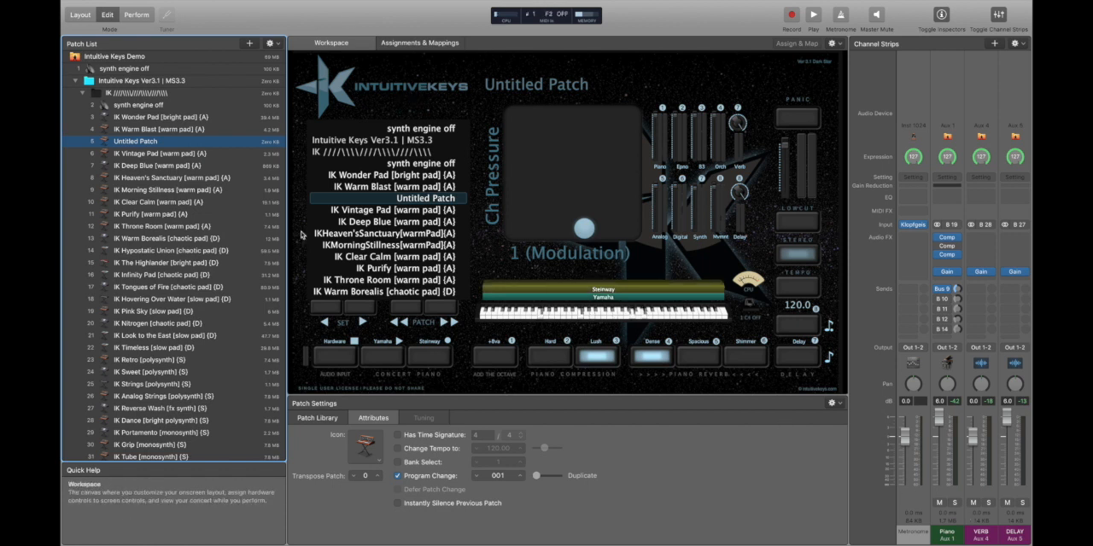
key("Delete")
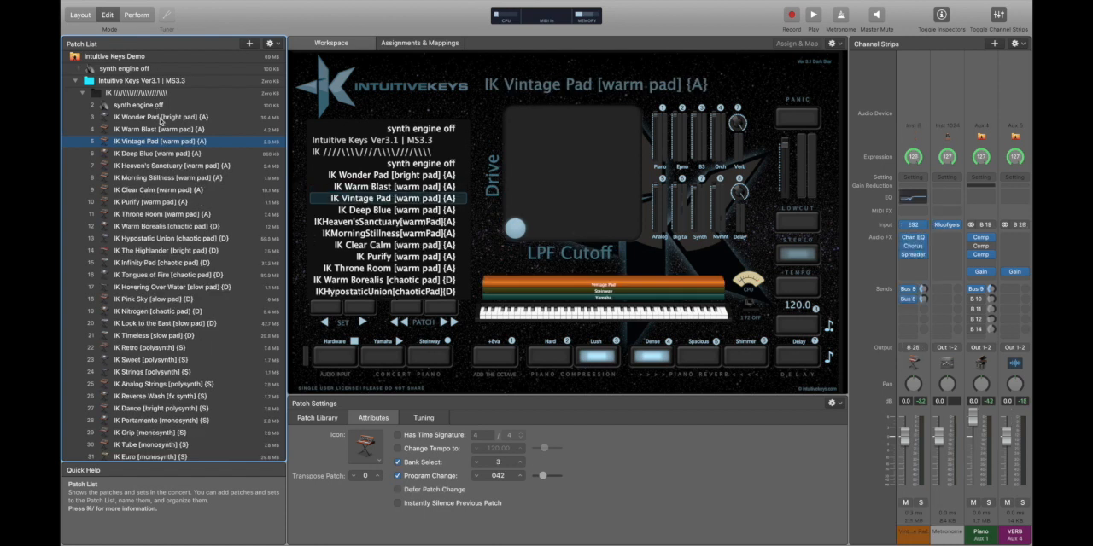
Select and copy all patches from IK Wonder Pad through Bösendorfer IK PIANO in the black IK set.
left_click(161, 118)
scroll(182, 441, "down", 15)
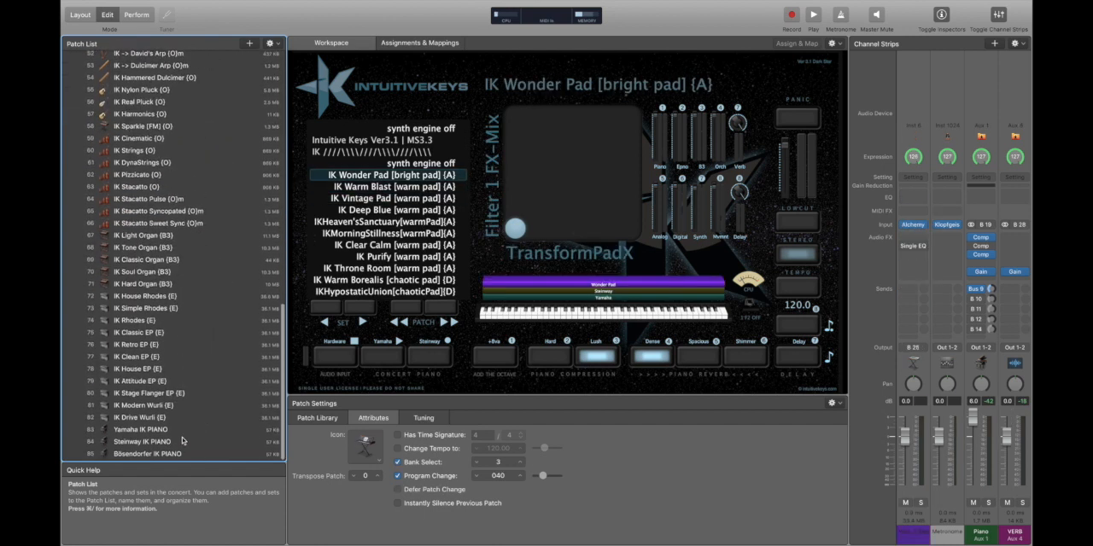
left_click(167, 452, "shift")
scroll(173, 231, "up", 15)
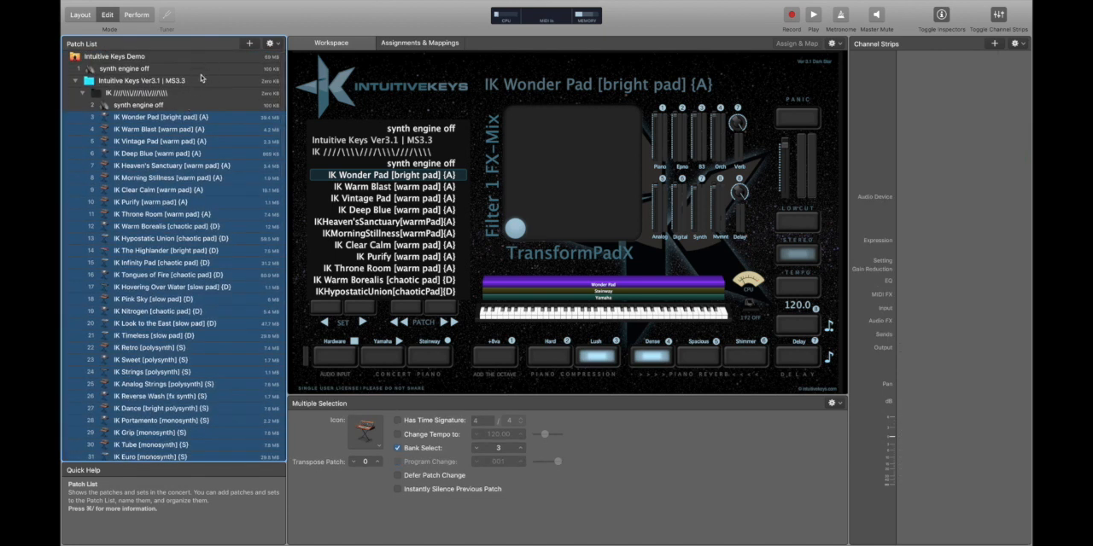
Create a new set above the Intuitive Keys Ver3.1 | MS3.3 set and name it Aliases.
left_click(202, 80)
left_click(270, 42)
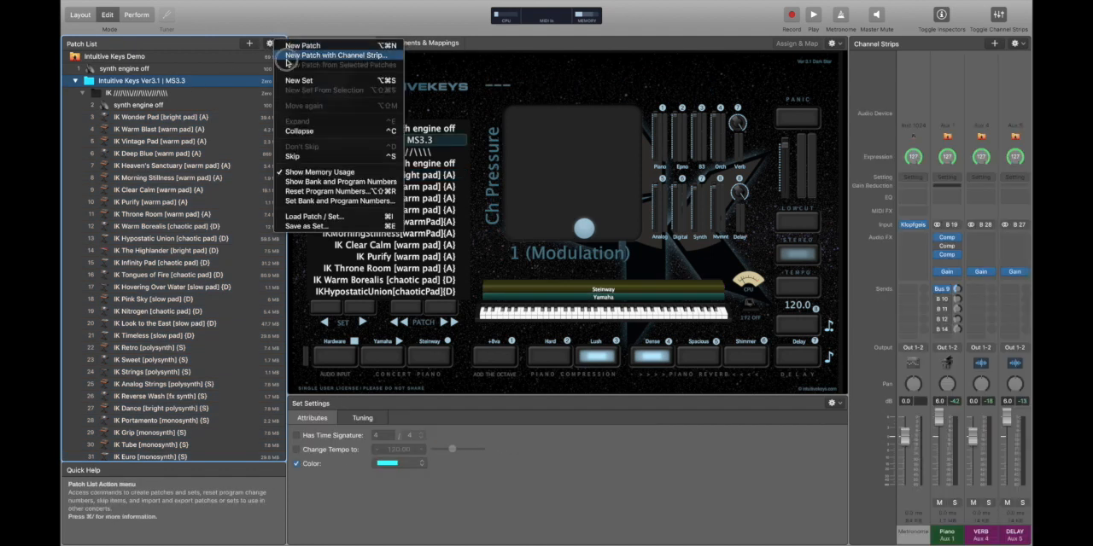
left_click(298, 80)
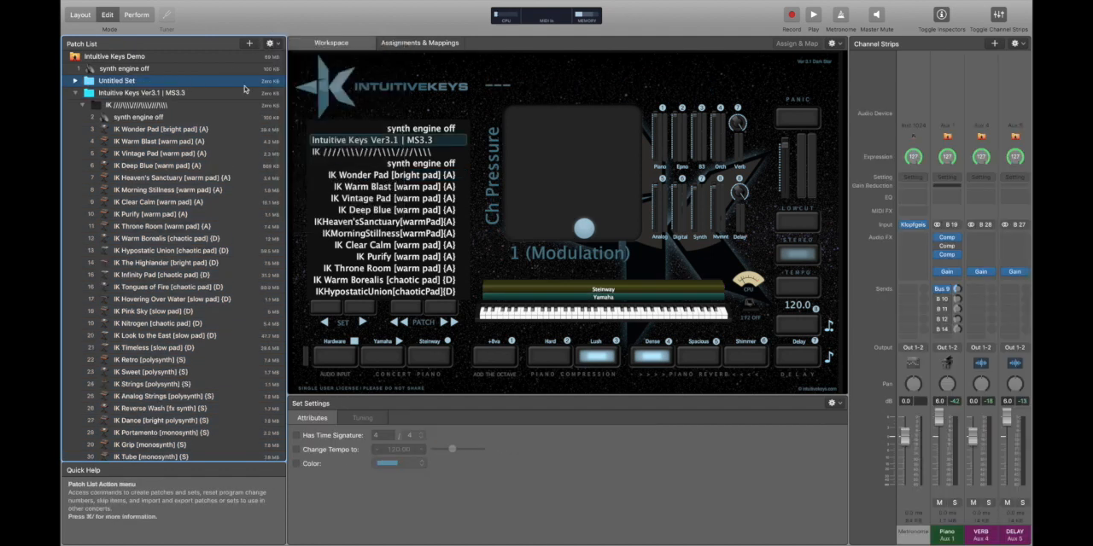
double_click(117, 82)
type("All")
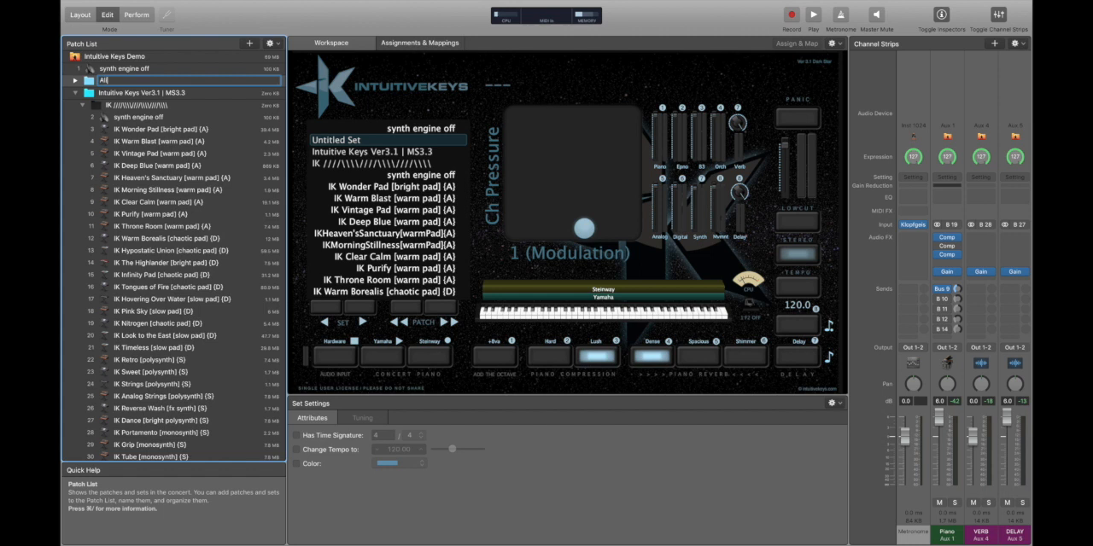
type("ases")
key("Return")
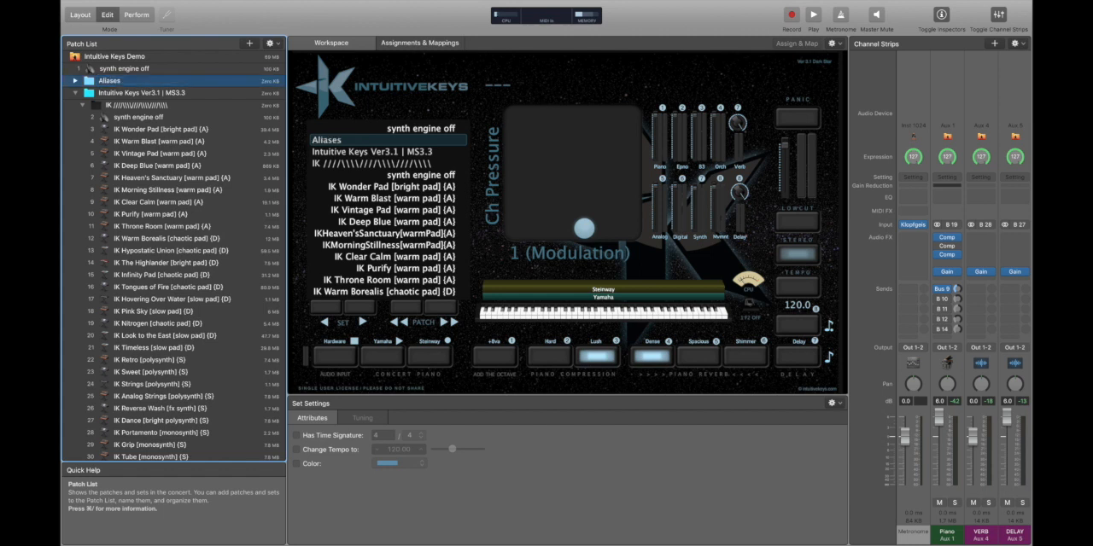
Paste the copied patches as aliases into the Aliases set and load its IK Deep Blue alias.
key("alt+super+v")
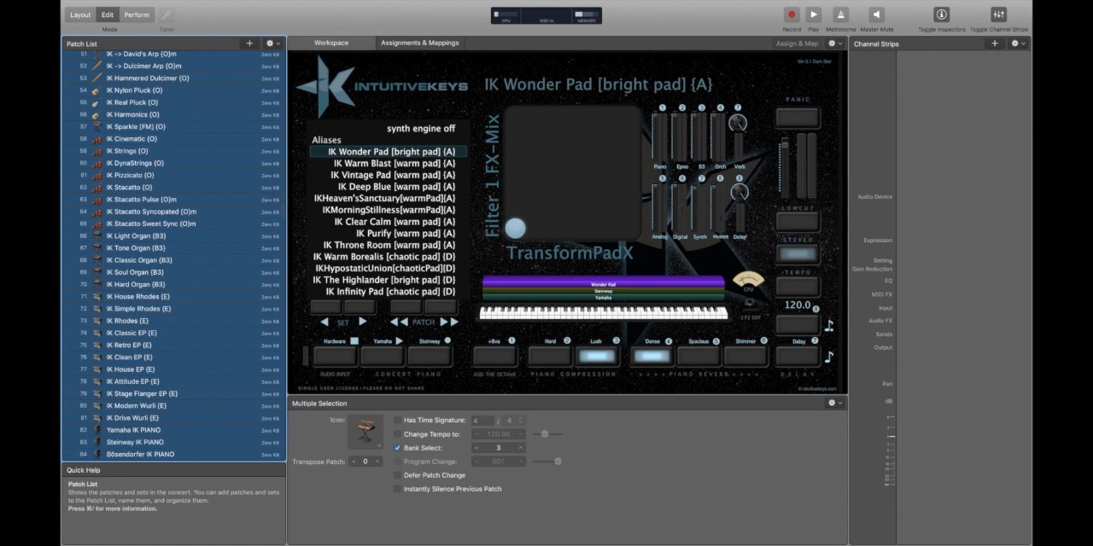
scroll(170, 146, "up", 10)
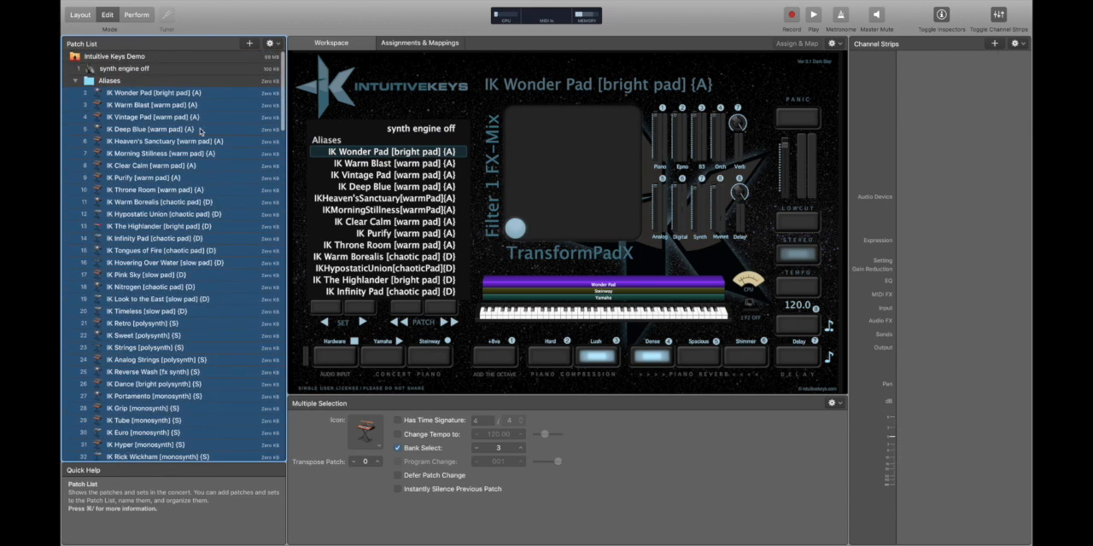
left_click(184, 129)
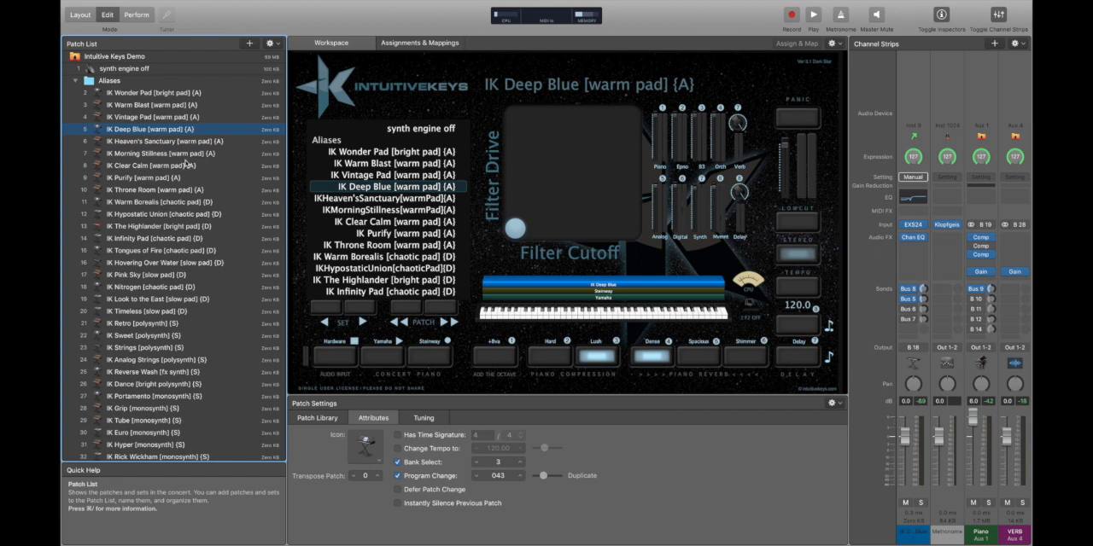
Add two new sets to the concert and move both to the beginning of the patch list, above synth engine off.
left_click(128, 56)
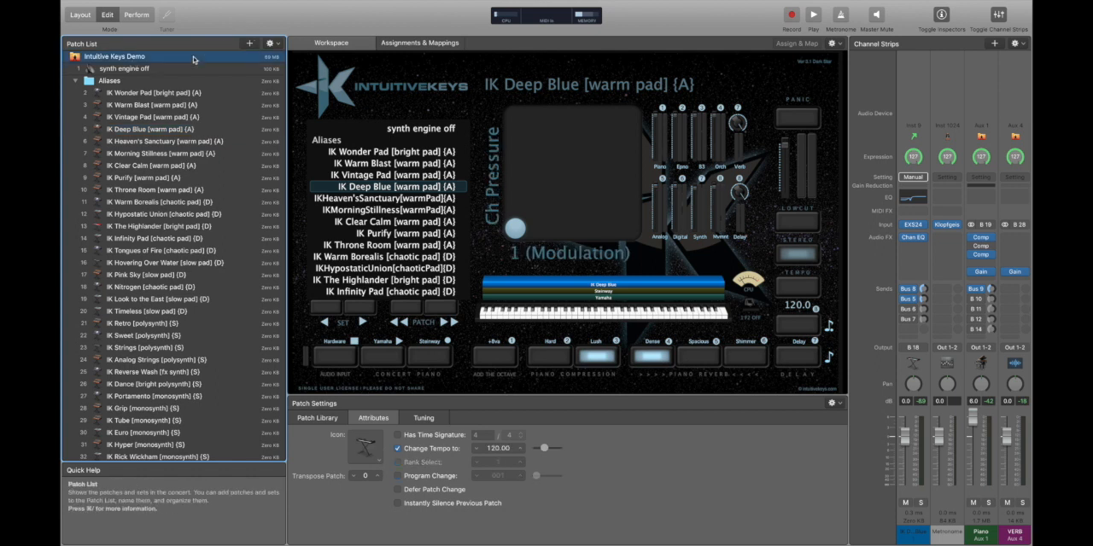
left_click(273, 44)
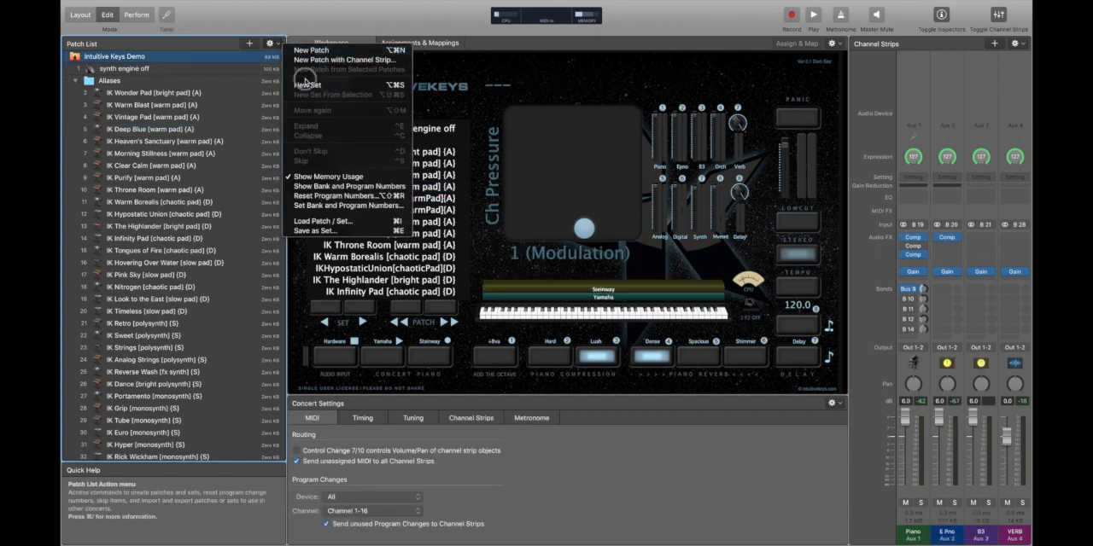
left_click(308, 85)
left_click(270, 43)
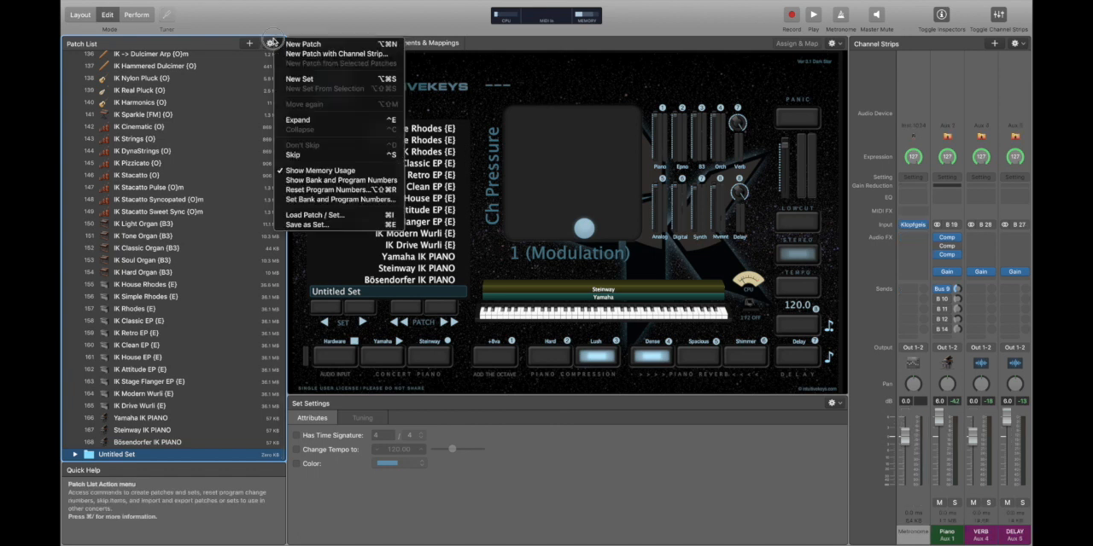
left_click(299, 79)
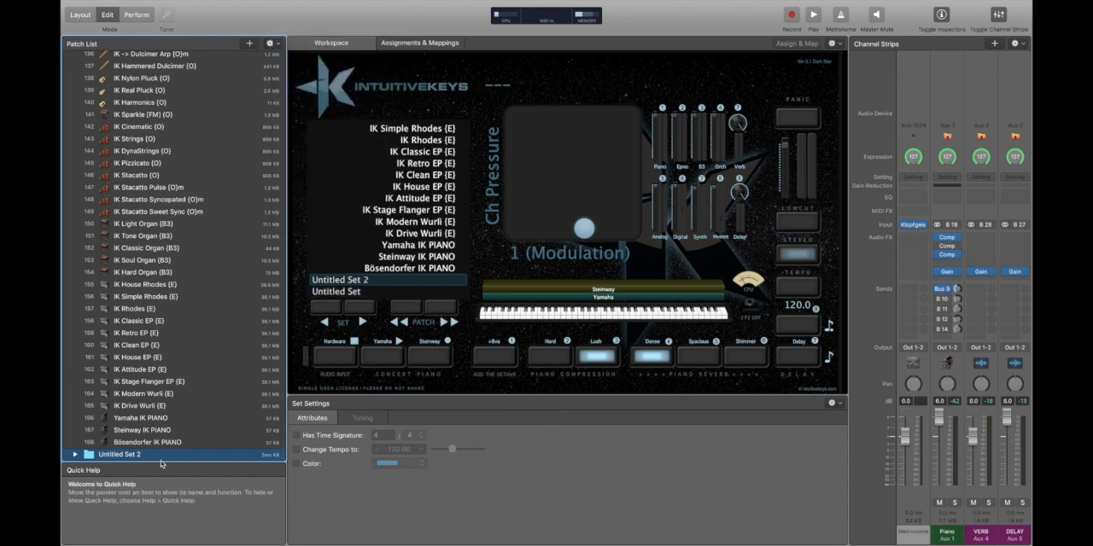
left_click(128, 456, "shift")
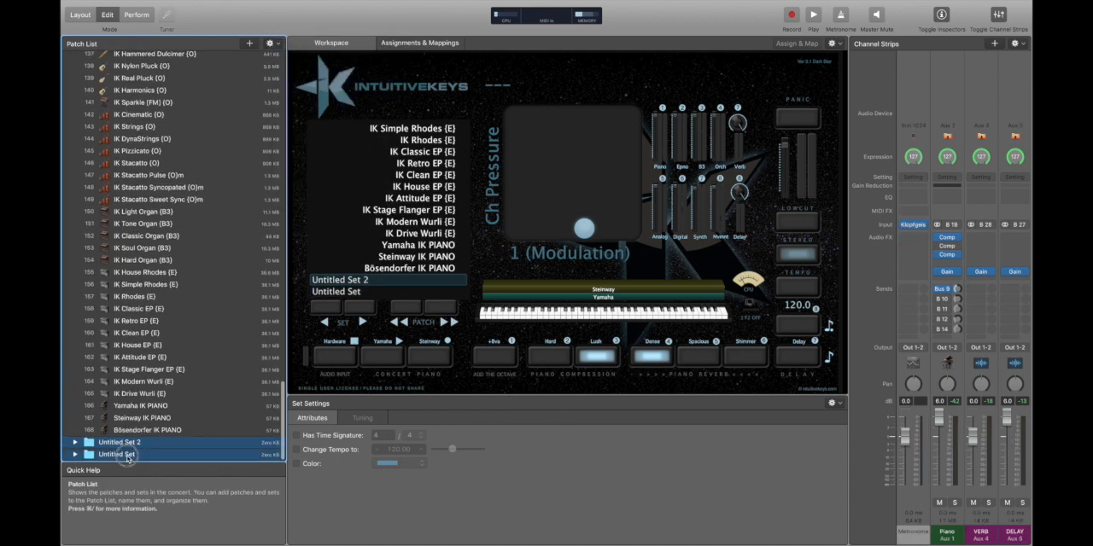
left_click_drag(132, 443, 186, 68)
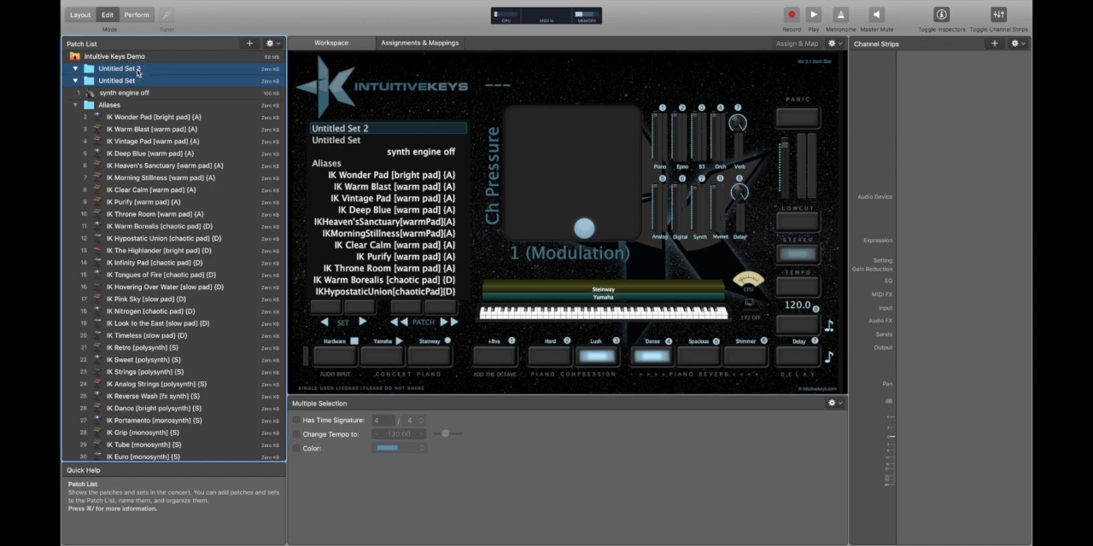
Rename the first of the two new sets as Rock n Roll.
left_click(136, 92)
double_click(136, 69)
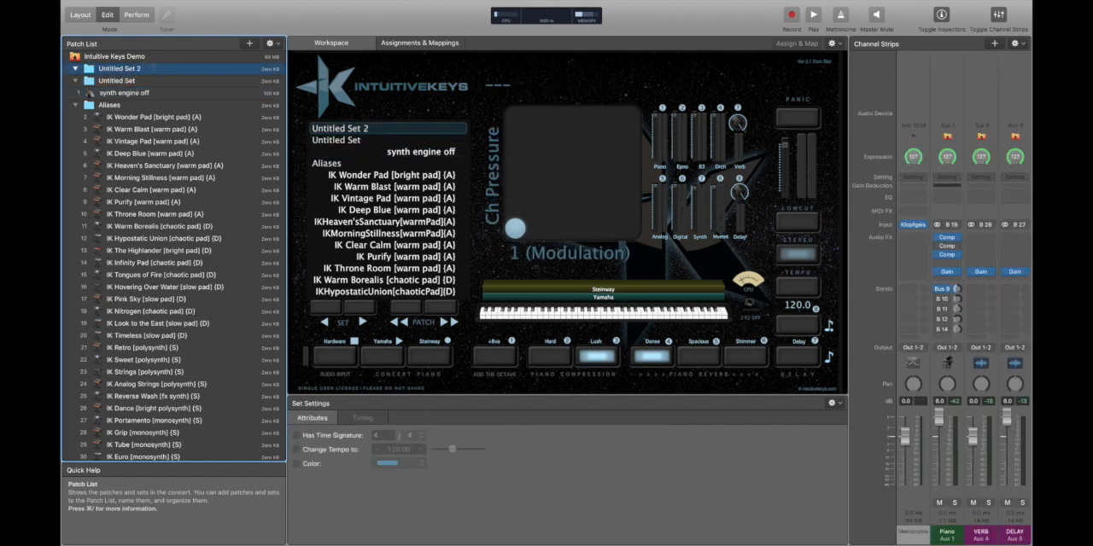
type("Rock n Roll")
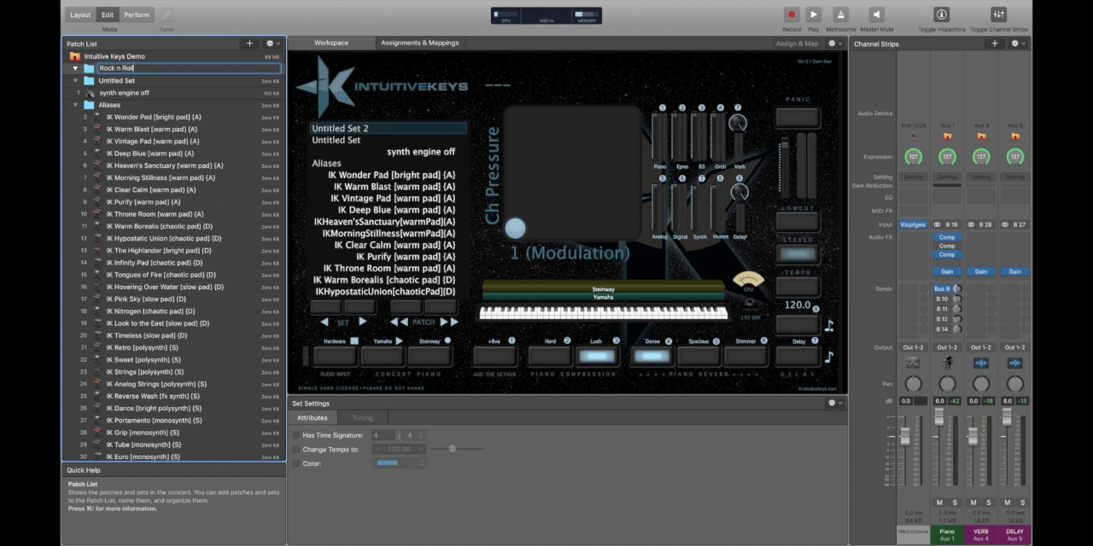
Rename the second new set, the remaining Untitled Set, as Awesome Pads.
left_click(164, 82)
double_click(164, 81)
type("Awes")
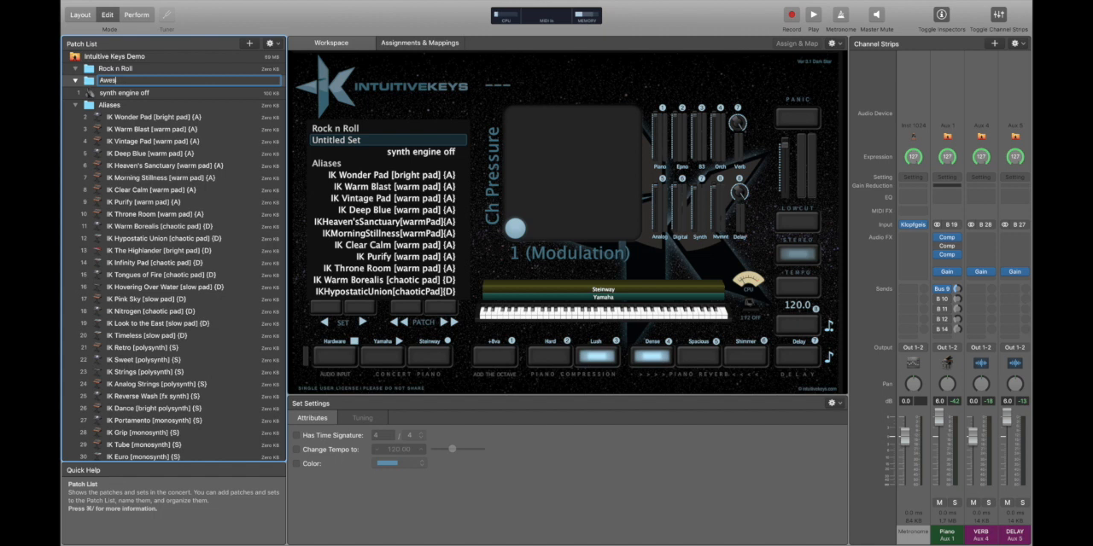
type("ome Pads")
key("Return")
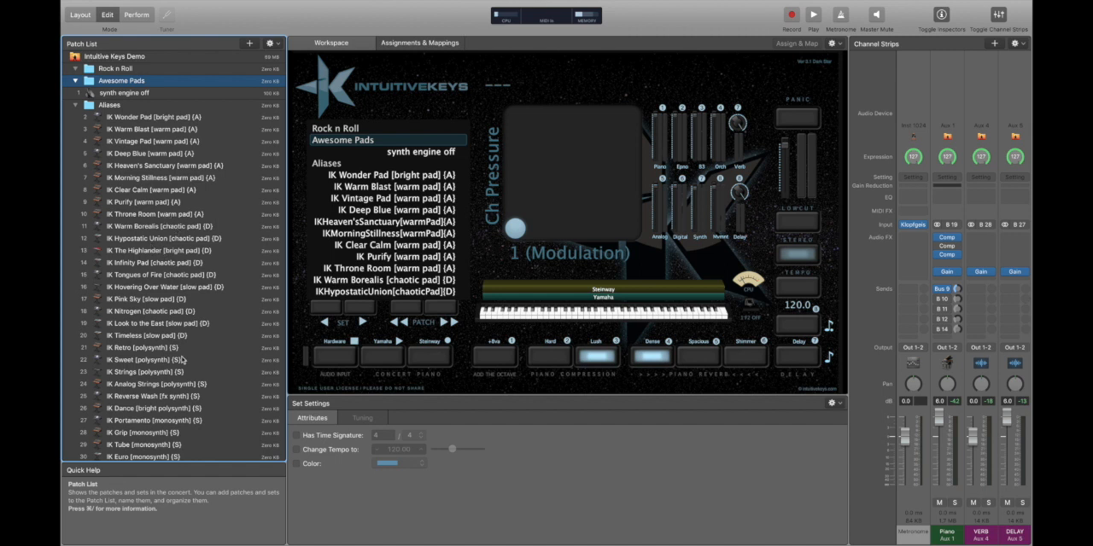
Copy the Vintage Pad, Deep Blue, Purify, The Highlander, Pink Sky and Nitrogen aliases from the Aliases set into the Awesome Pads set.
left_click(172, 313)
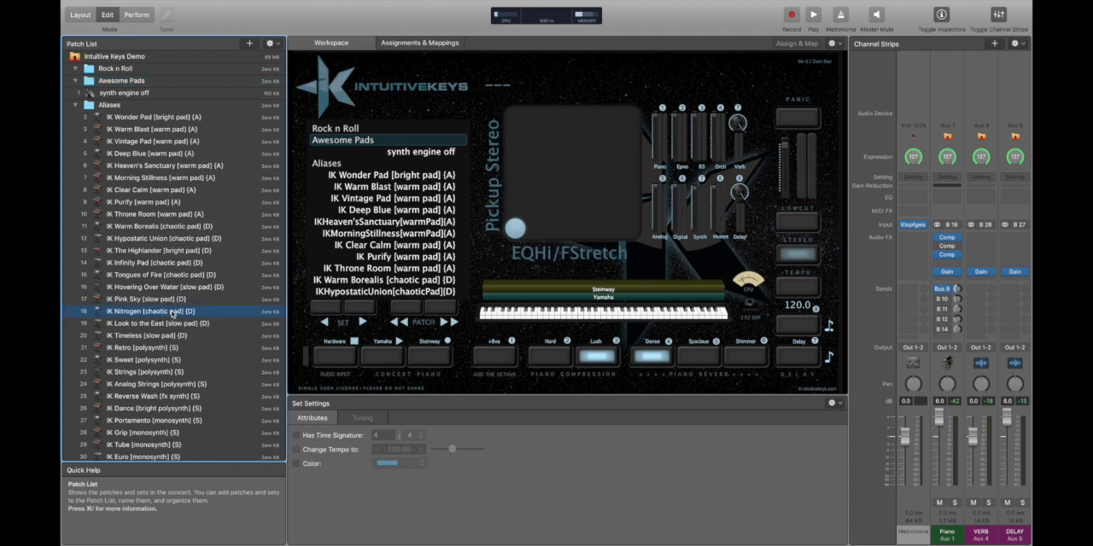
left_click(157, 250, "super")
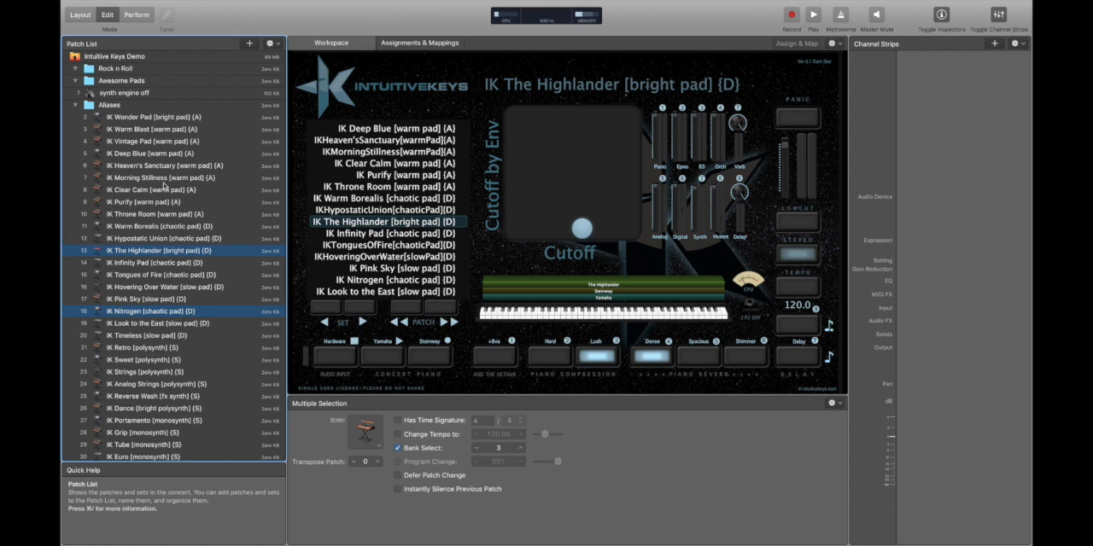
left_click(149, 153, "super")
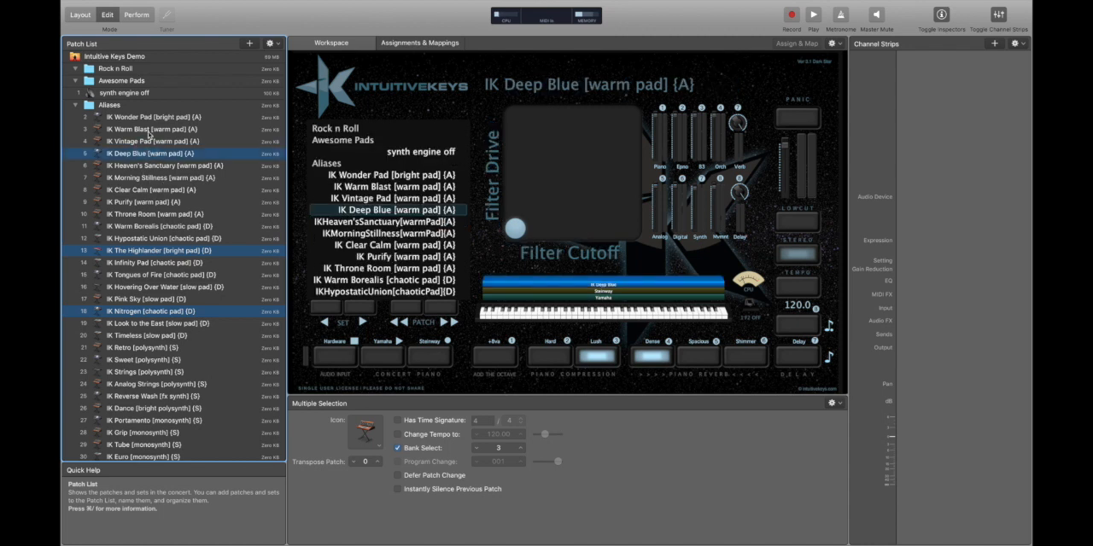
left_click(156, 141, "super")
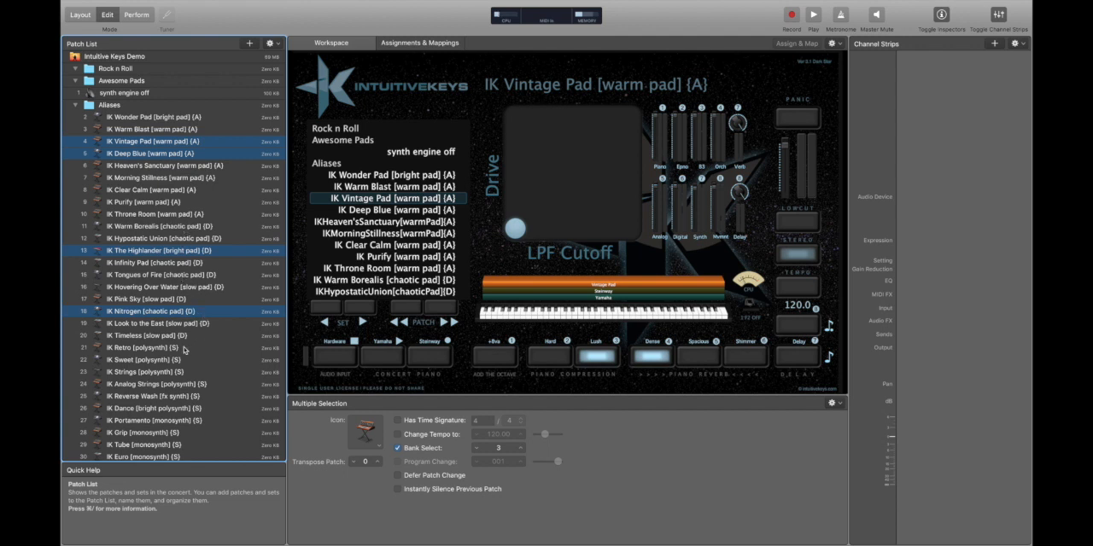
left_click(177, 300, "super")
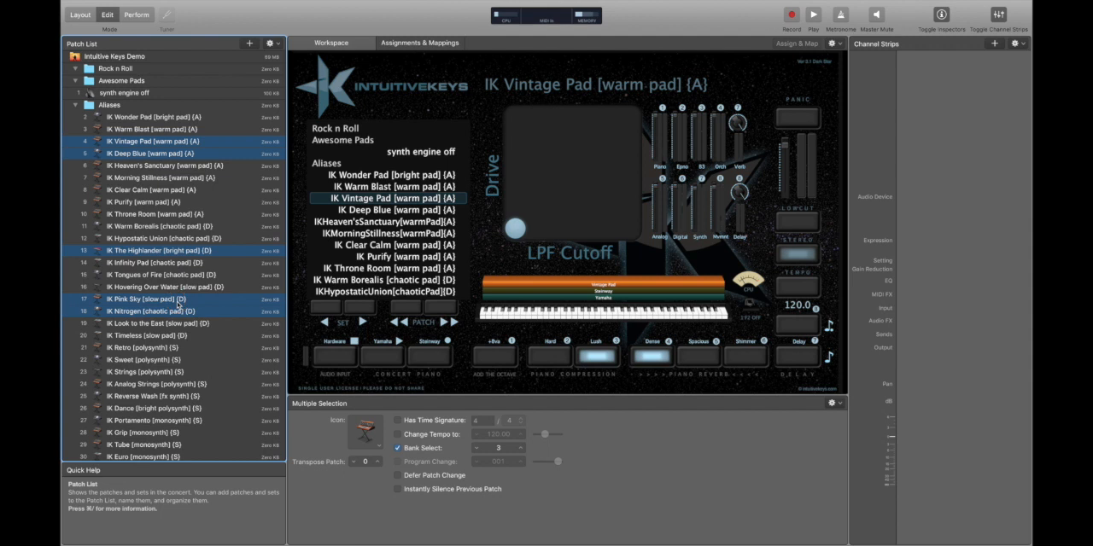
left_click(168, 202, "super")
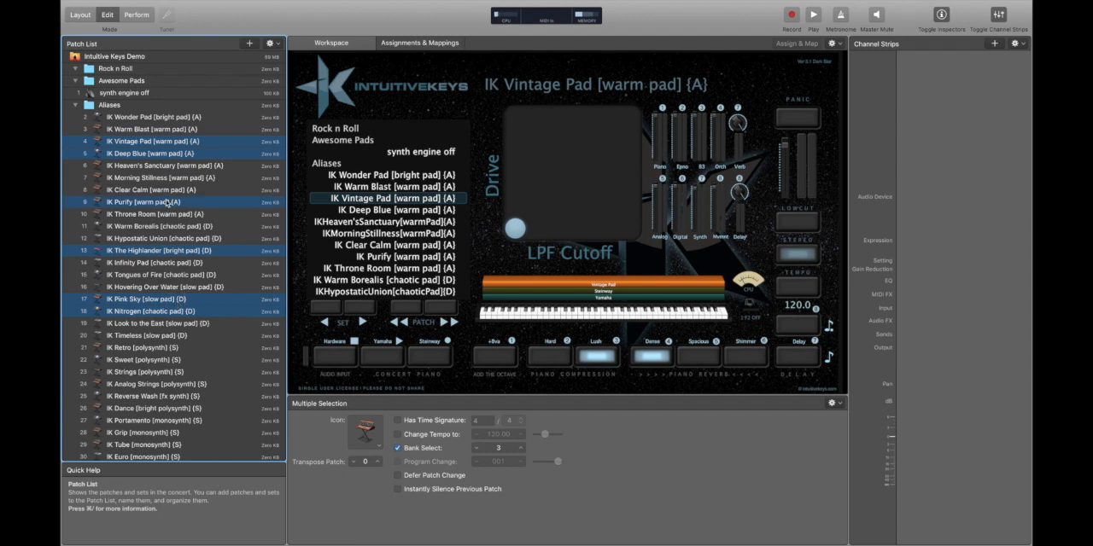
left_click(139, 80)
key("super+v")
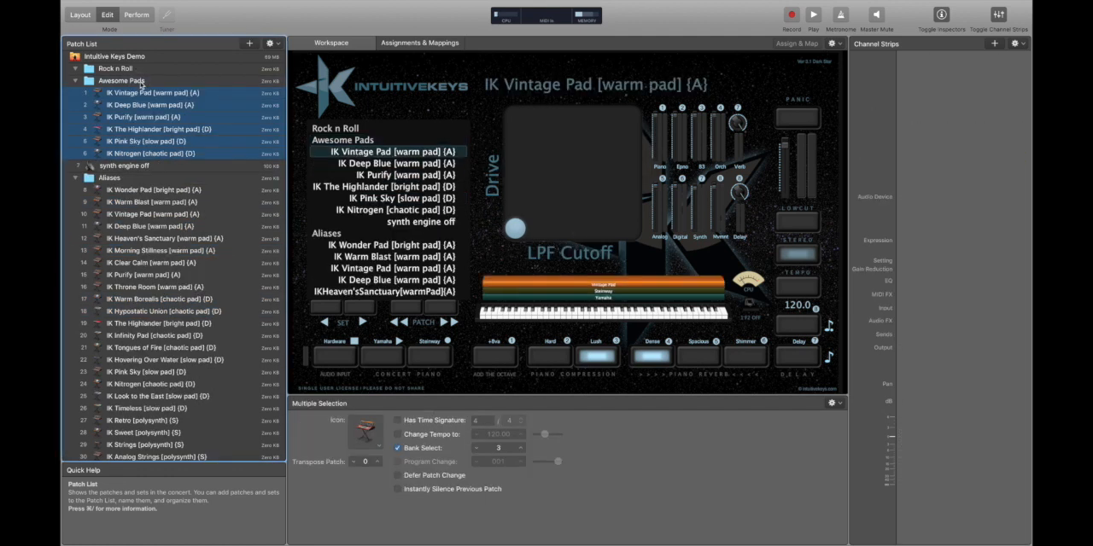
Create a new patch from the Vintage Pad, Deep Blue, Purify and The Highlander aliases in the Awesome Pads set.
left_click(193, 104)
left_click(205, 93)
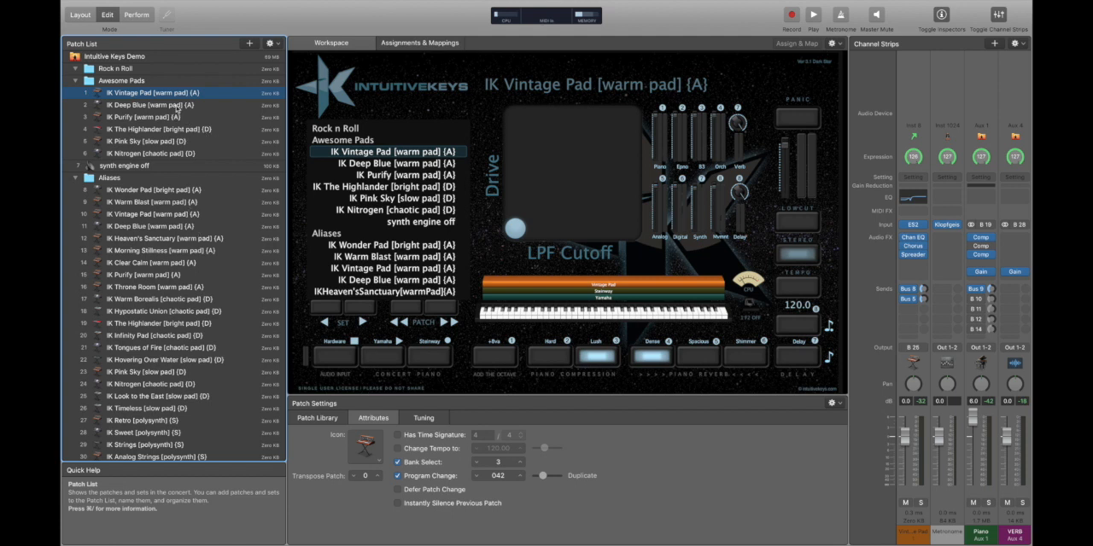
left_click(160, 130, "shift")
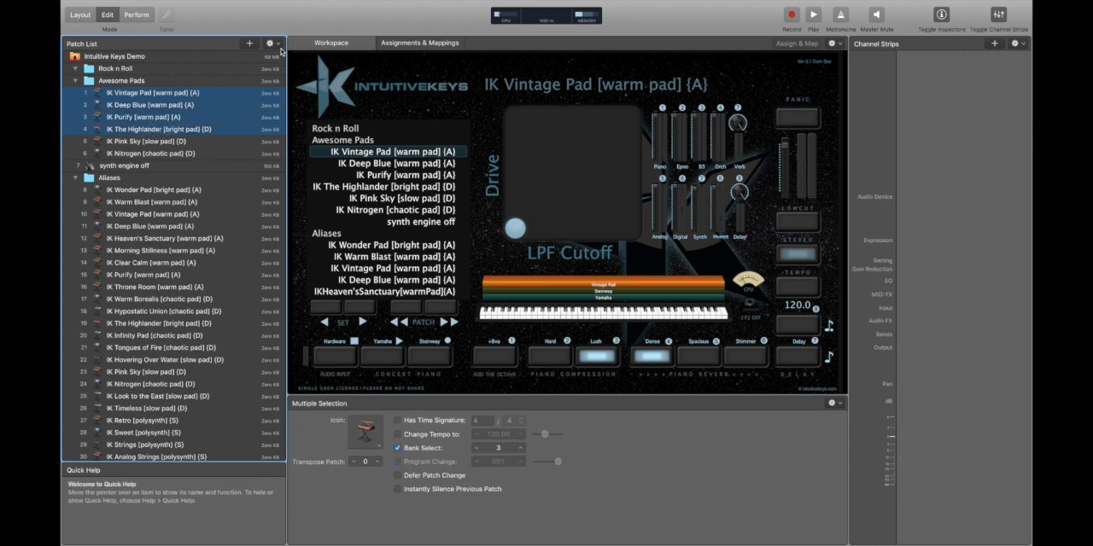
left_click(277, 45)
left_click(307, 68)
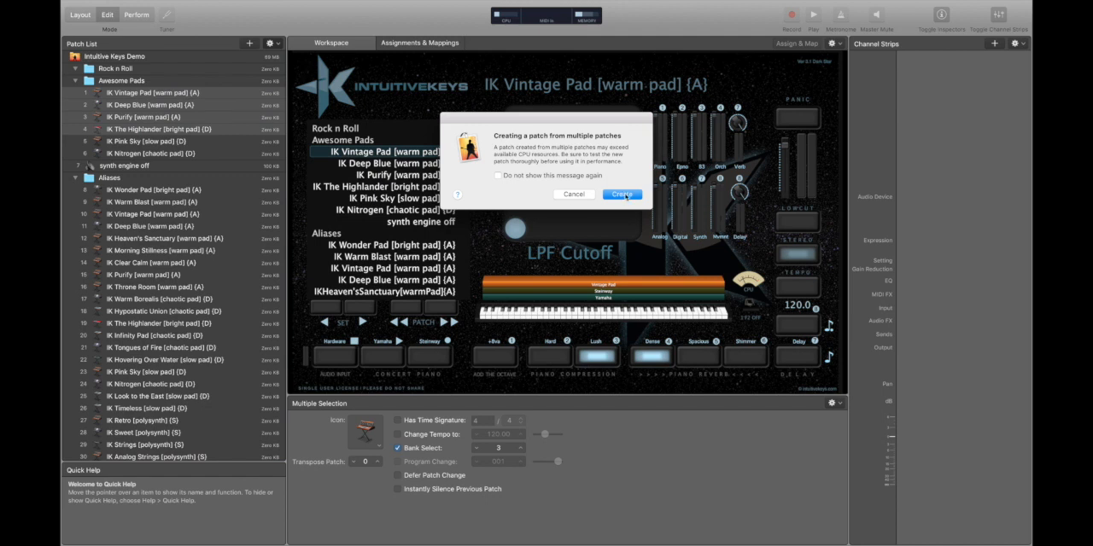
left_click(622, 195)
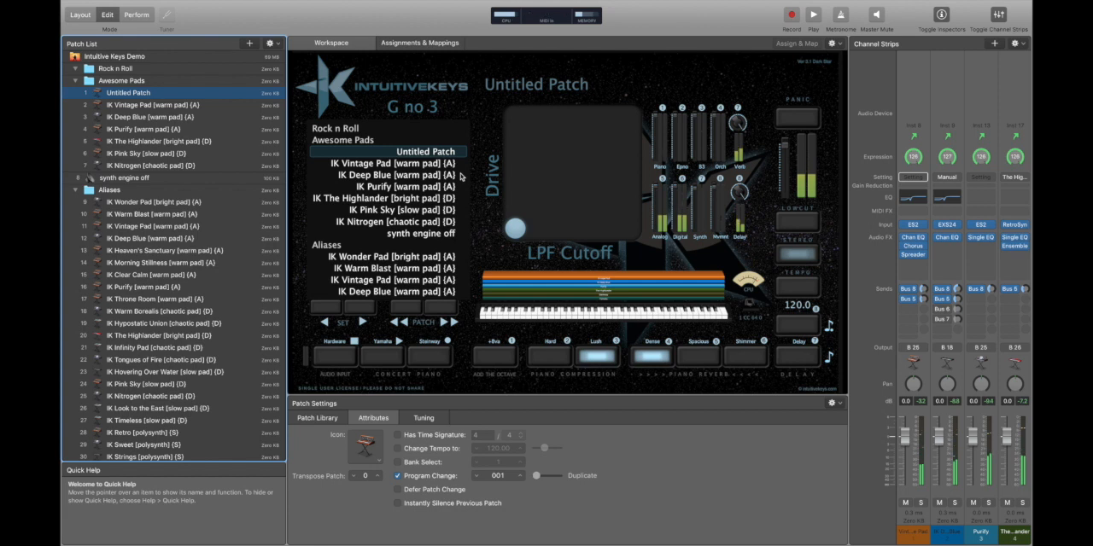
Delete the six individual pad aliases from the Awesome Pads set and load the combined Untitled Patch.
key("Down")
key("Delete")
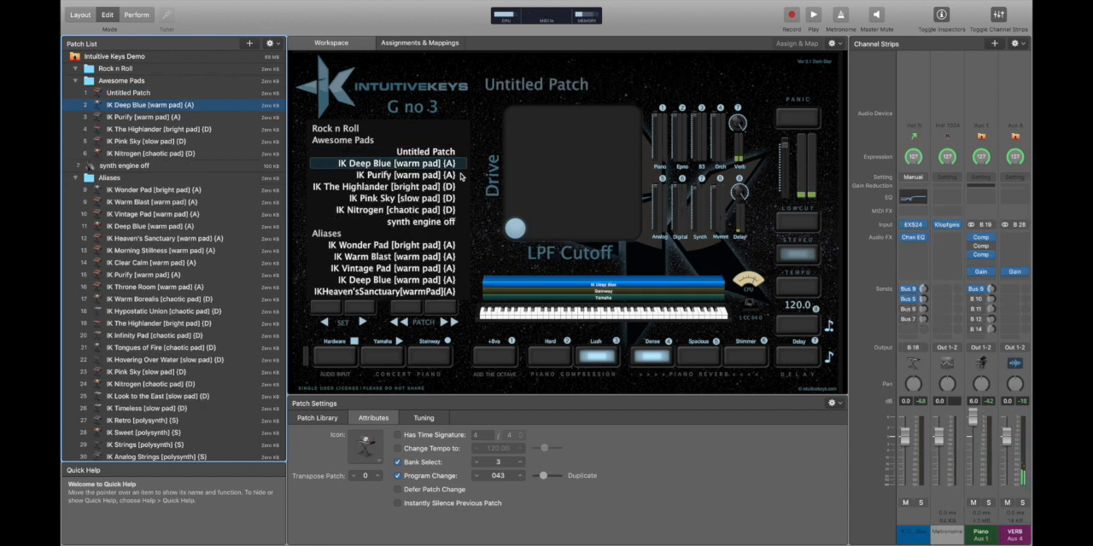
key("Delete")
key("Delete")
key("Delete")
key("Delete")
key("Delete")
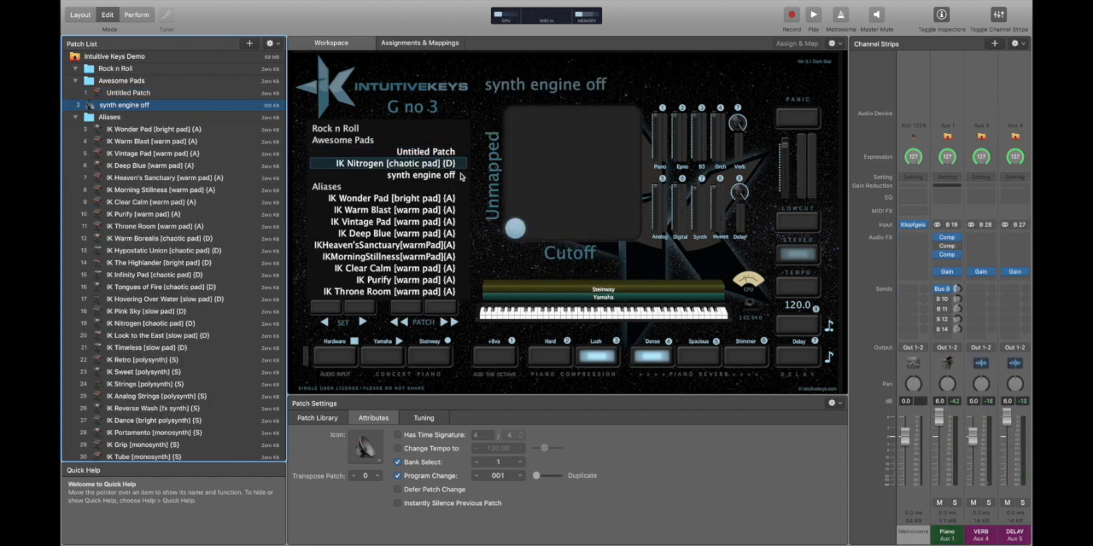
key("Up")
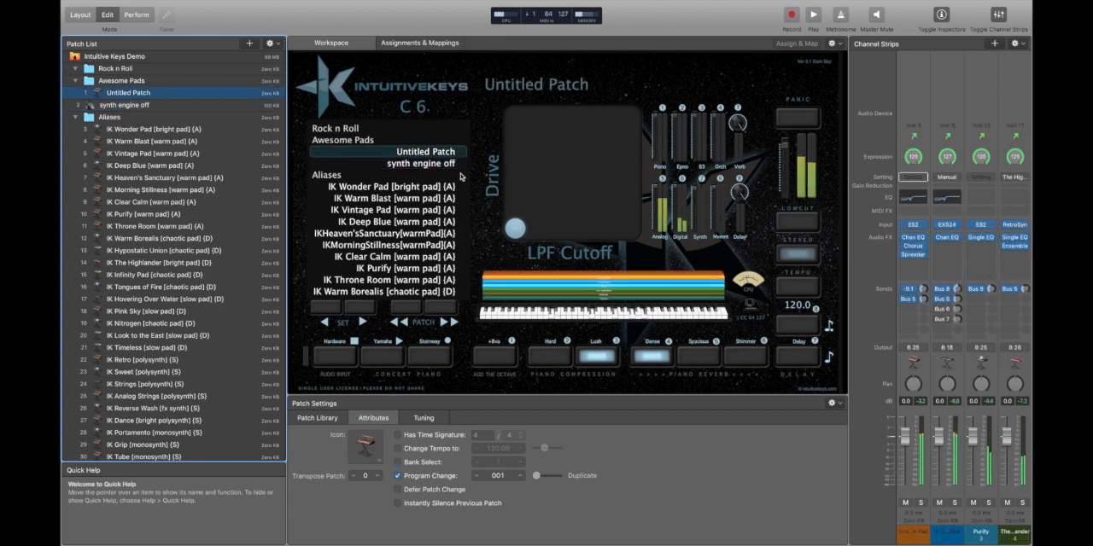
Undo the deletion of the six individual pad aliases in the Awesome Pads set.
key("super+z")
key("super+z")
key("super+z")
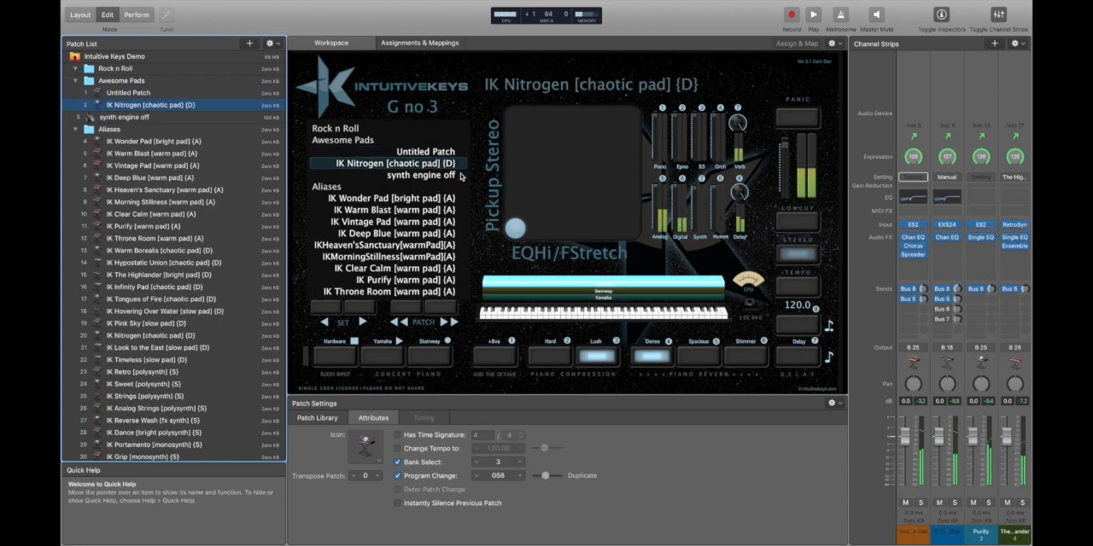
key("super+z")
key("super+z")
key("super+z")
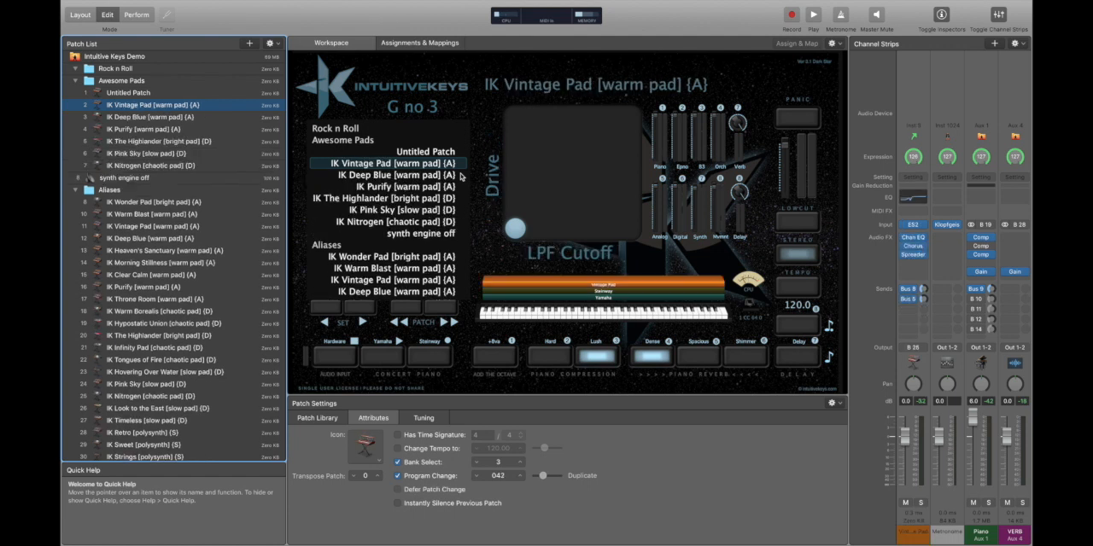
Create another patch from only the Vintage Pad and Purify aliases in the Awesome Pads set.
left_click(219, 94)
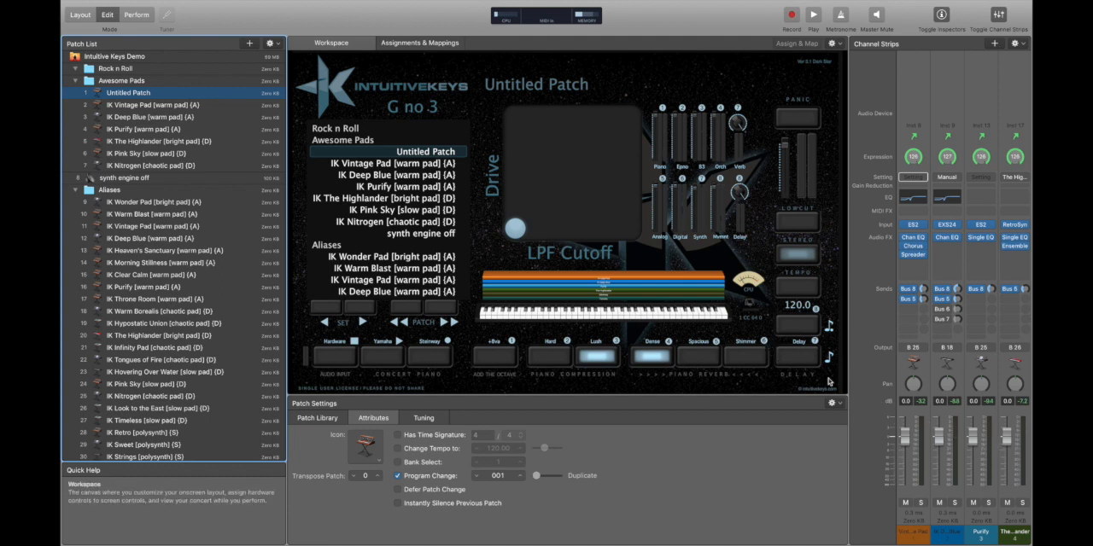
left_click(154, 105)
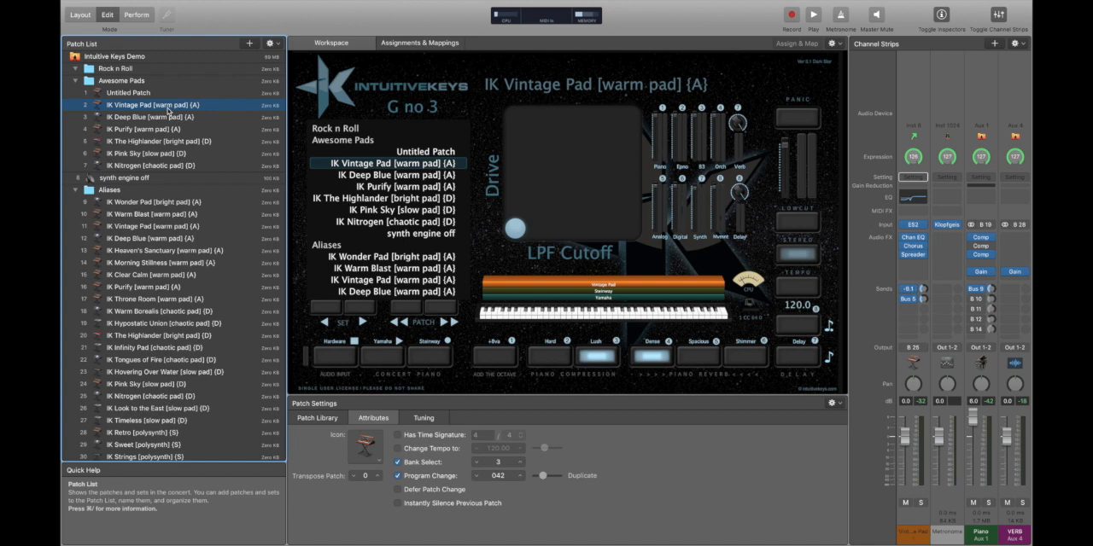
left_click(157, 129, "super")
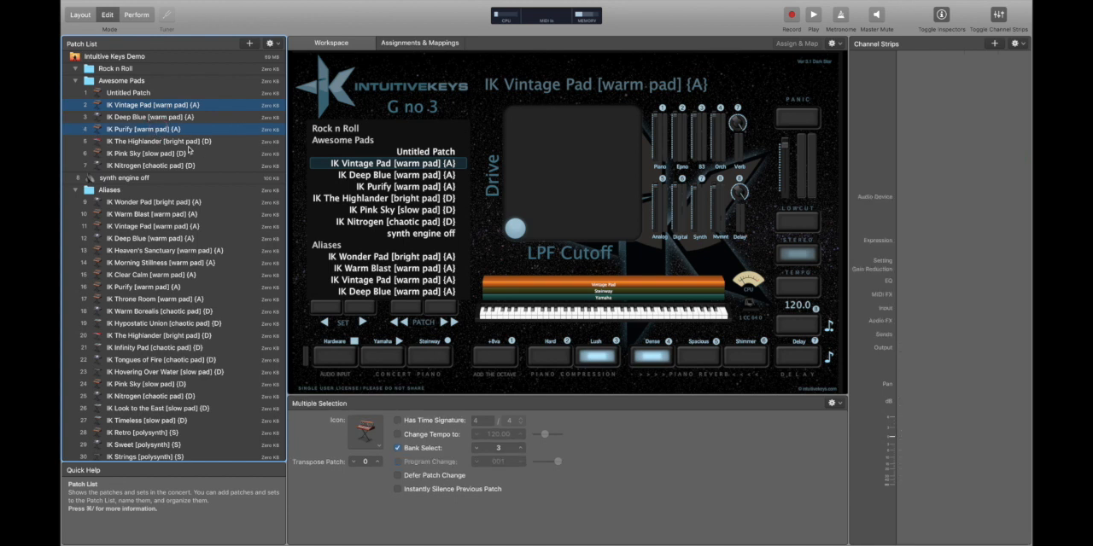
left_click(271, 43)
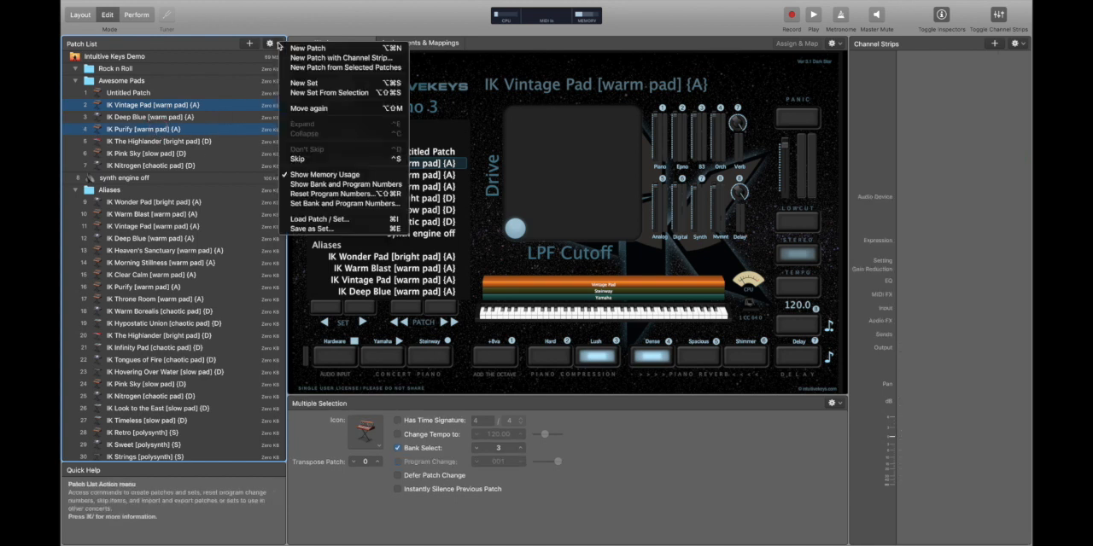
left_click(329, 67)
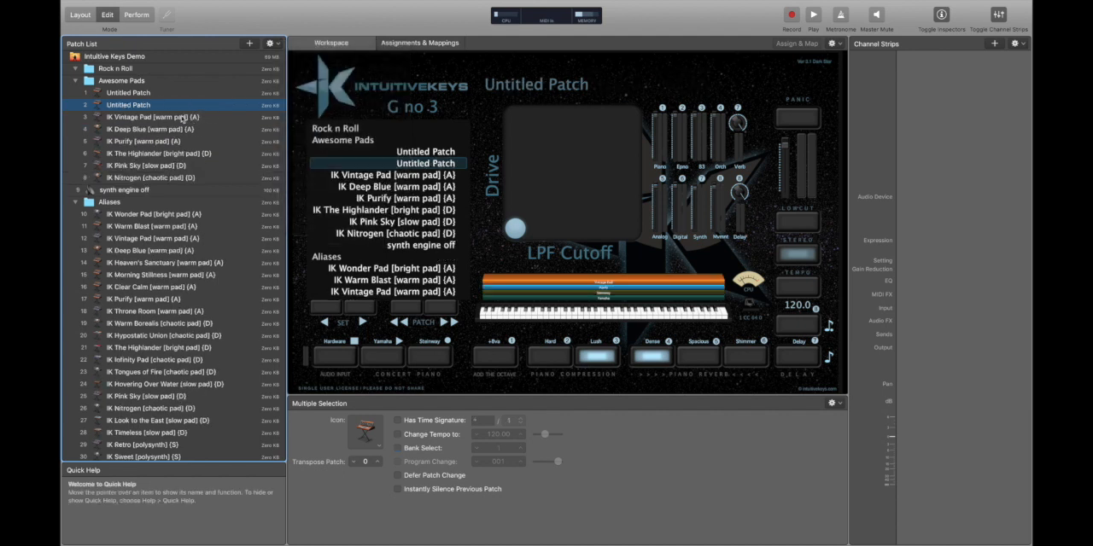
Move the new Vintage Pad and Purify patch to the start of the Awesome Pads set and rename it Intro.
left_click(143, 91)
double_click(143, 92)
type("t")
key("Return")
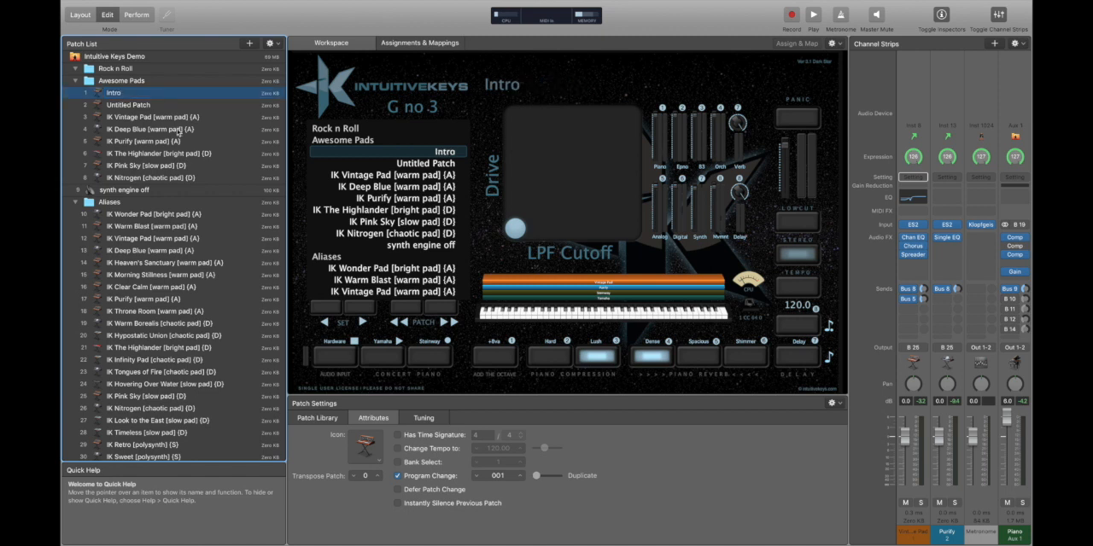
Create a new patch from the Vintage Pad, Deep Blue and Purify aliases in the Awesome Pads set.
left_click(178, 129)
left_click(166, 117, "shift")
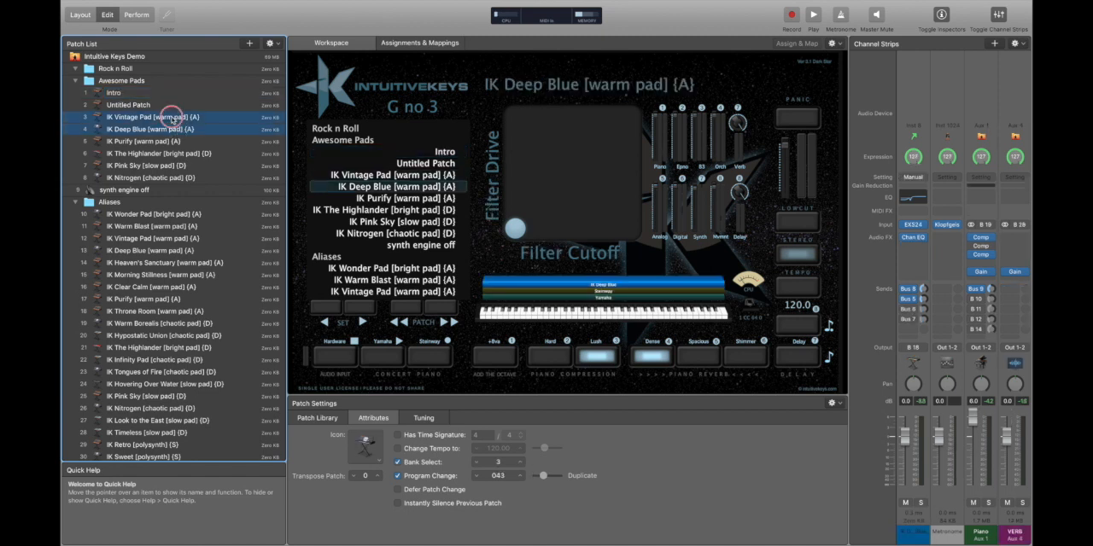
left_click(160, 142, "shift")
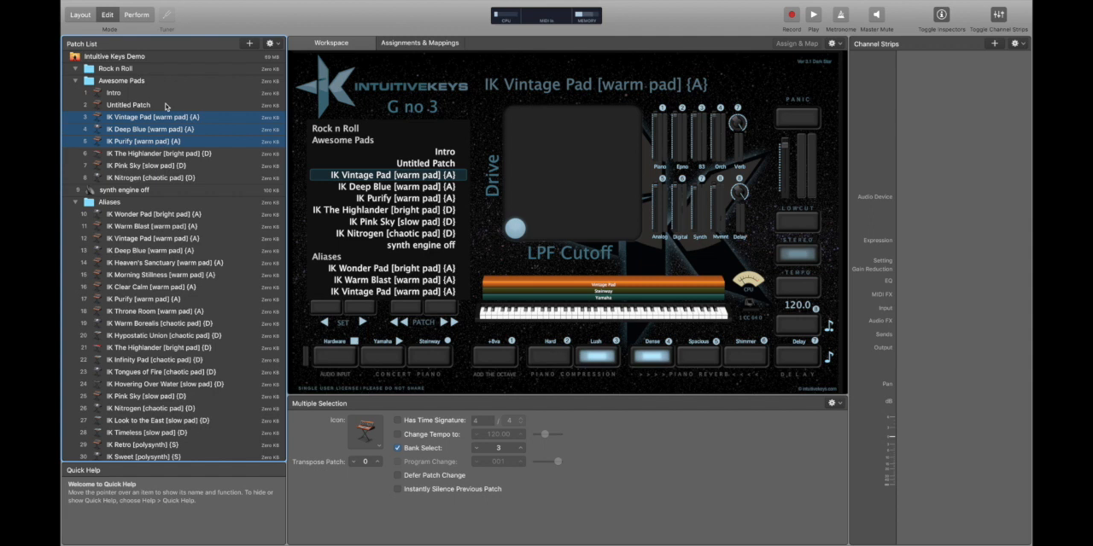
left_click(270, 43)
left_click(302, 68)
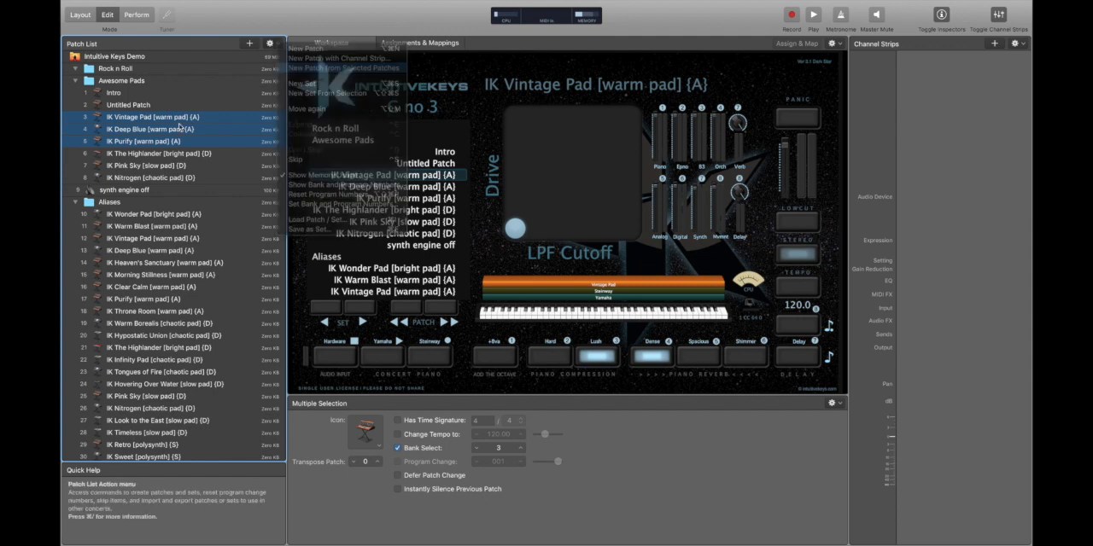
Move the new three-pad patch directly below Intro and rename it Vs1.
left_click(134, 105)
left_click(134, 105)
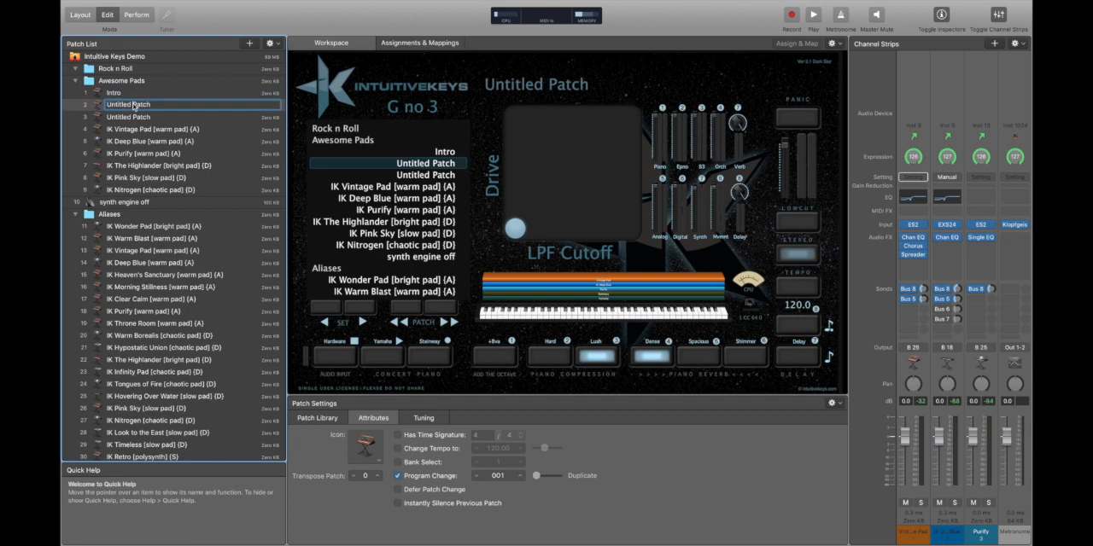
key("super+a")
type("V")
key("Return")
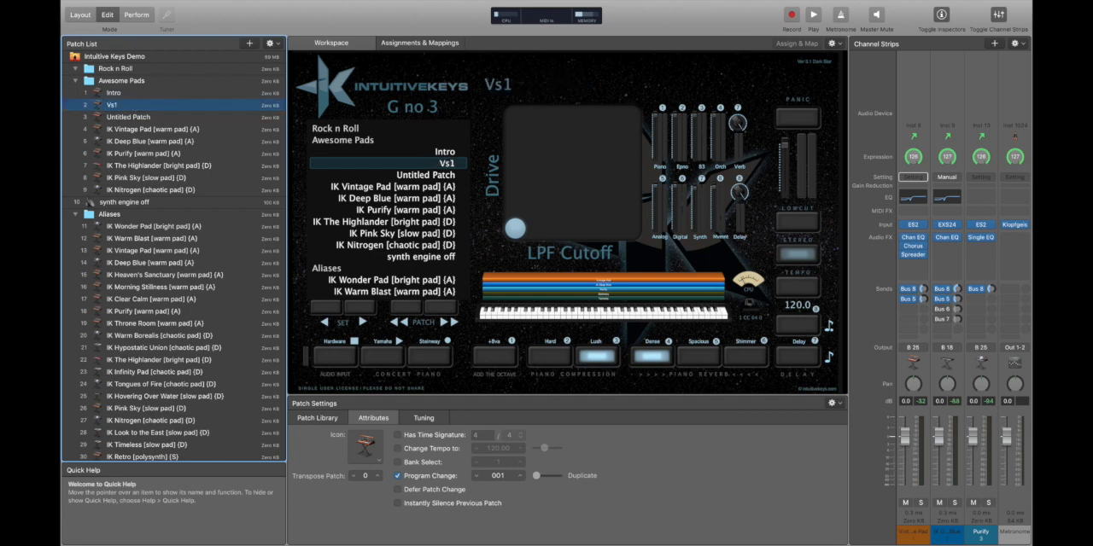
Load Intro and Vs1 in turn to compare them, and rename the remaining untitled four-pad patch as Ch1.
key("Up")
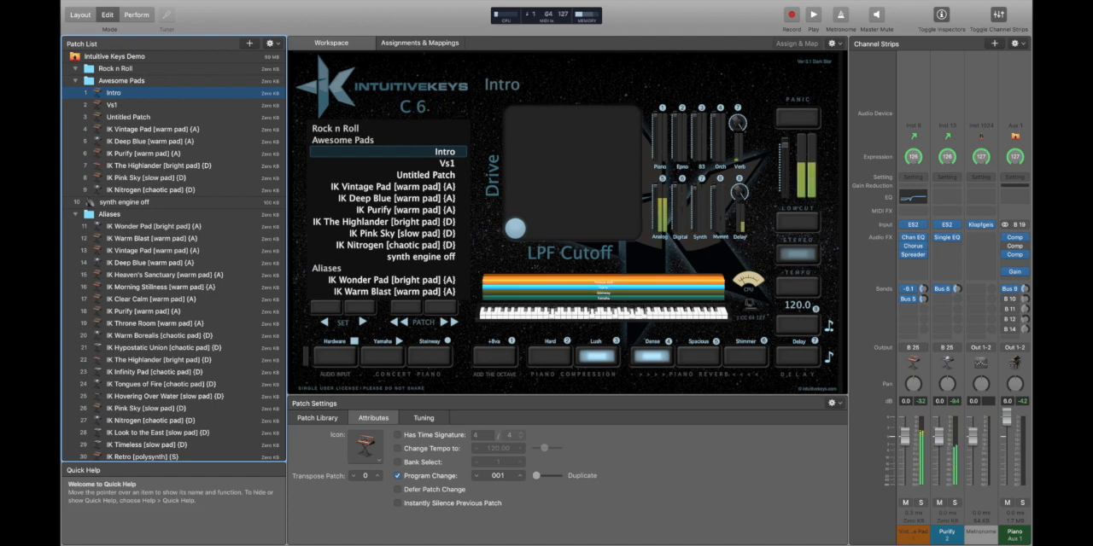
key("Down")
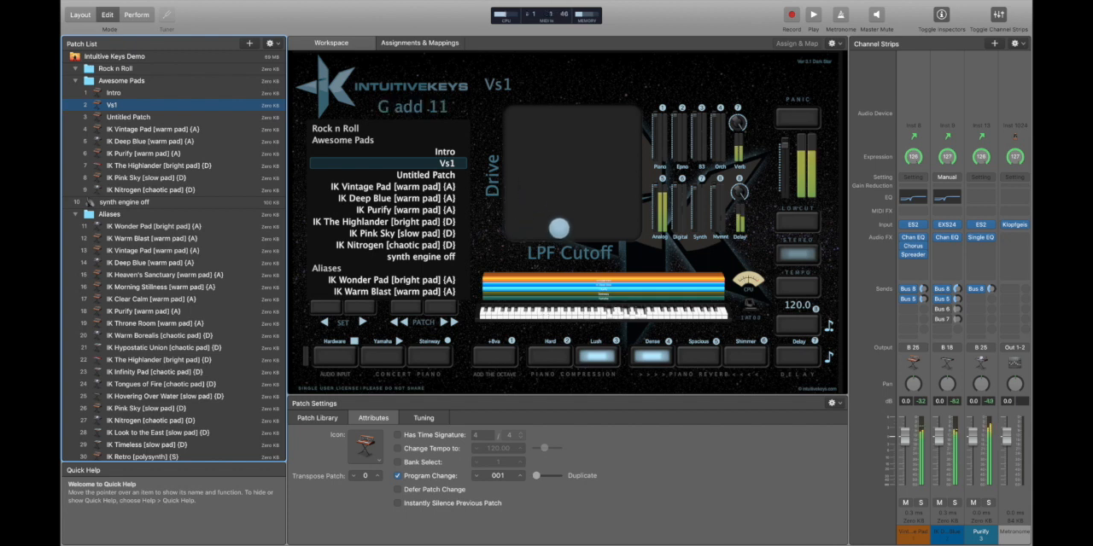
left_click(156, 118)
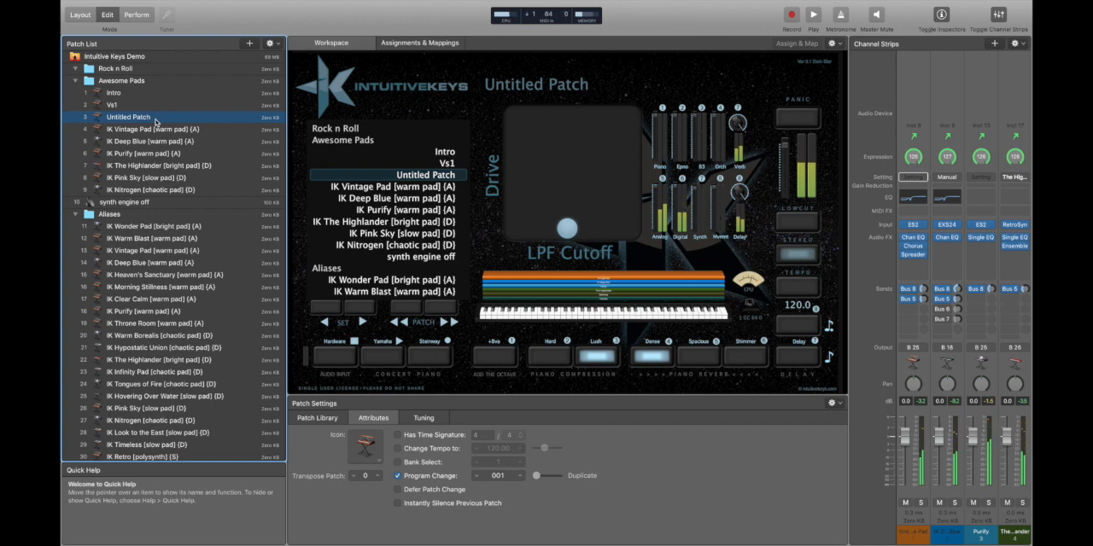
double_click(156, 119)
type("Chi")
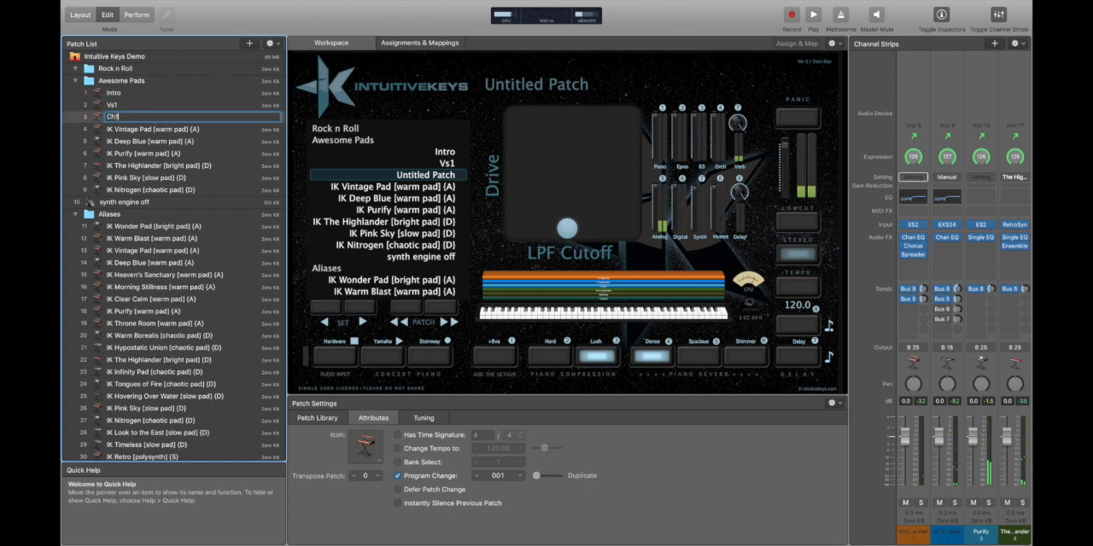
key("Return")
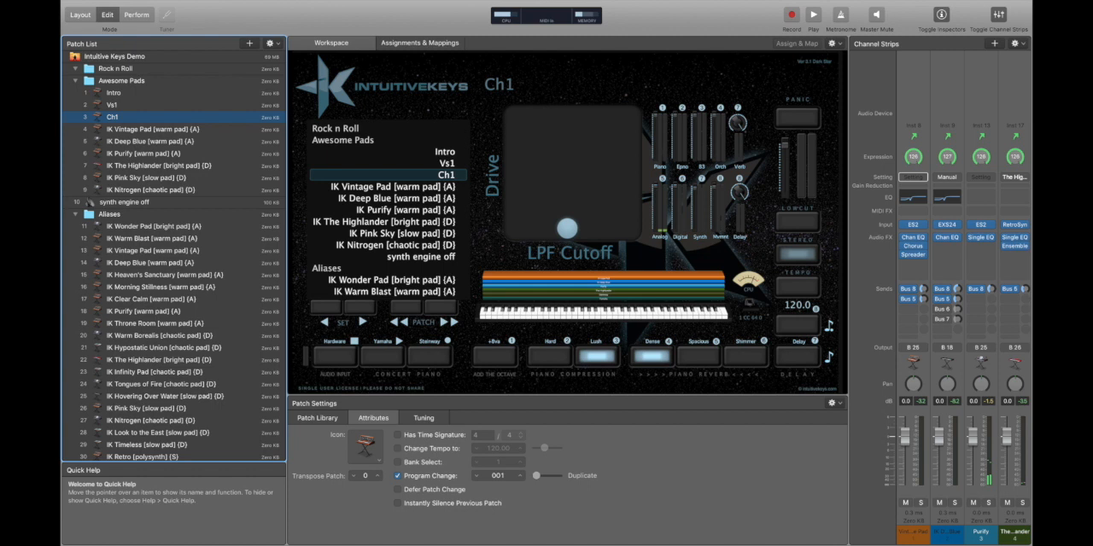
Duplicate the Vs1 and Ch1 patches directly below Ch1 and rename the copied Vs1 as Vs2.
left_click(129, 105, "shift")
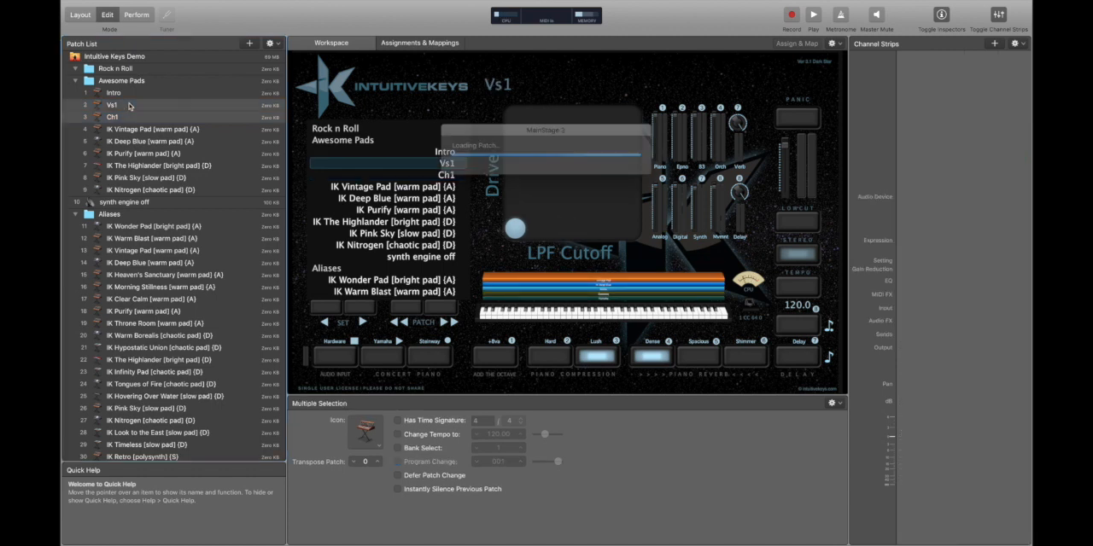
key("super+v")
left_click(122, 132)
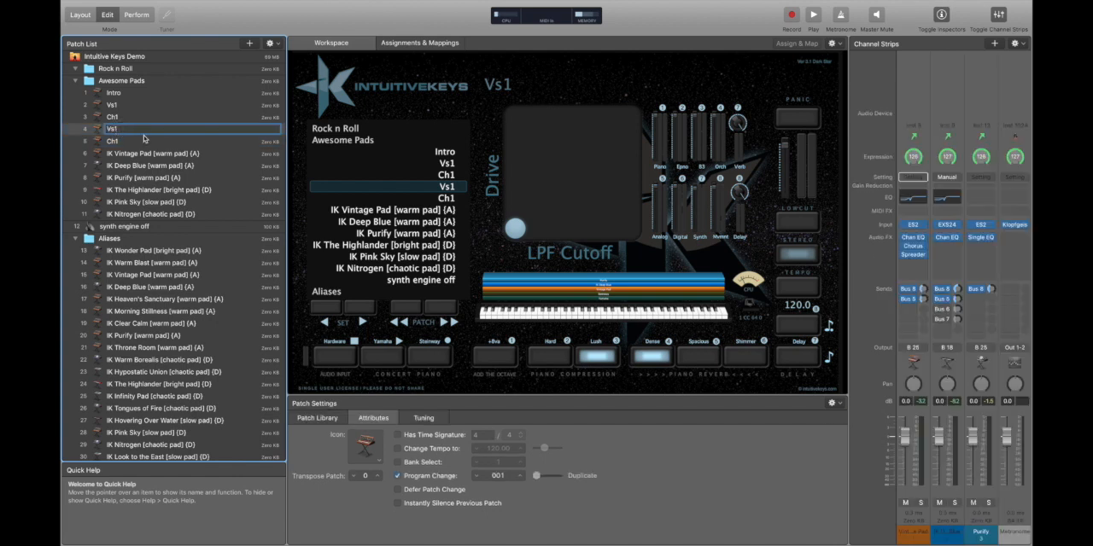
key("BackSpace")
type("2")
key("Return")
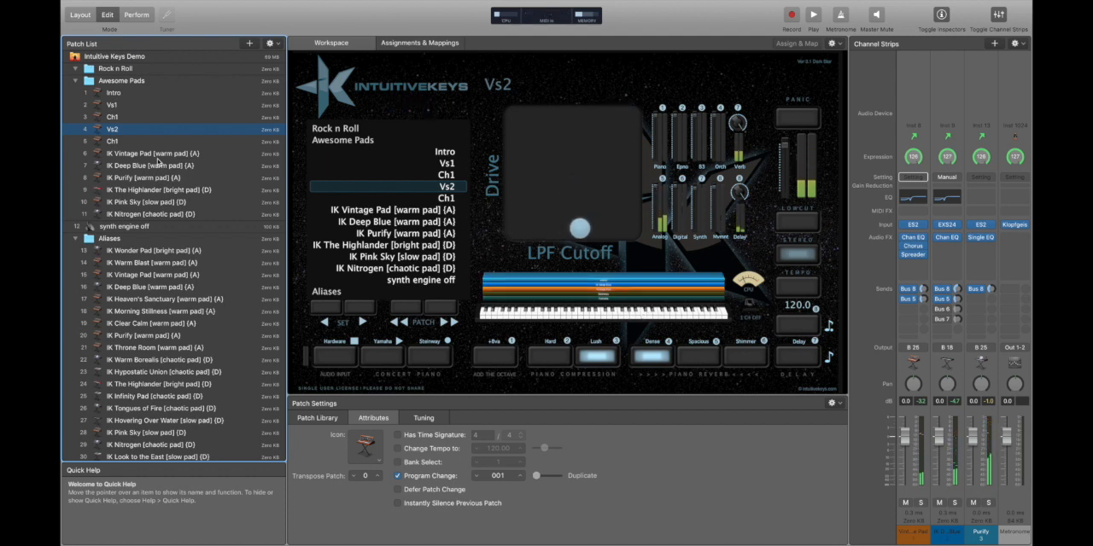
Save the concert and create a new patch from the Ch1 below Vs2 and the IK Nitrogen chaotic pad.
key("super+s")
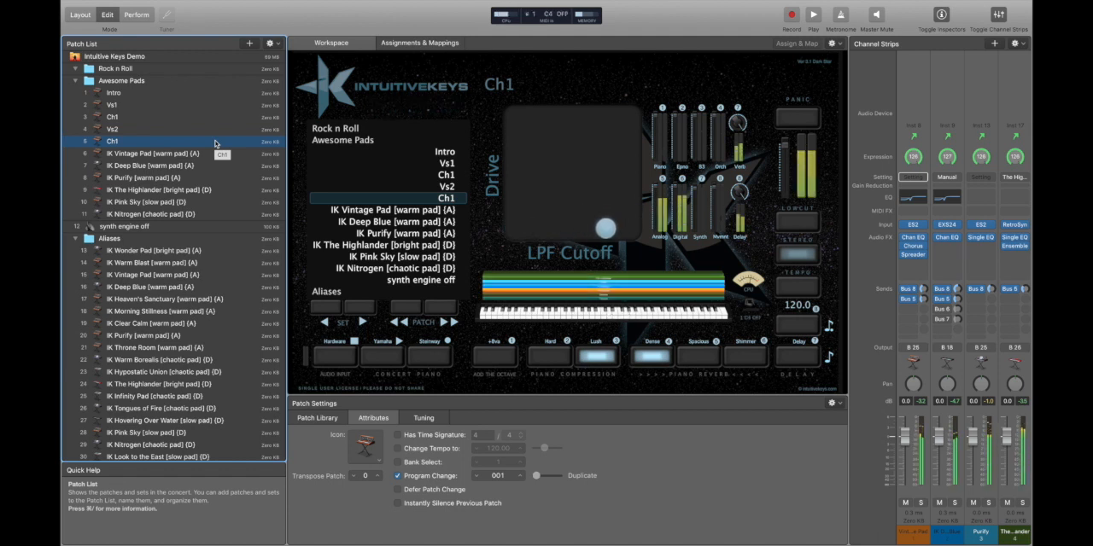
key("super+s")
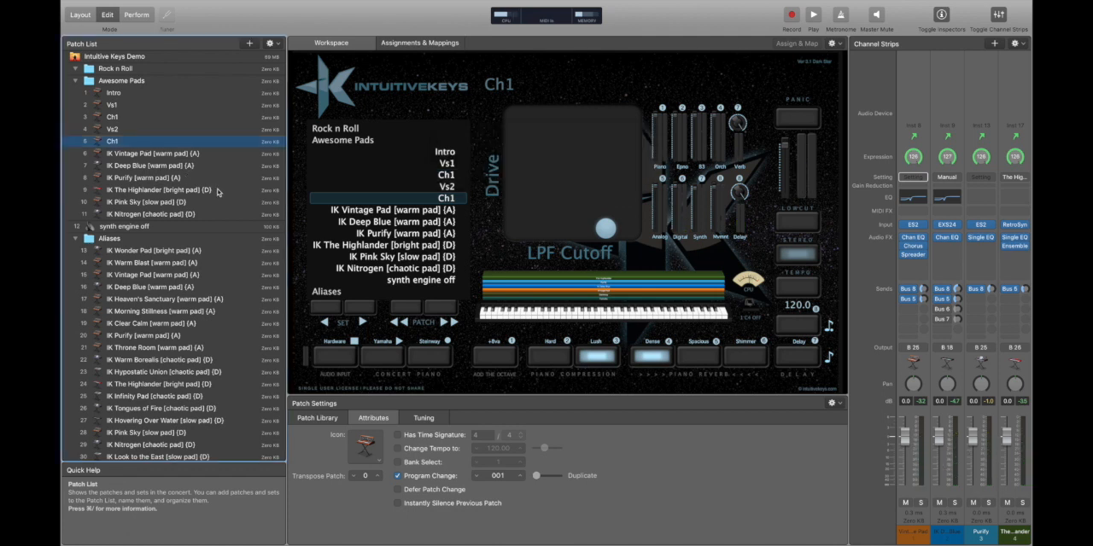
left_click(168, 214, "super")
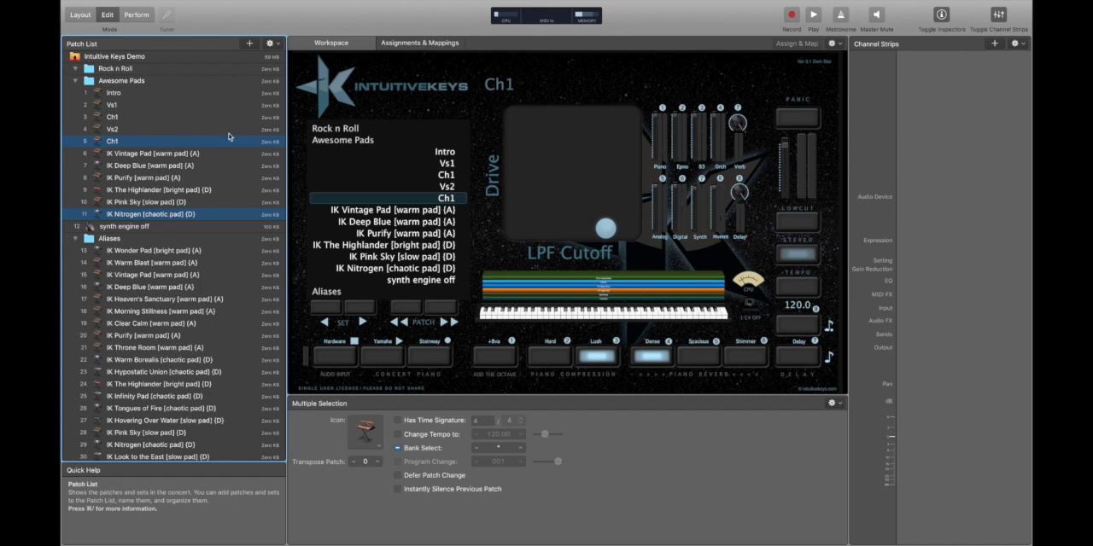
left_click(270, 42)
left_click(304, 67)
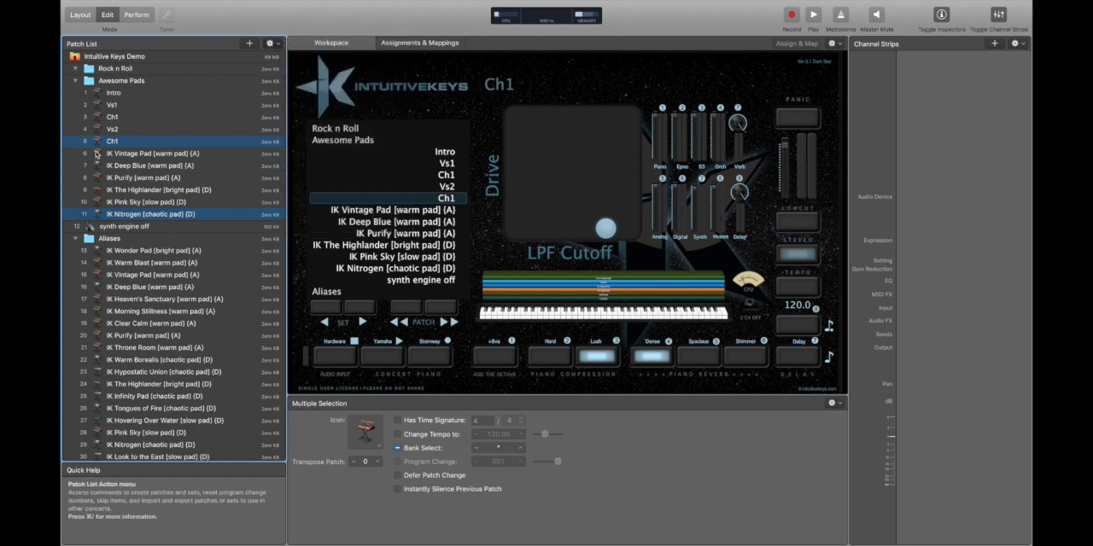
Rename the new patch BRIDGE, placing it directly below the second Ch1, and save the concert.
double_click(124, 143)
type("BRIDGE")
key("Return")
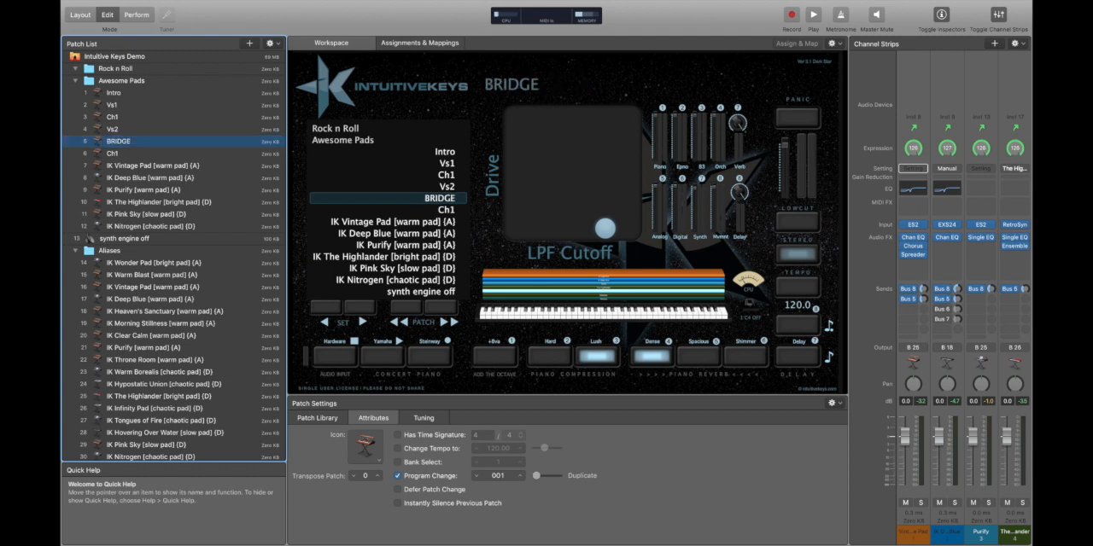
left_click_drag(132, 144, 132, 159)
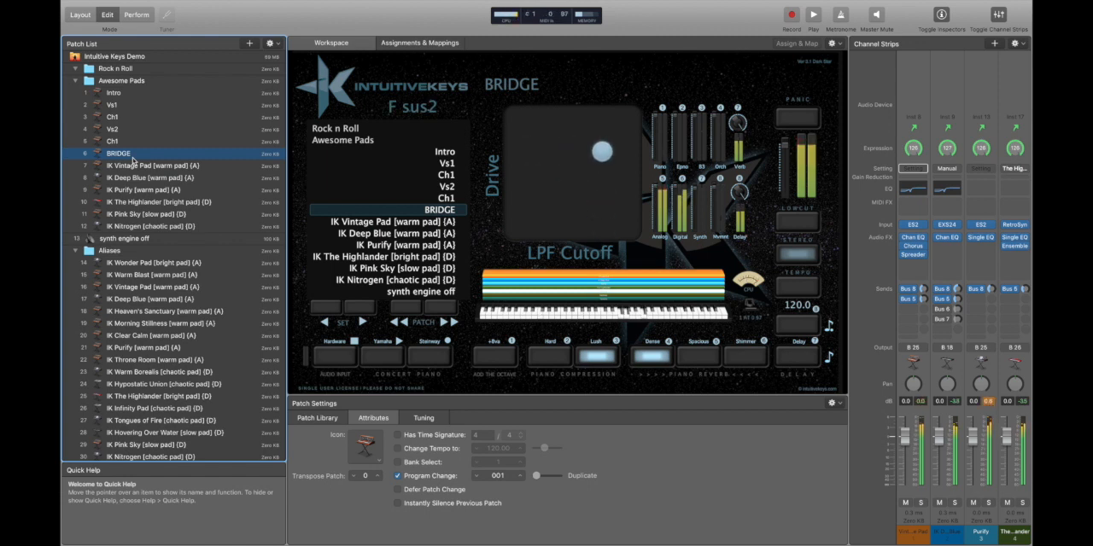
key("super+s")
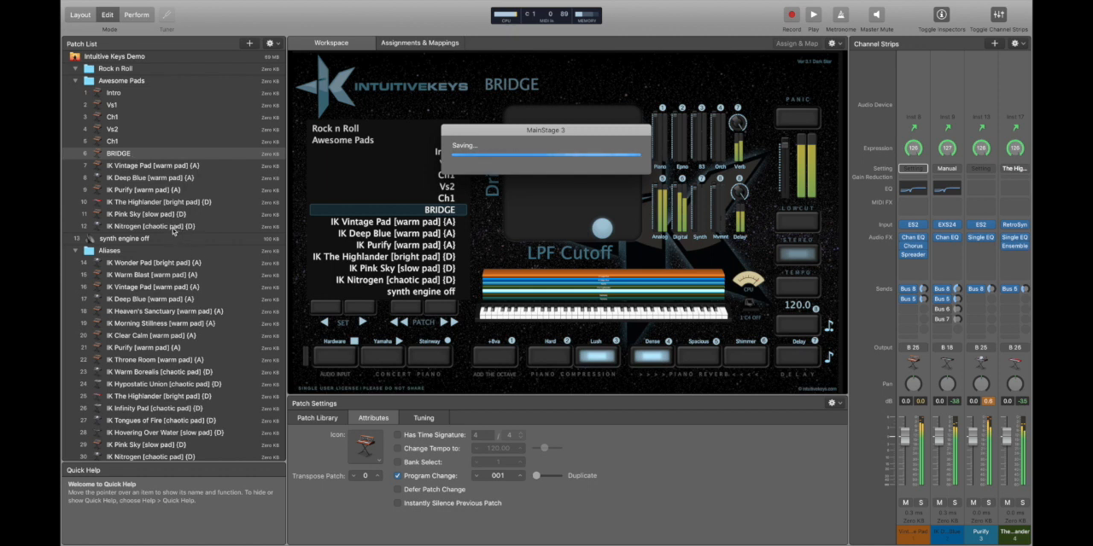
Rename the Ch1 patch between Vs2 and BRIDGE as Ch2.
left_click(122, 141)
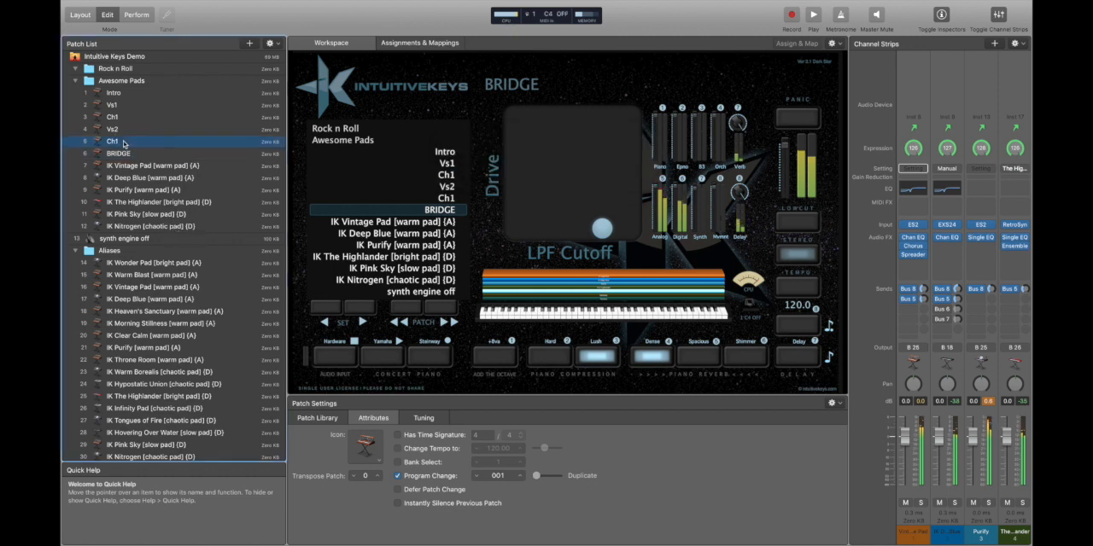
left_click(122, 142)
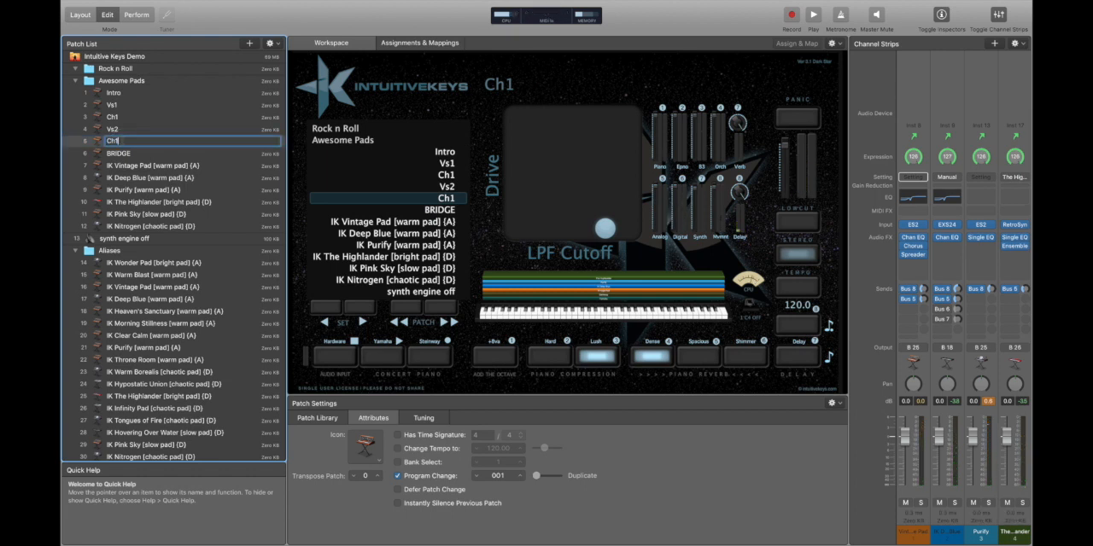
key("Return")
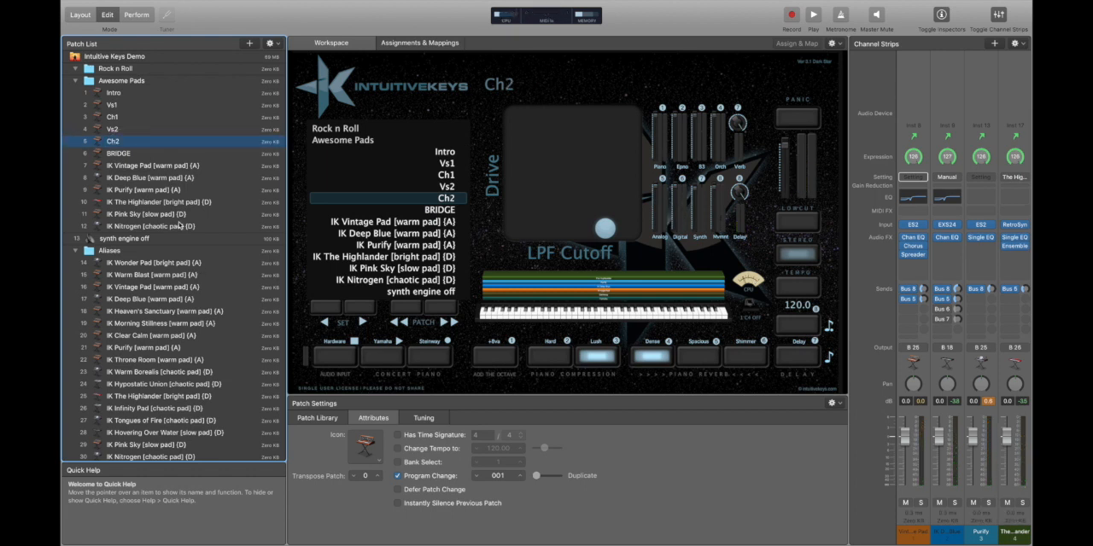
Create a new patch from Ch2 and the IK Pink Sky slow pad in the Awesome Pads set.
left_click(146, 214, "super")
left_click(270, 42)
left_click(291, 70)
Move the new Ch2 and Pink Sky combination directly below BRIDGE and rename it Ch3.
left_click_drag(128, 142, 126, 169)
double_click(126, 169)
type("CH3")
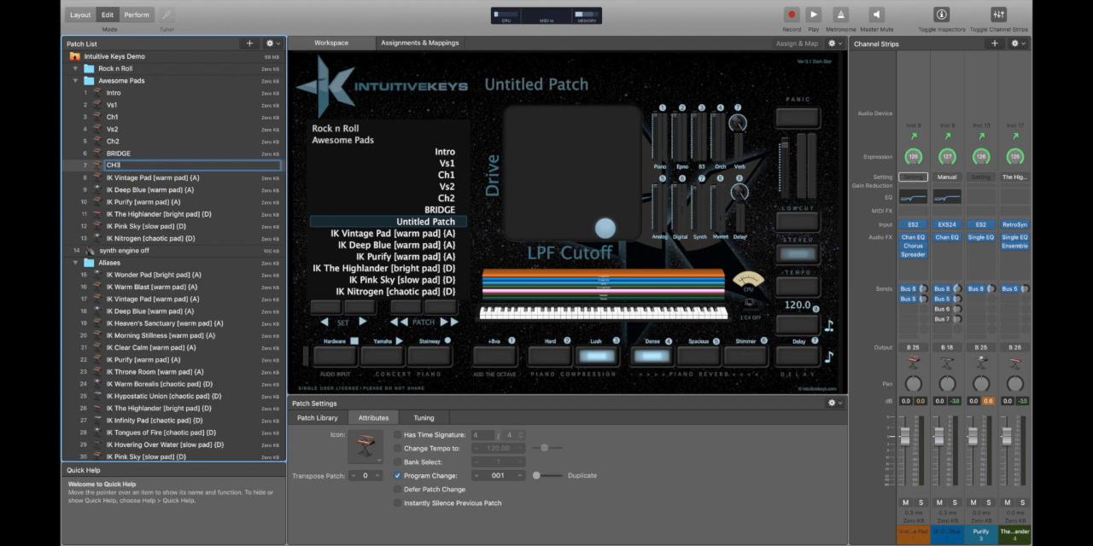
key("Return")
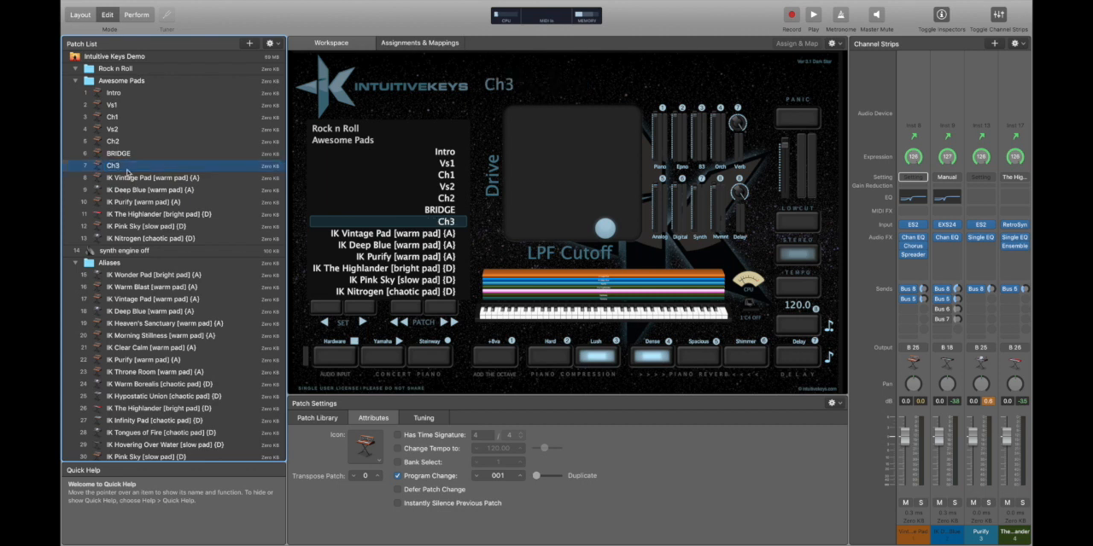
Create a new patch from the IK Pink Sky and IK Nitrogen aliases in the Awesome Pads set.
left_click(169, 178)
left_click(147, 105)
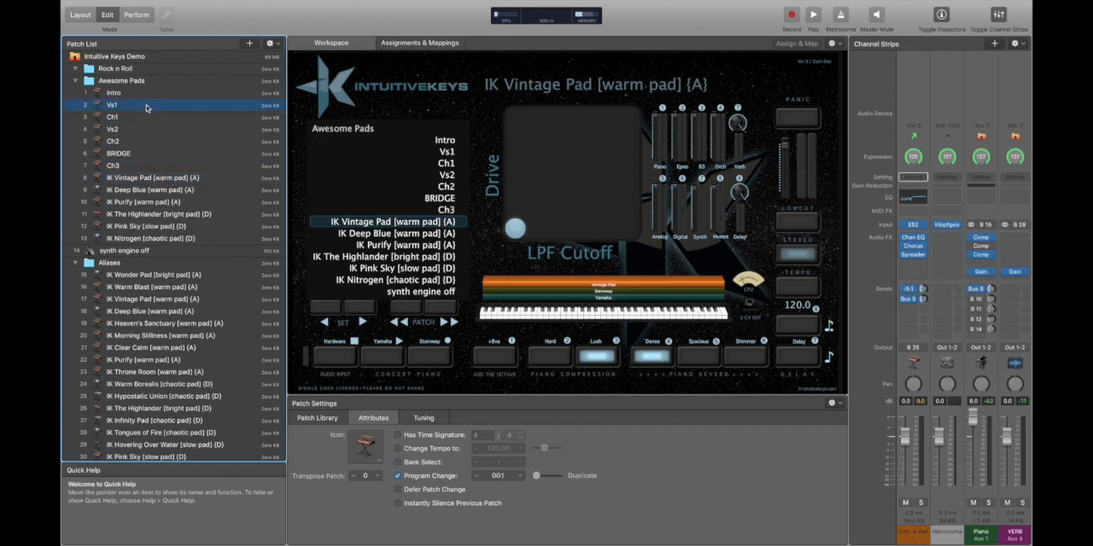
left_click(184, 240)
left_click(170, 227, "shift")
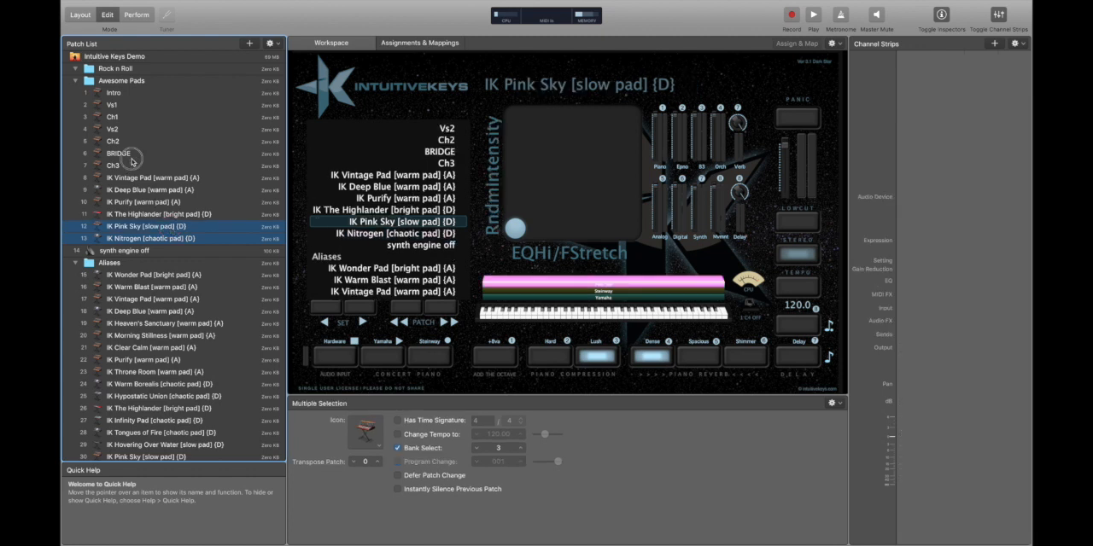
left_click(130, 154)
left_click(175, 227)
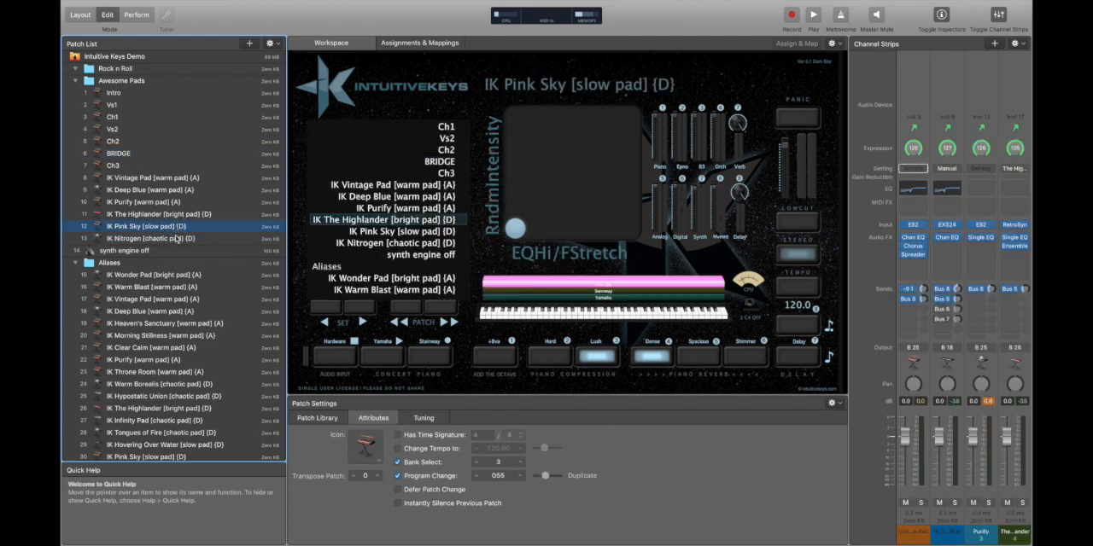
left_click(175, 239, "shift")
left_click(275, 43)
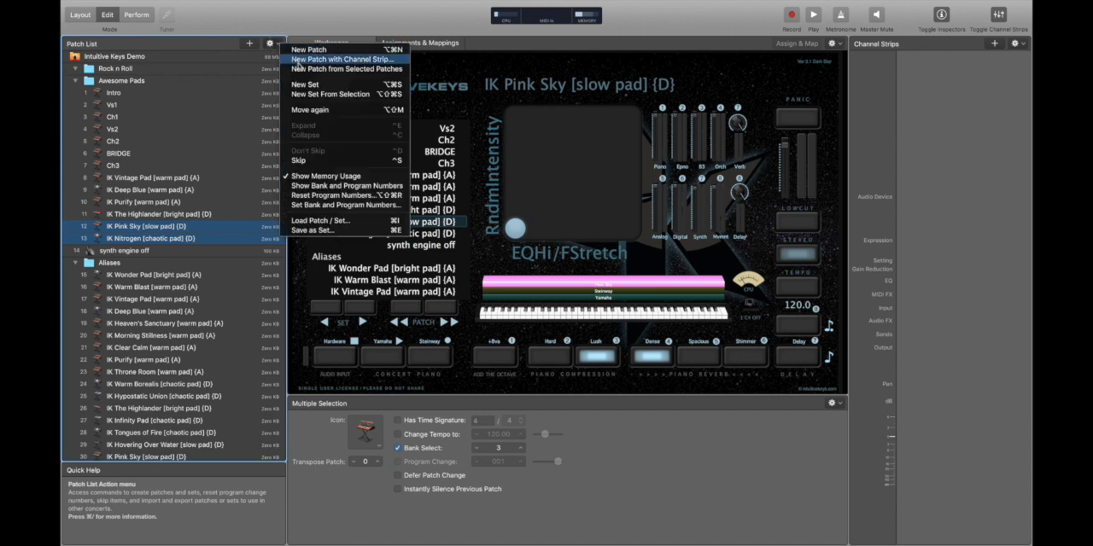
left_click(341, 69)
Move the new Pink Sky and Nitrogen patch directly below Ch3 and rename it Outro.
left_click_drag(163, 226, 175, 173)
double_click(128, 178)
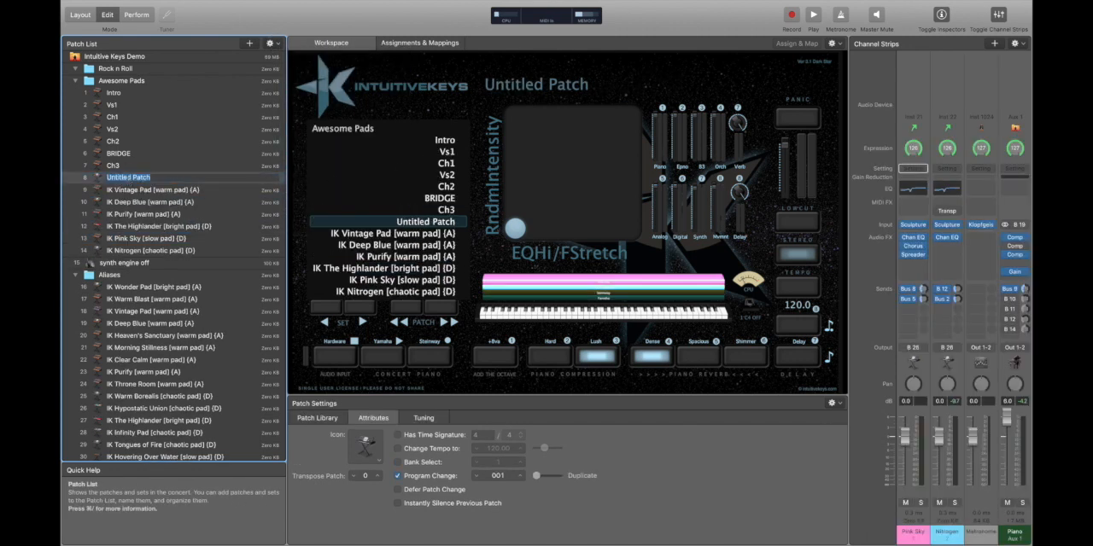
type("C")
key("Return")
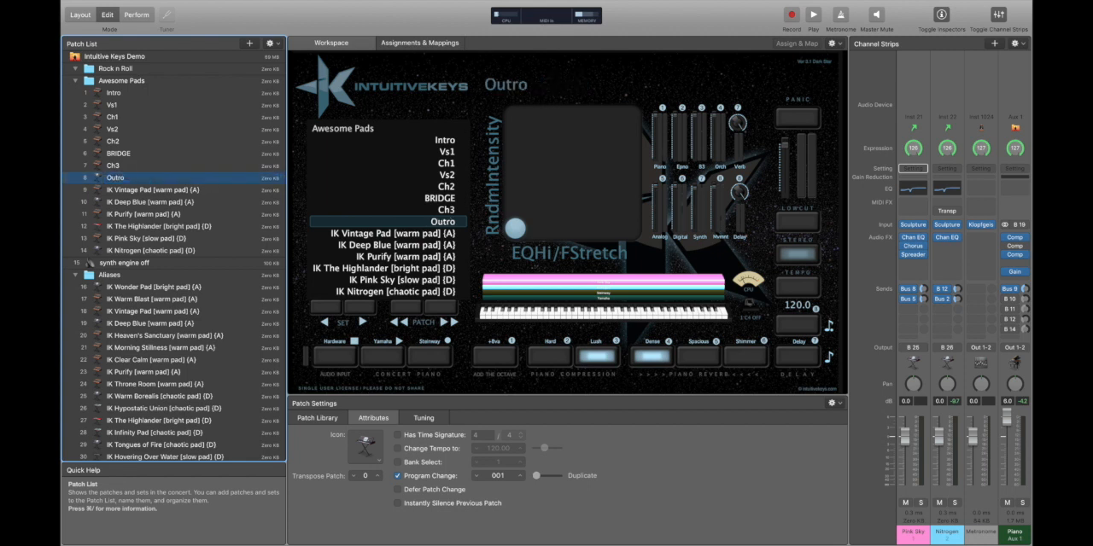
Duplicate Ch3, rename the copy above Outro as Ch4, and save the concert.
left_click(144, 165)
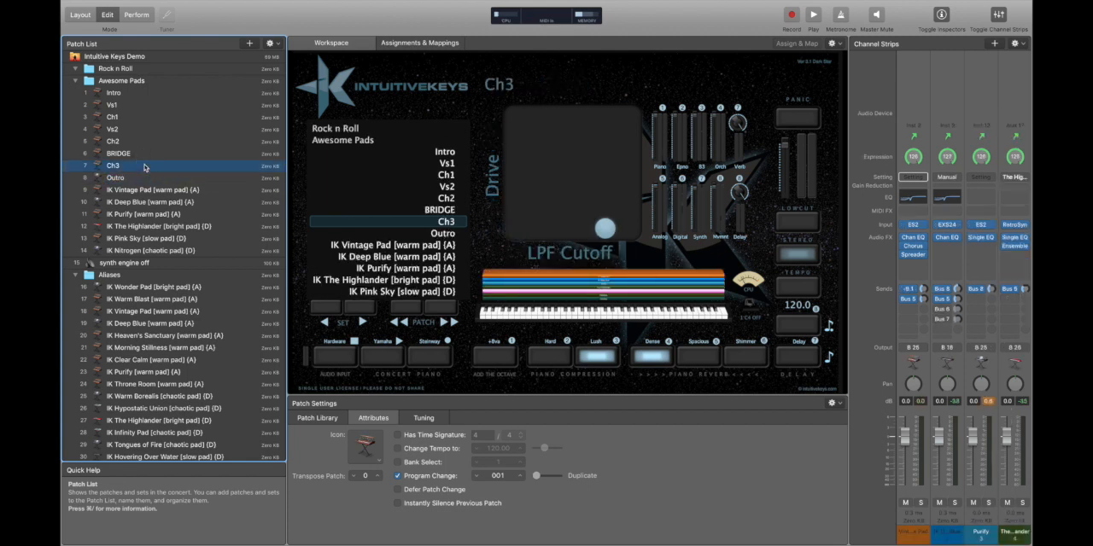
key("super+d")
double_click(126, 177)
key("Return")
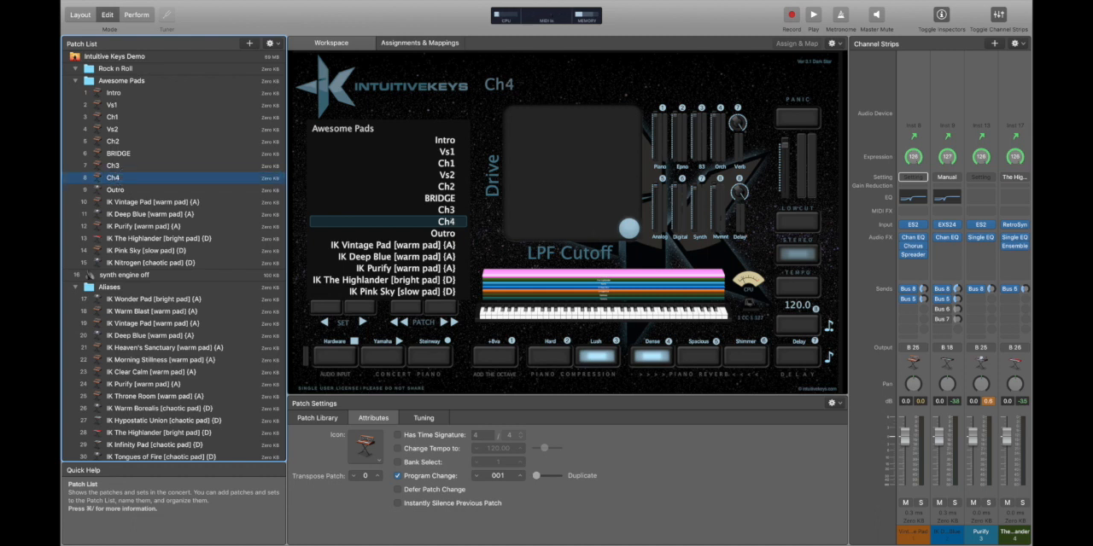
key("super+s")
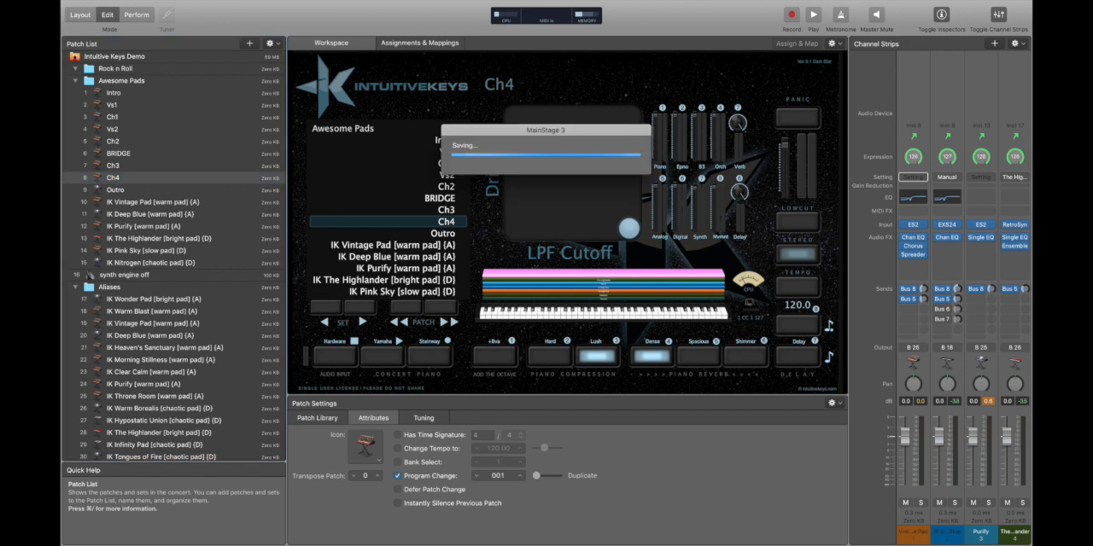
Delete the six single-pad aliases from IK Vintage Pad to IK Nitrogen in the Awesome Pads set.
left_click(150, 202)
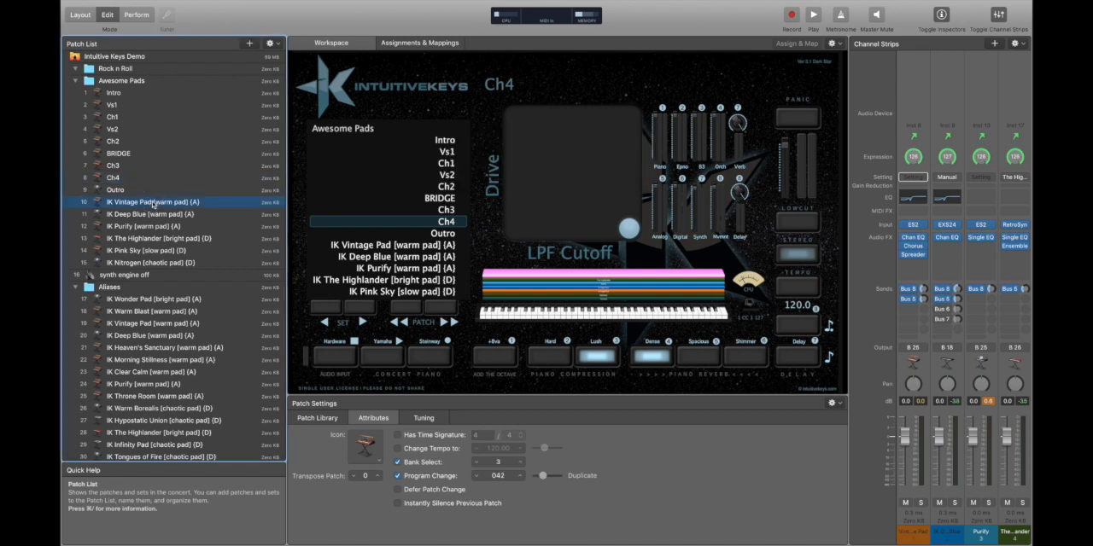
left_click(159, 263, "shift")
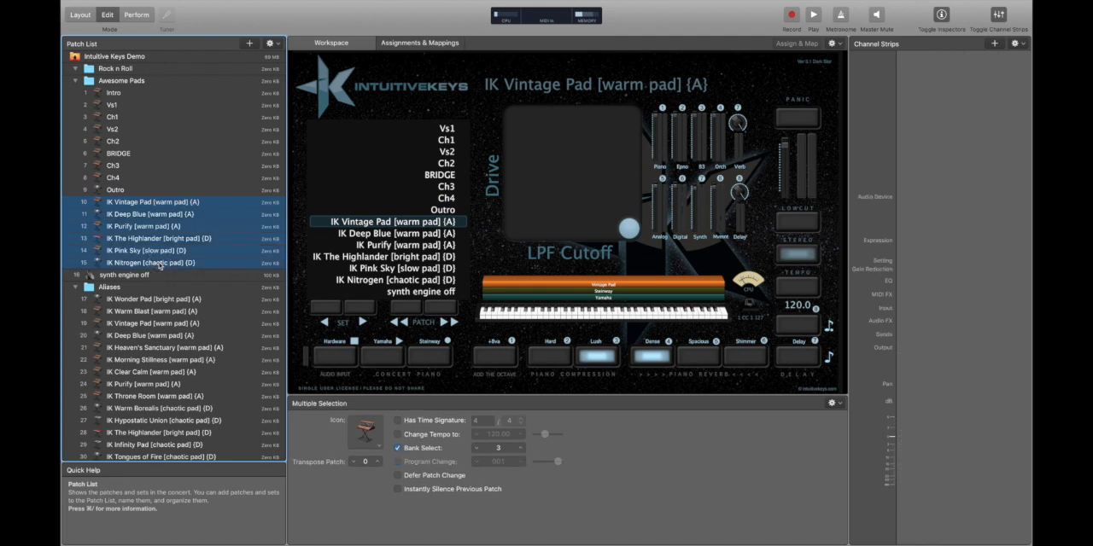
key("Delete")
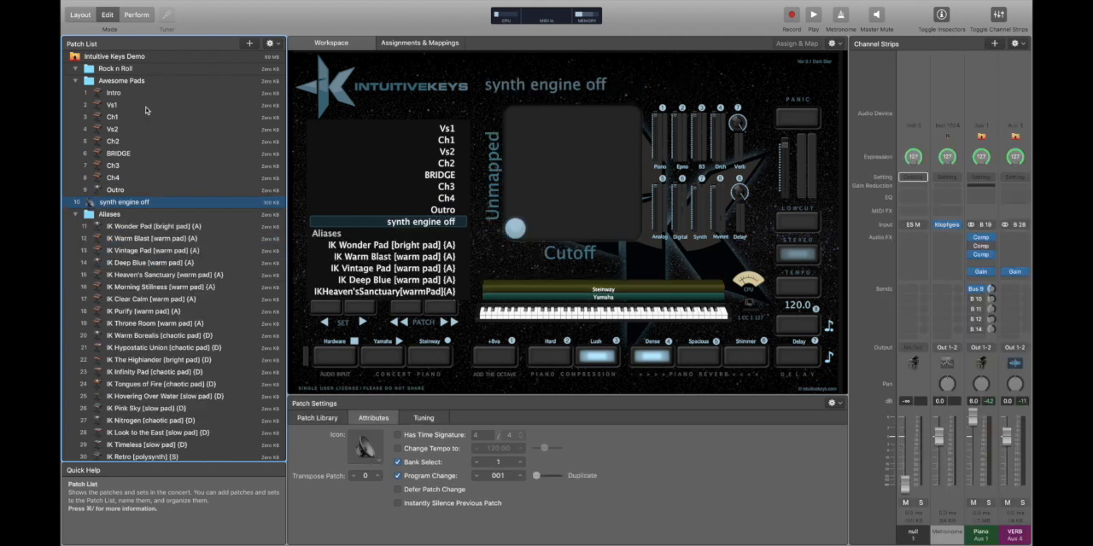
Load every Awesome Pads patch in order from Intro to Outro to compare the layered sounds of the song sections.
left_click(152, 94)
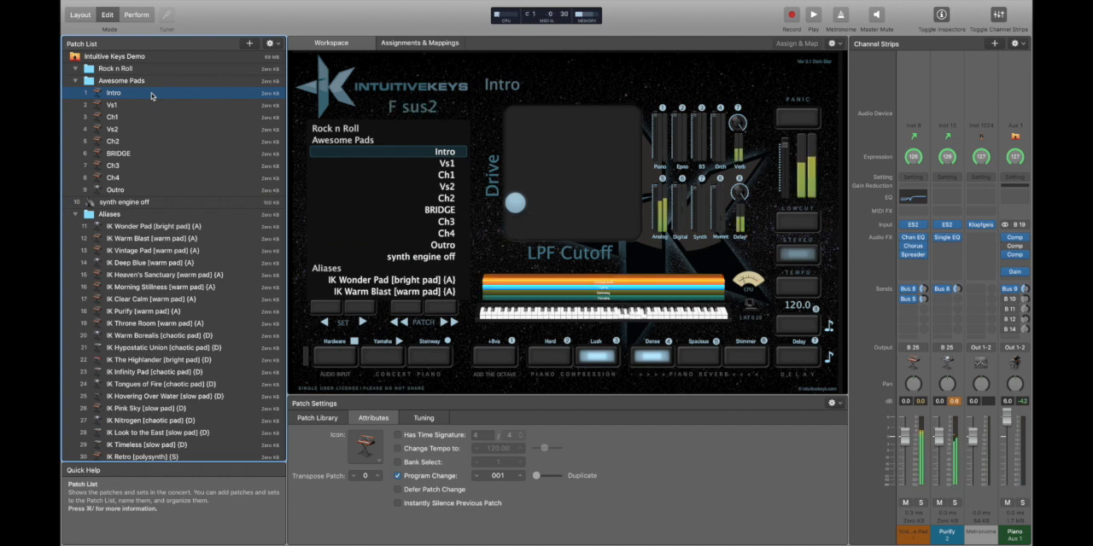
key("Down")
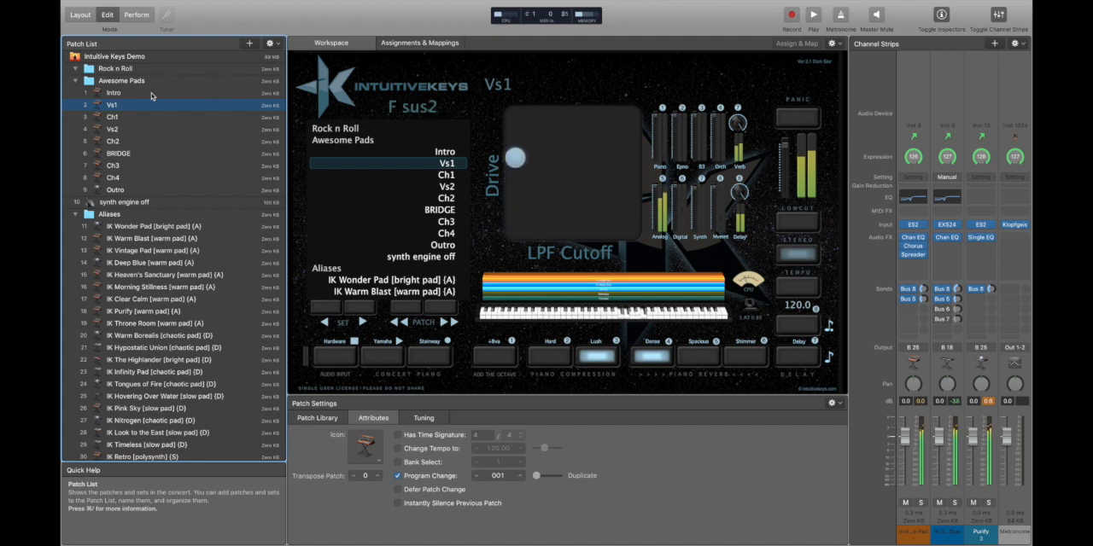
key("Down")
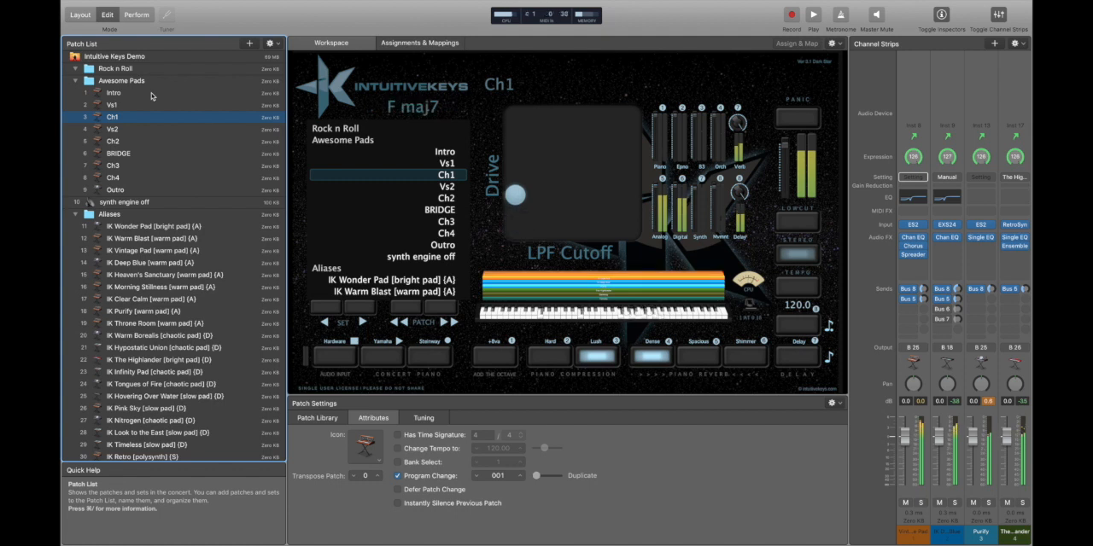
key("Down")
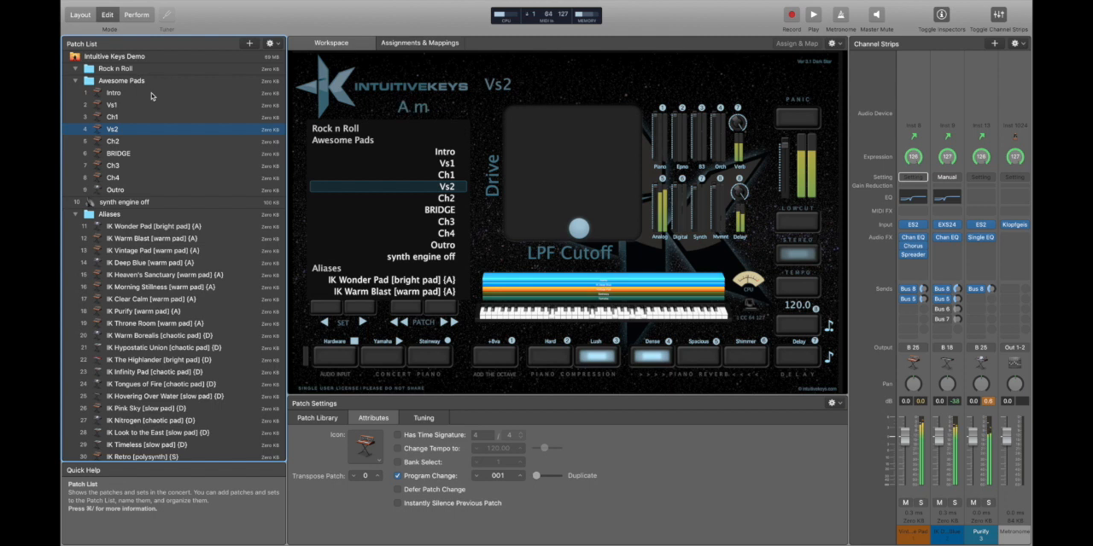
key("Down")
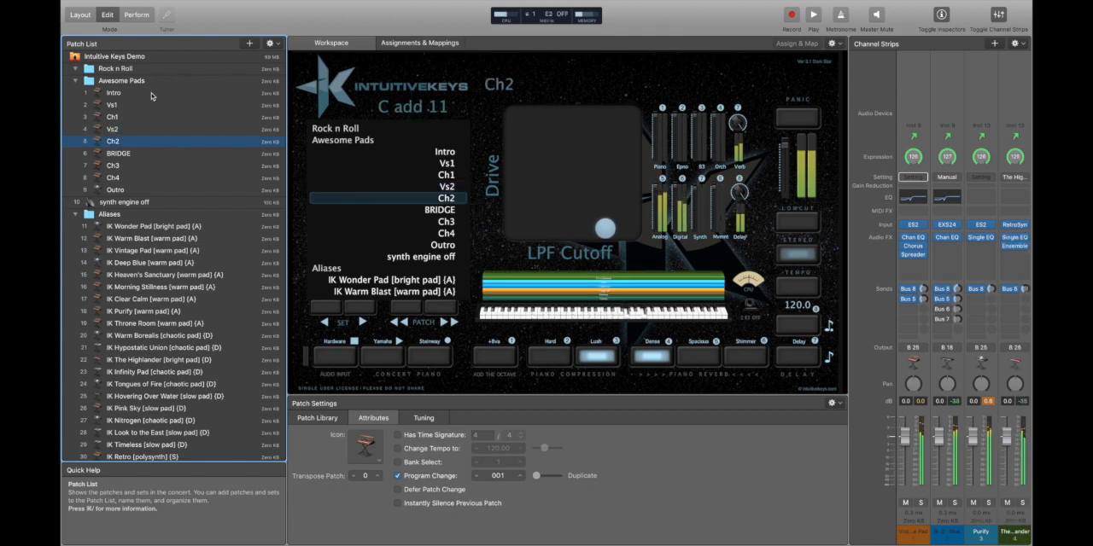
key("Down")
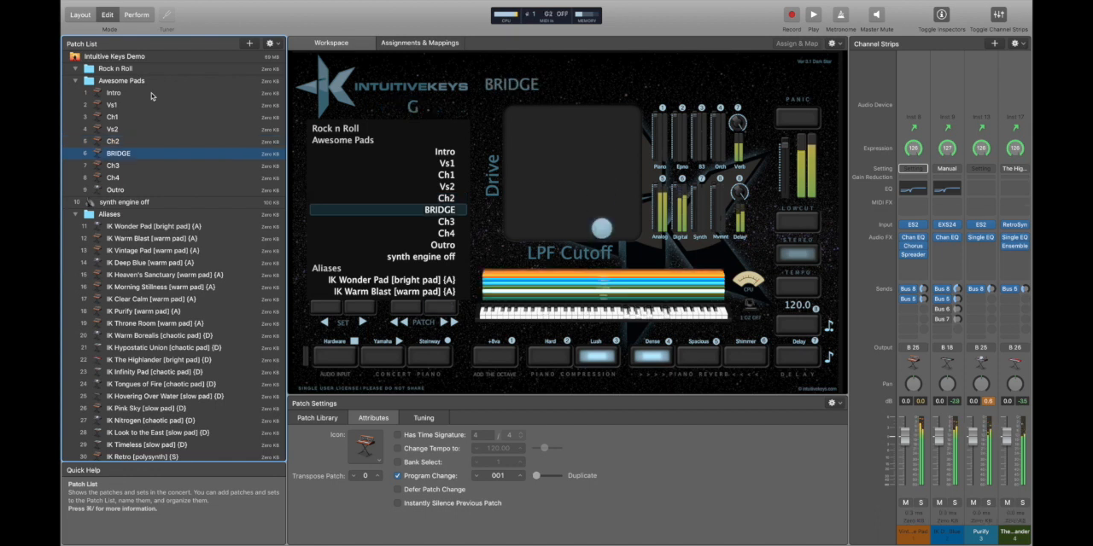
key("Down")
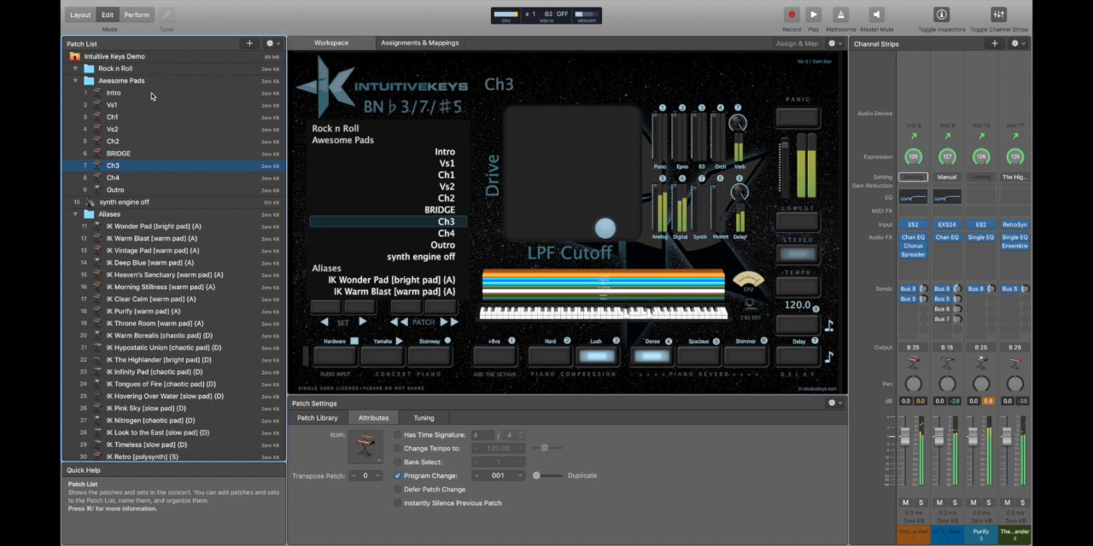
key("Down")
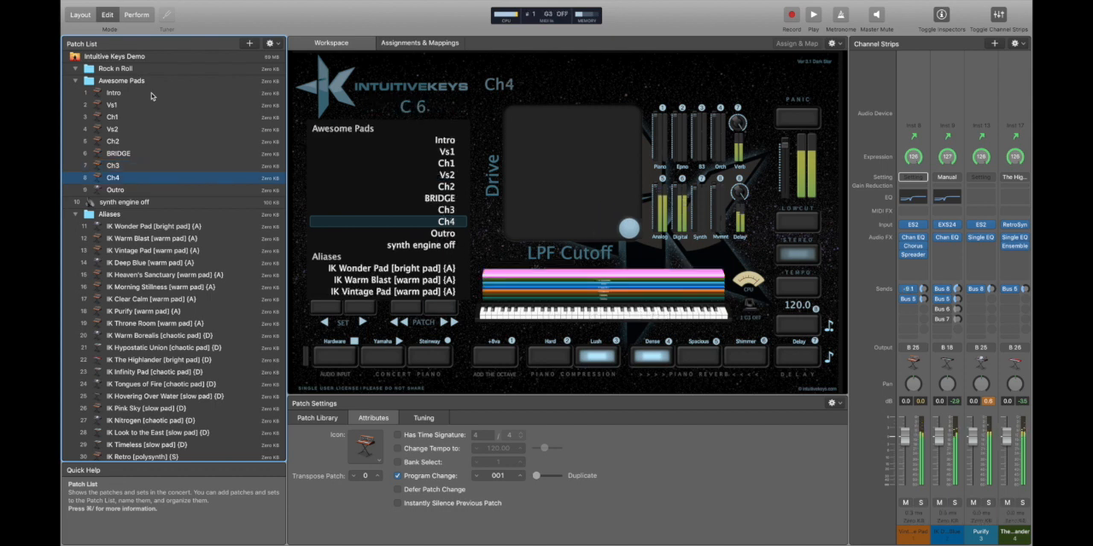
key("Down")
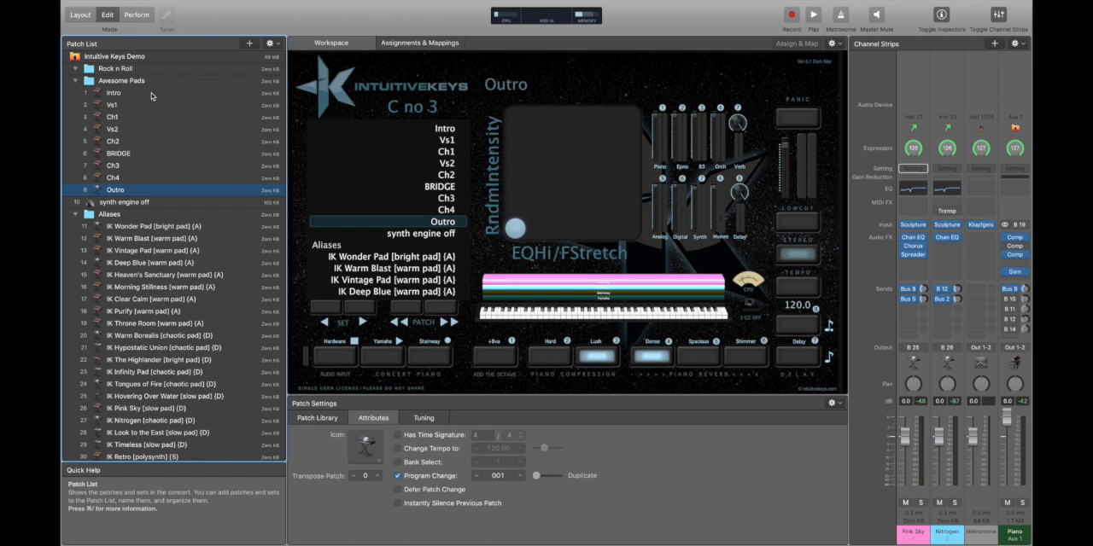
Copy the IK Classic Organ {B3} and IK Attitude EP {E} aliases from the Aliases set into the Rock n Roll set.
left_click(153, 95)
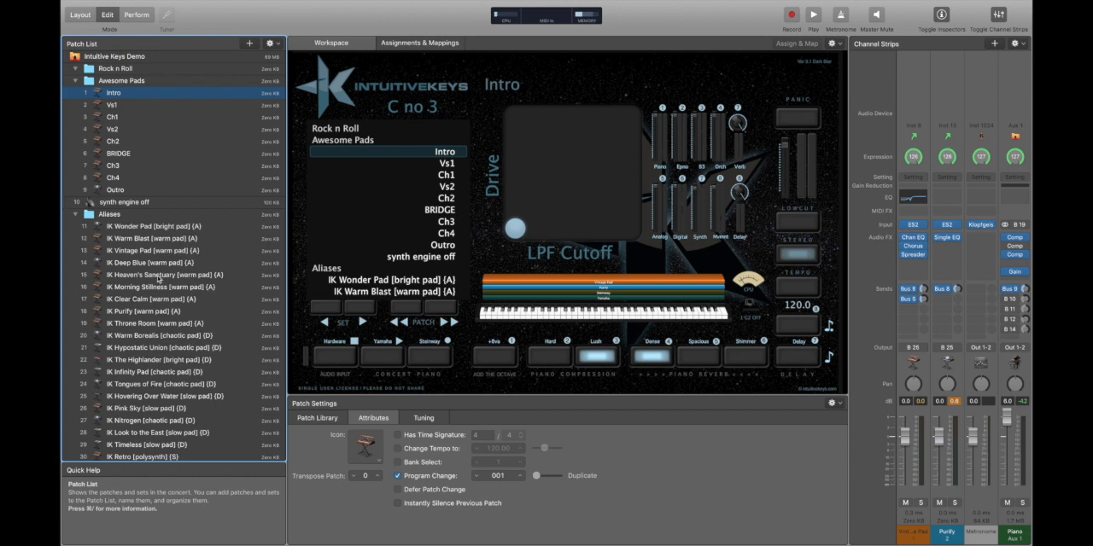
scroll(181, 273, "down", 10)
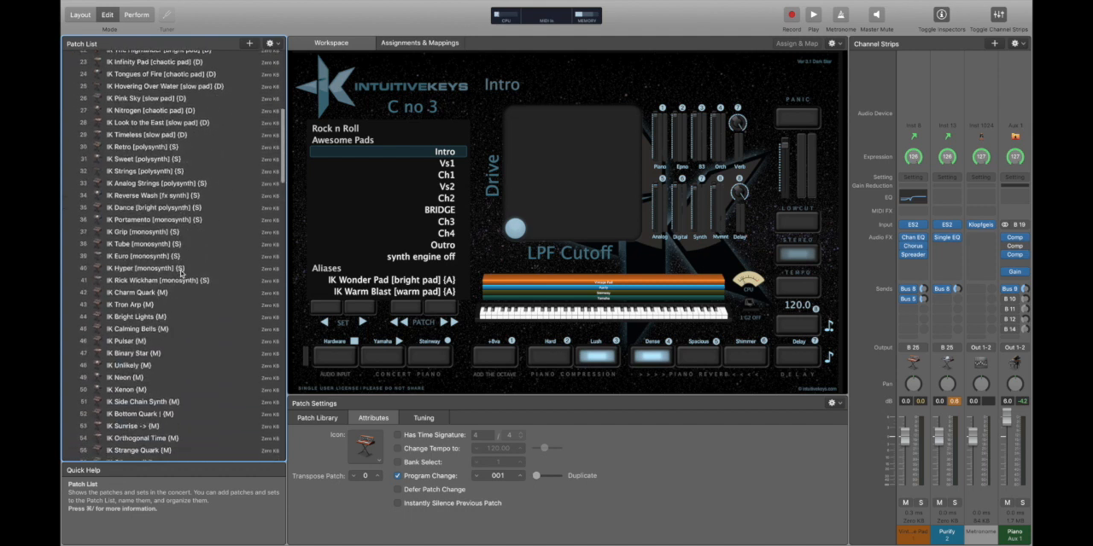
scroll(181, 273, "down", 3)
scroll(177, 307, "down", 12)
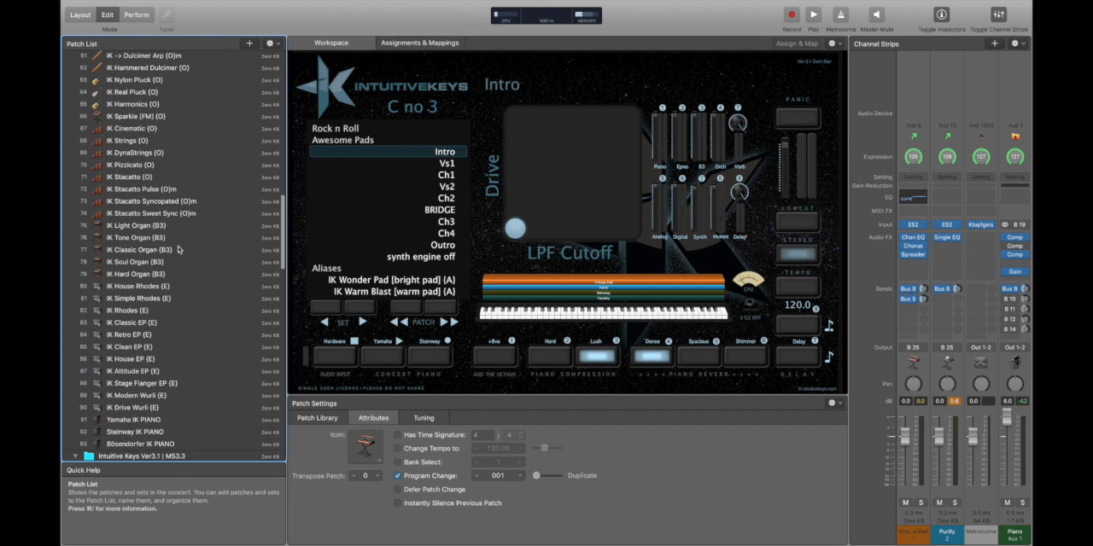
left_click(141, 250)
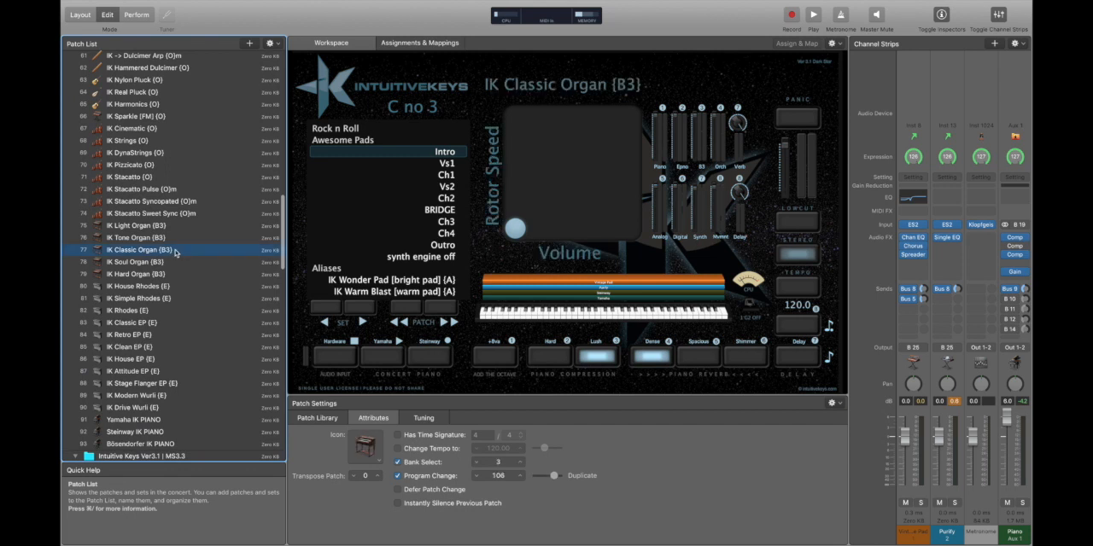
left_click(158, 371, "super")
scroll(158, 371, "up", 20)
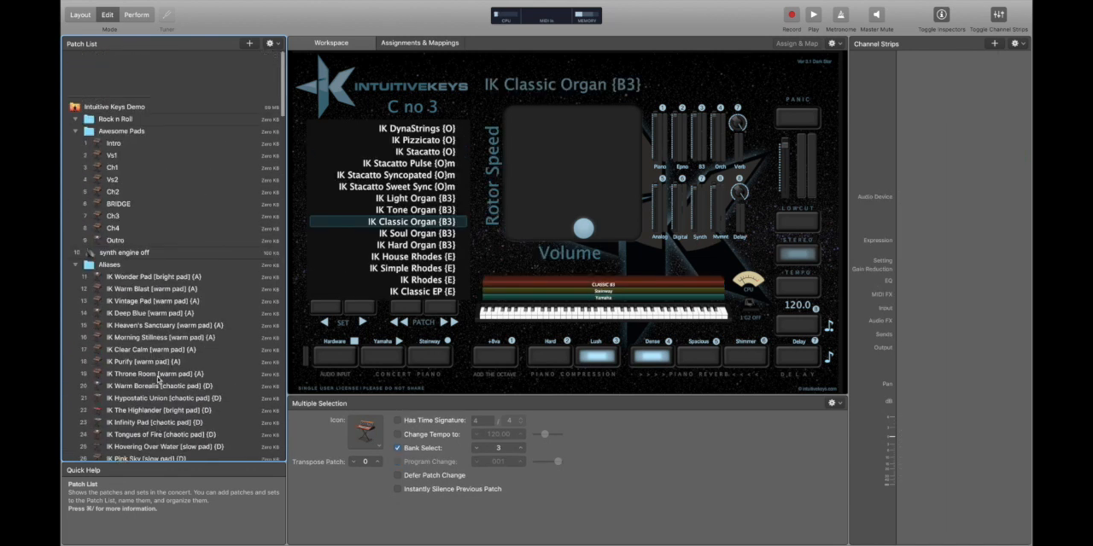
left_click(176, 70)
key("super+v")
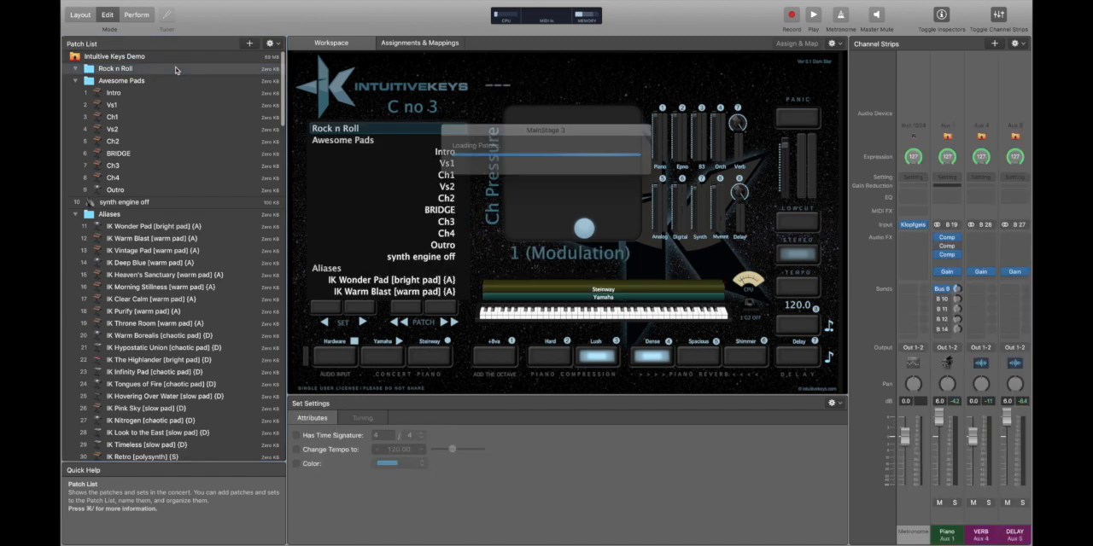
Combine IK Classic Organ {B3} and IK Attitude EP {E} into a new patch from the selected patches and name it Rock n Roll Layer.
left_click(151, 82)
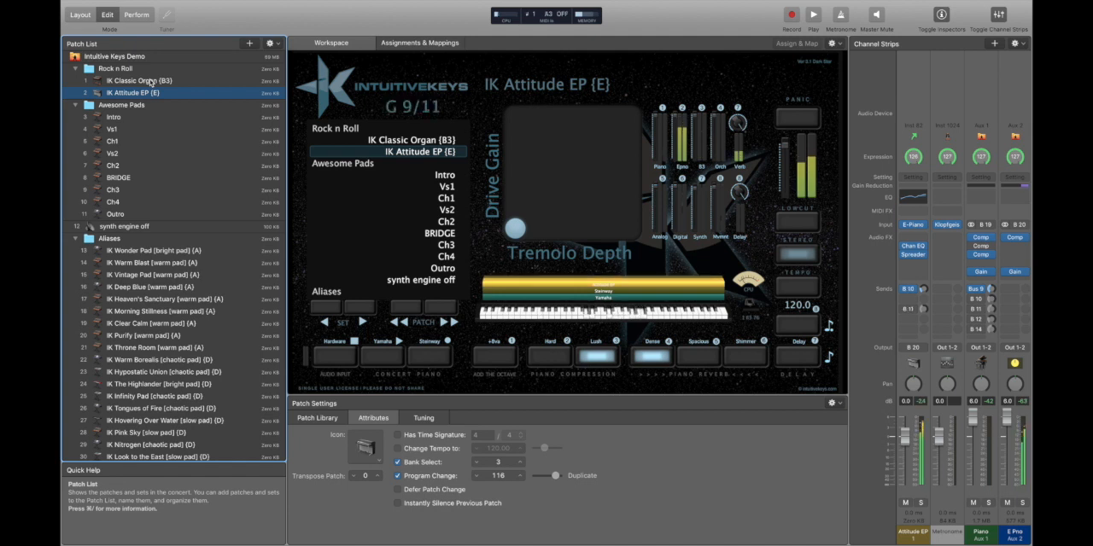
left_click(151, 81, "shift")
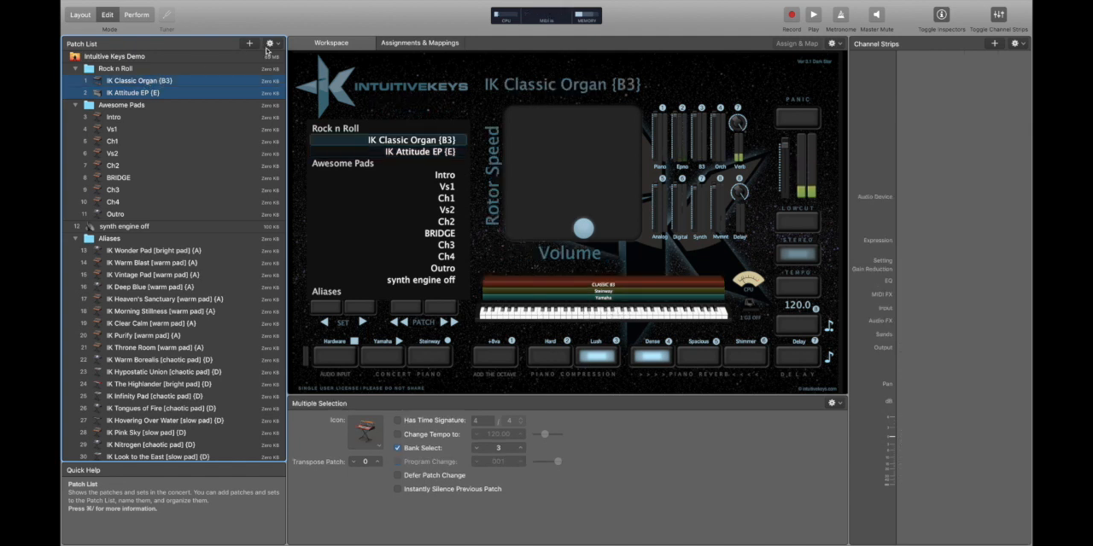
left_click(269, 42)
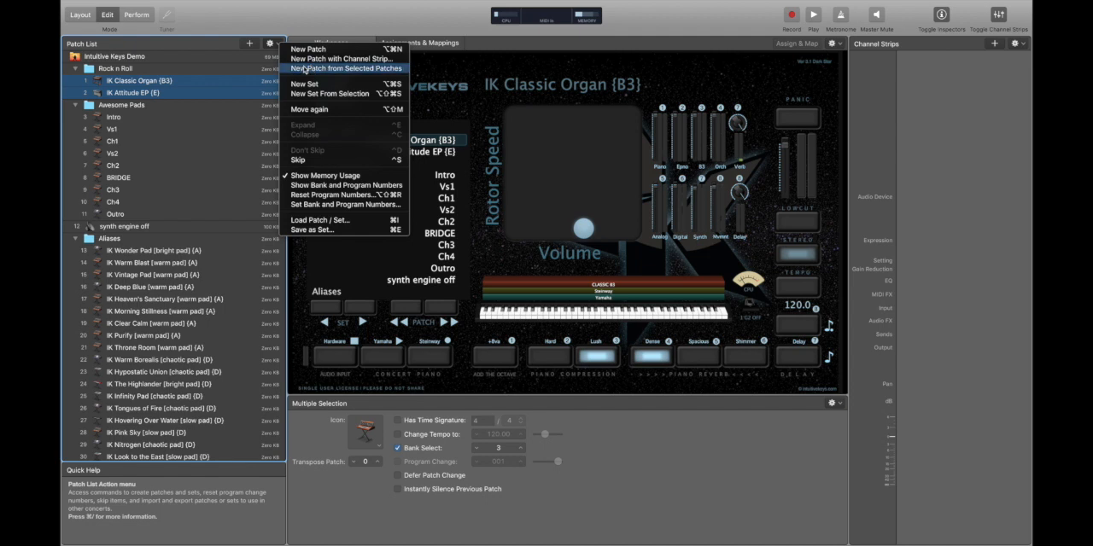
left_click(305, 68)
left_click_drag(139, 98, 135, 98)
double_click(135, 94)
type("Rock n Roll L")
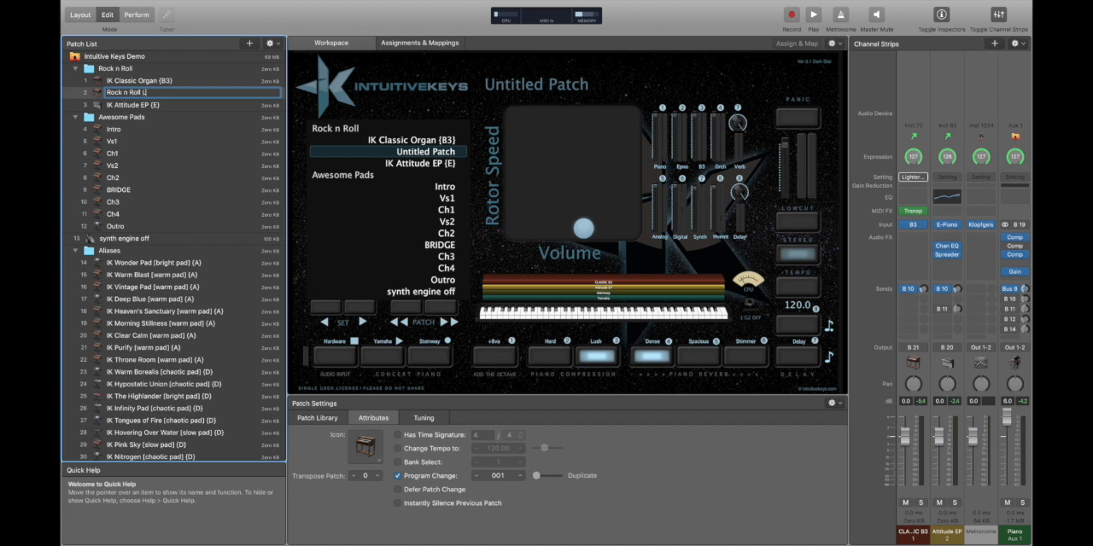
key("Return")
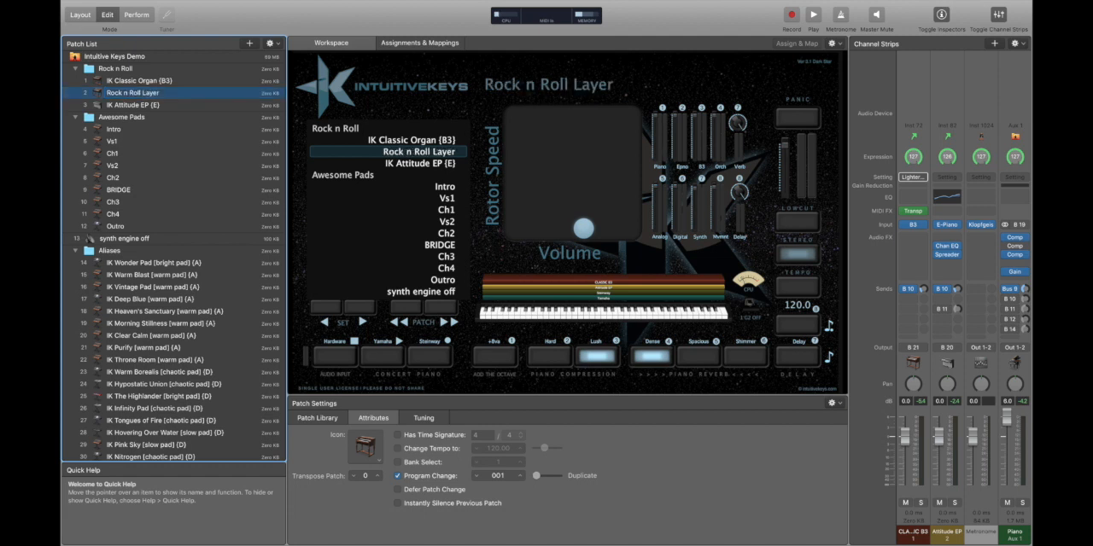
Reorder the Rock n Roll set with IK Attitude EP {E} first, Rock n Roll Layer second and IK Classic Organ {B3} last.
key("Up")
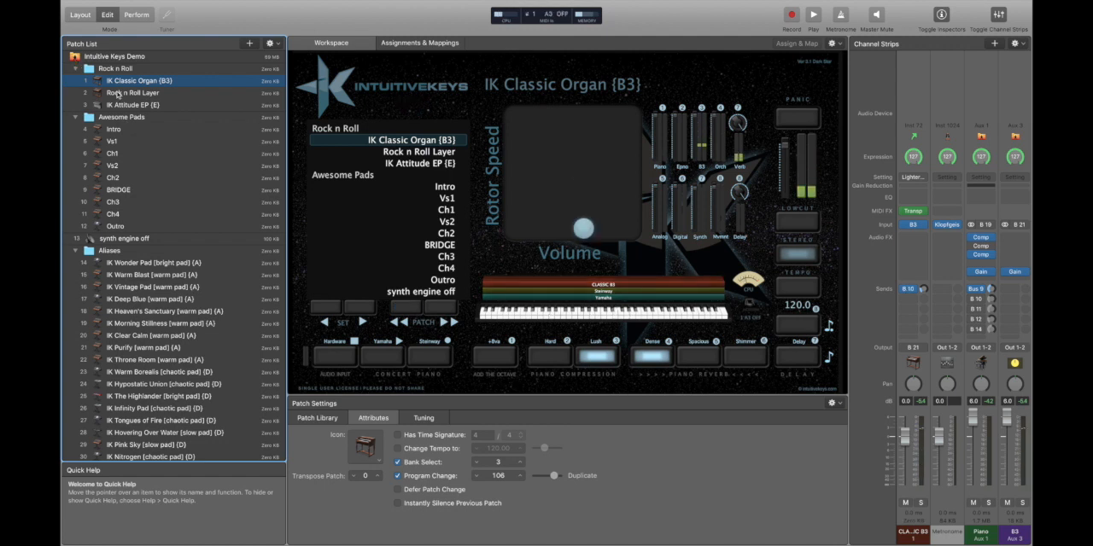
left_click_drag(132, 104, 154, 109)
left_click(154, 83)
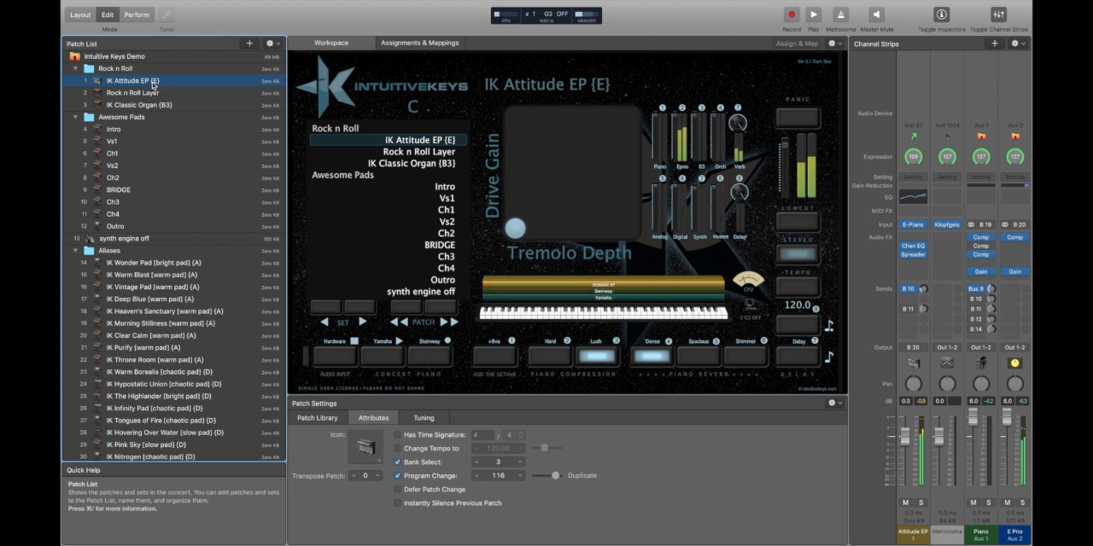
Audition the three Rock n Roll patches in order, switching the Steinway concert piano on and off while IK Attitude EP is loaded.
left_click(425, 358)
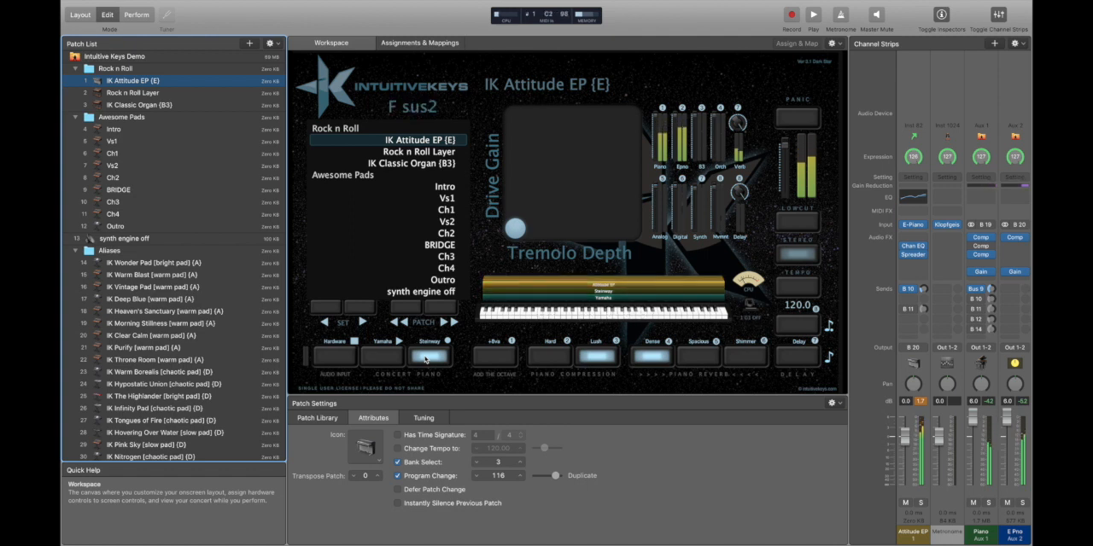
left_click(425, 359)
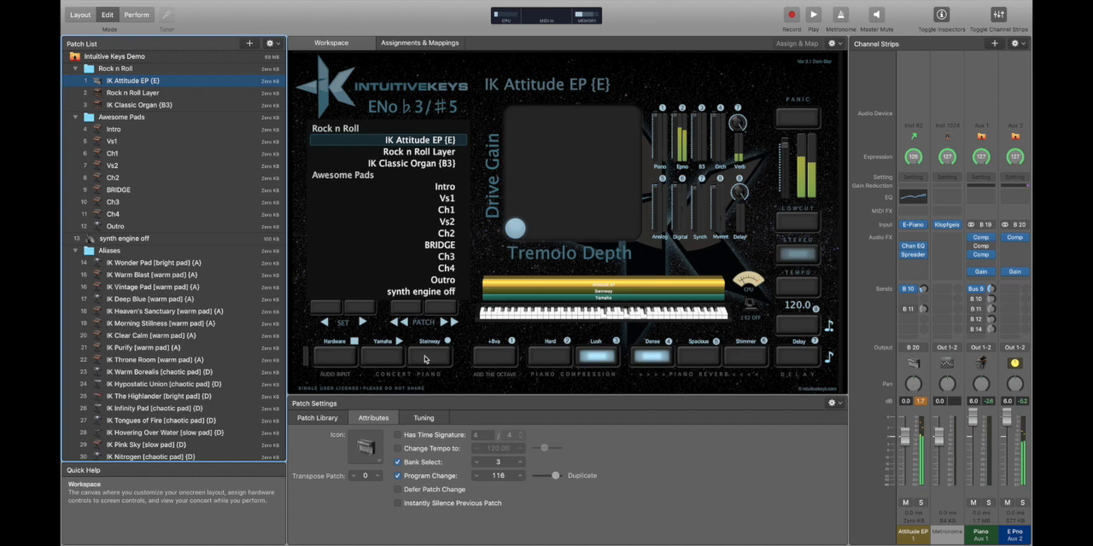
key("Down")
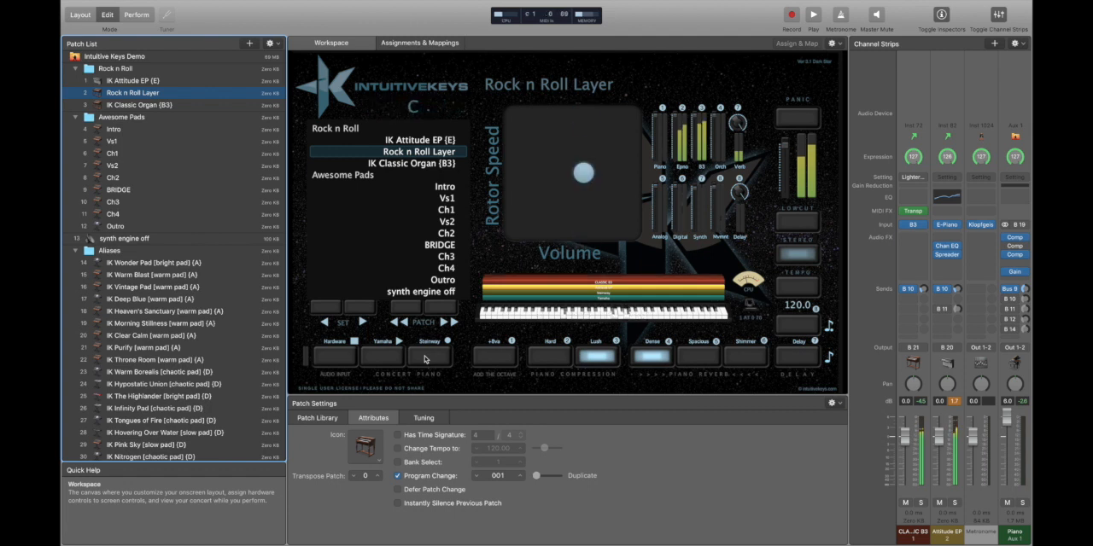
key("Down")
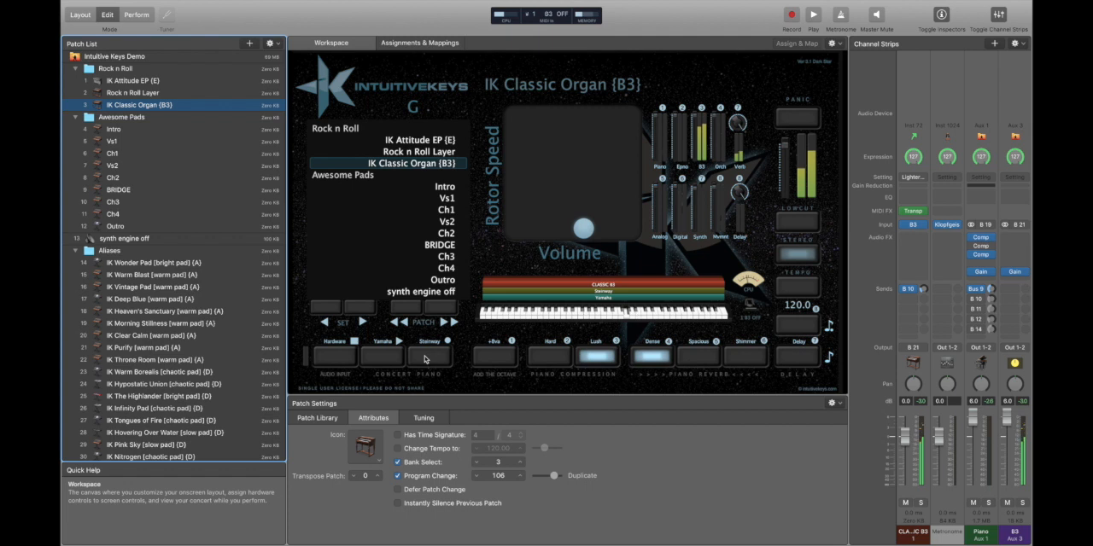
Paste a copy of IK Attitude EP {E} at the end of the Rock n Roll set and duplicate IK Classic Organ {B3} above it.
left_click(190, 84)
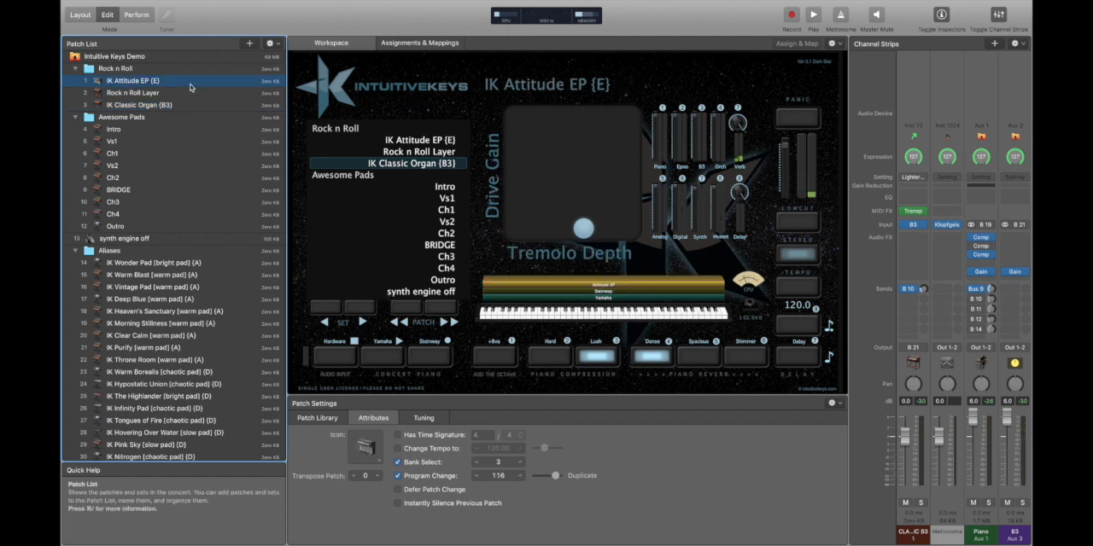
left_click(185, 106)
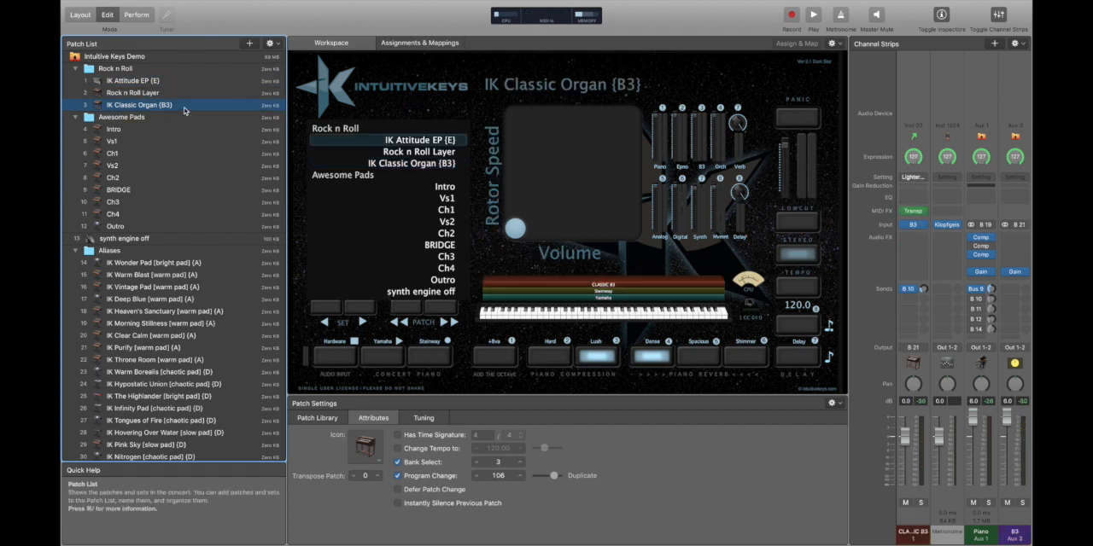
key("super+v")
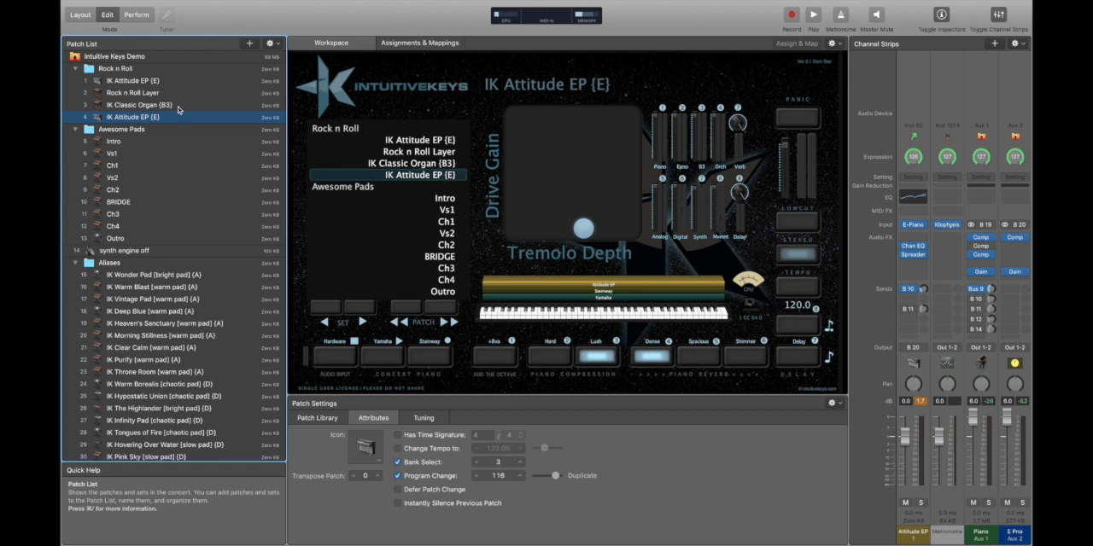
left_click(178, 106)
key("super+d")
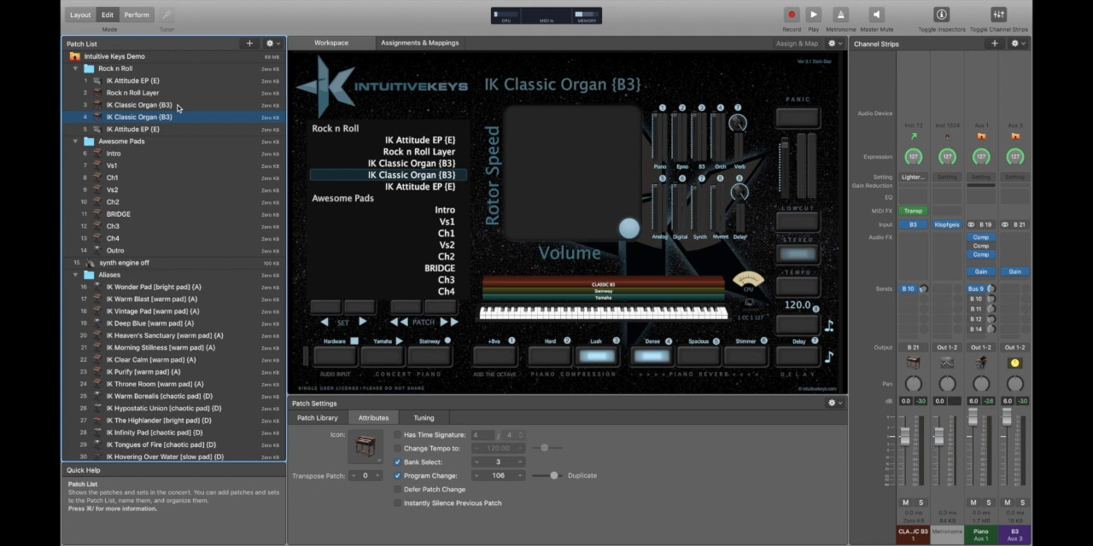
Collapse the IK folder inside Intuitive Keys Ver3.1 | MS3.3 and the Aliases set to shorten the patch list.
scroll(181, 359, "down", 15)
scroll(181, 358, "down", 5)
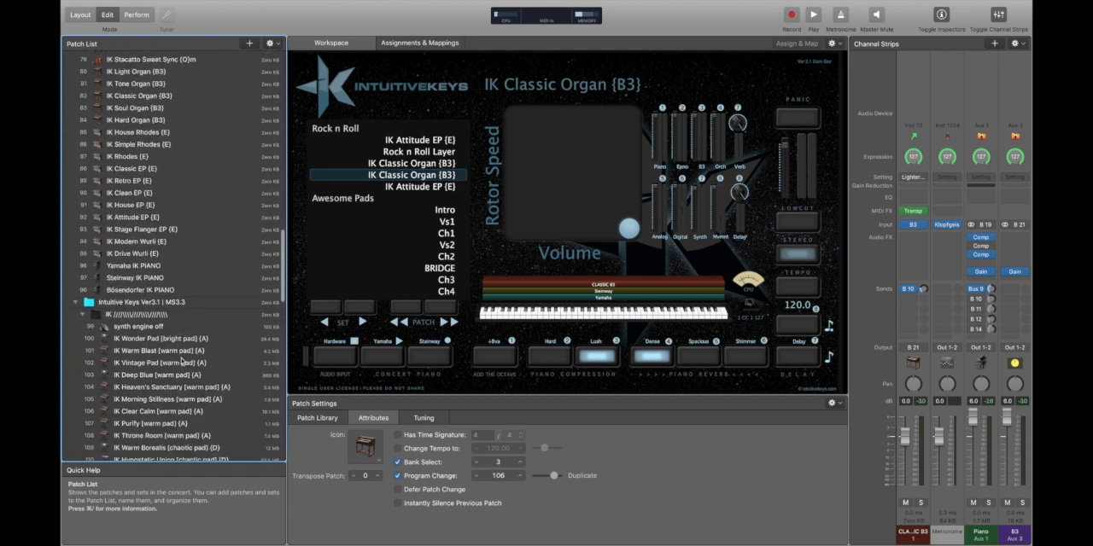
left_click(76, 302)
scroll(199, 271, "up", 8)
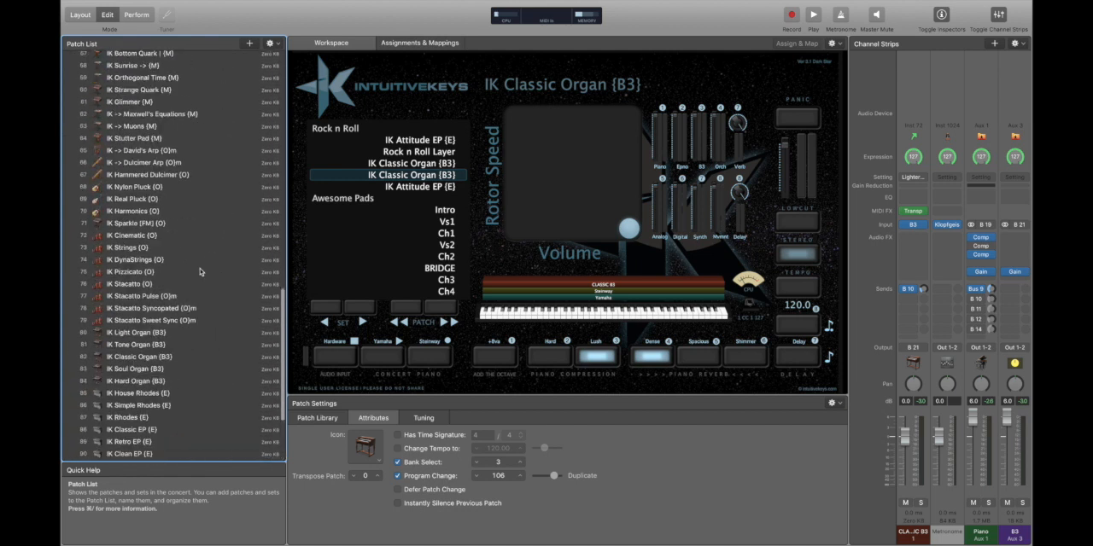
scroll(200, 271, "up", 8)
scroll(201, 243, "up", 7)
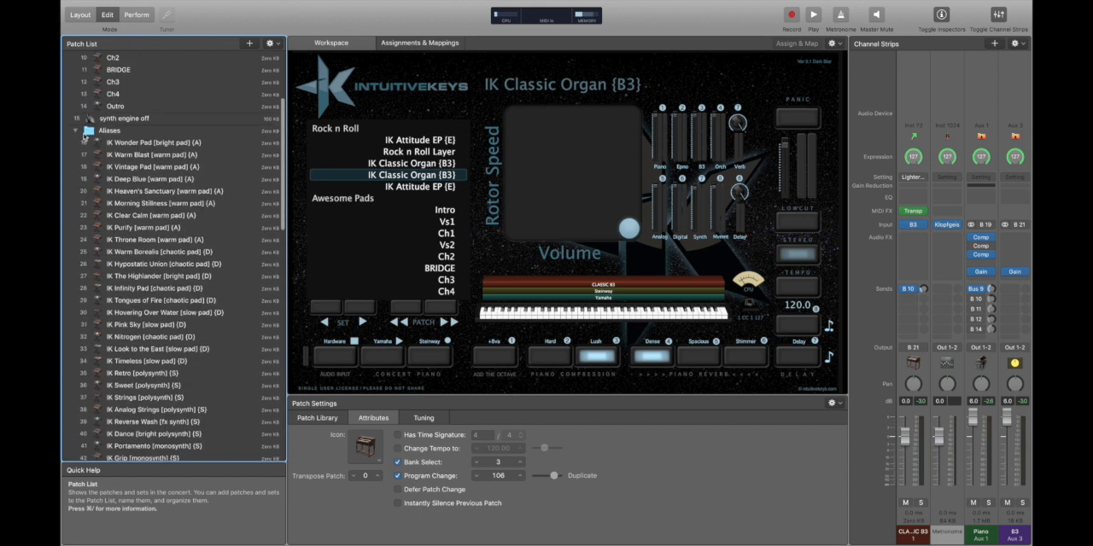
left_click(76, 132)
scroll(176, 198, "up", 5)
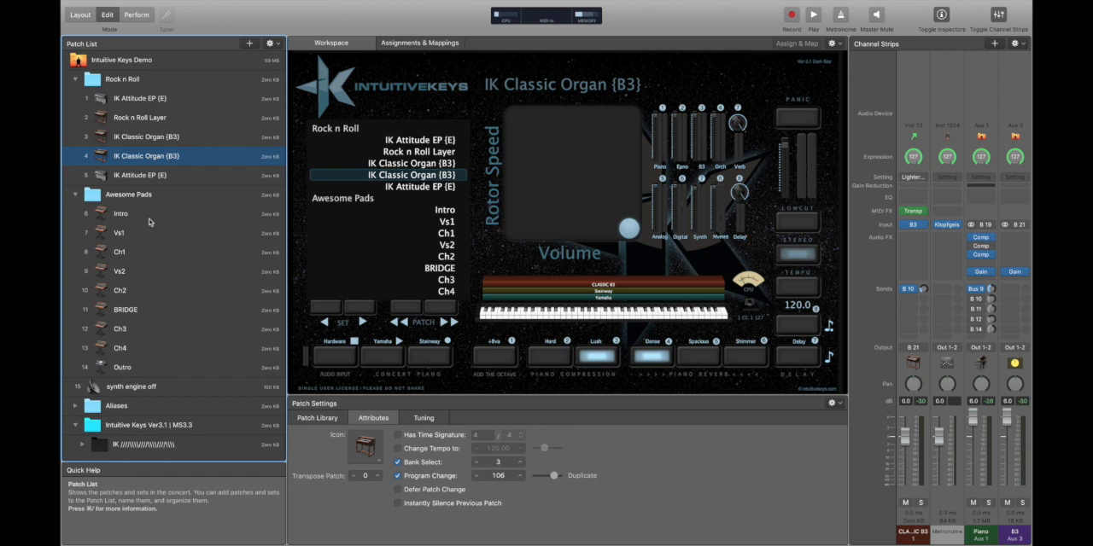